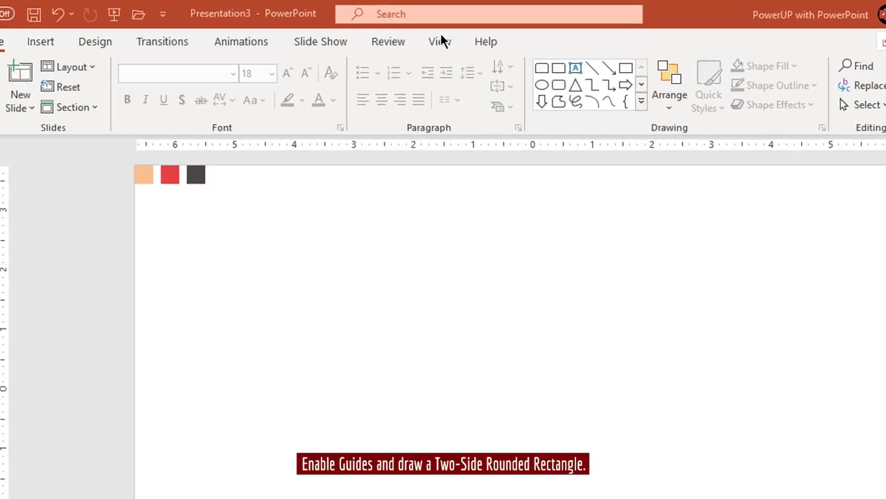
Turn on the guides and draw a blue Round Same Side Corner Rectangle near the slide centre
left_click(464, 48)
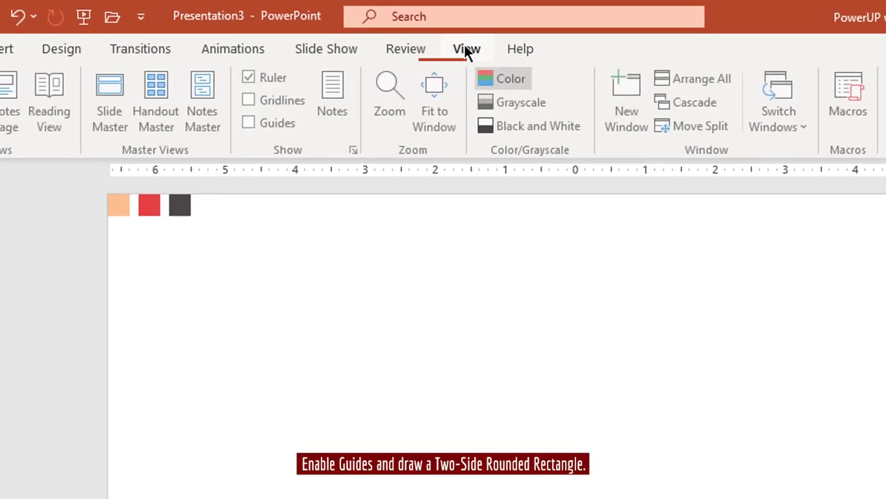
left_click(283, 123)
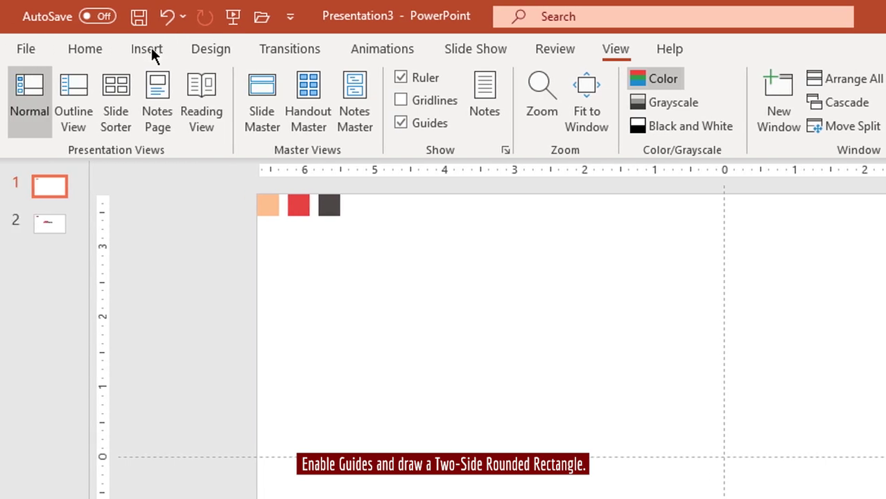
left_click(150, 47)
left_click(326, 123)
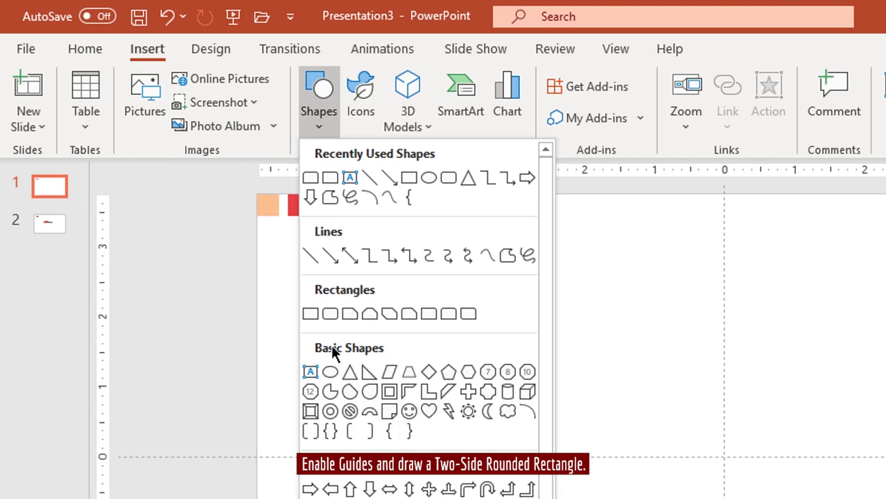
left_click(449, 314)
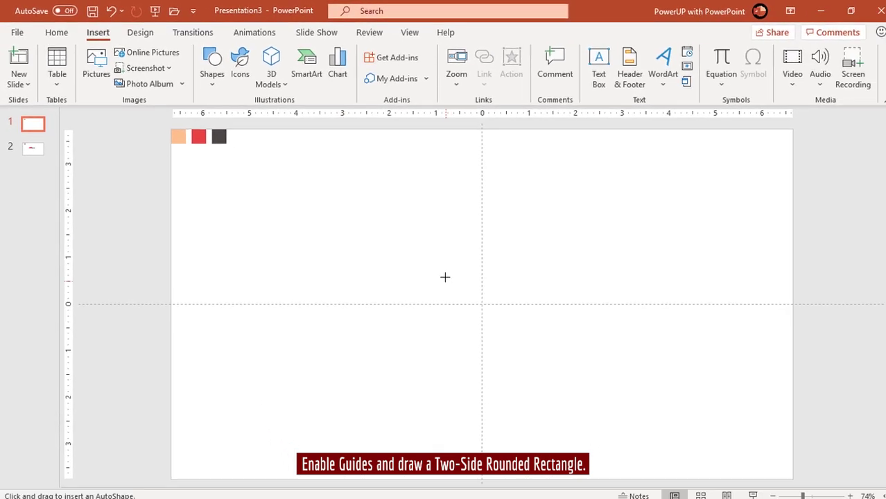
left_click_drag(446, 278, 476, 339)
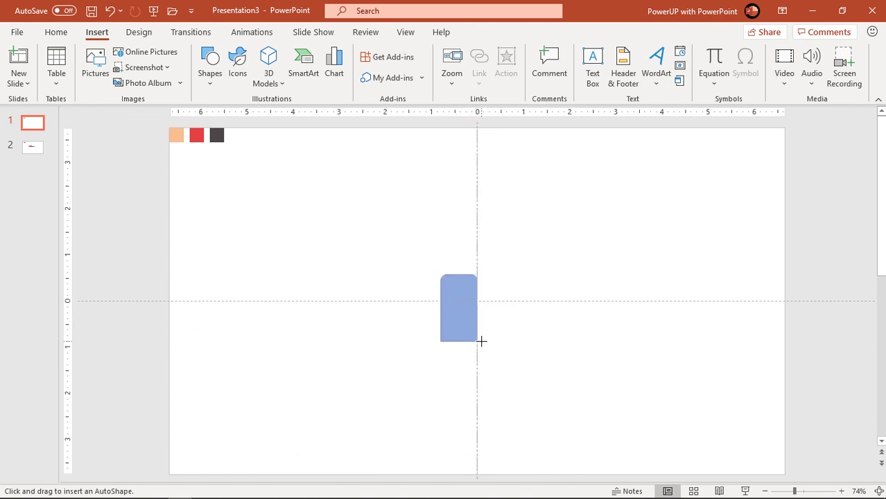
left_click_drag(485, 341, 480, 346)
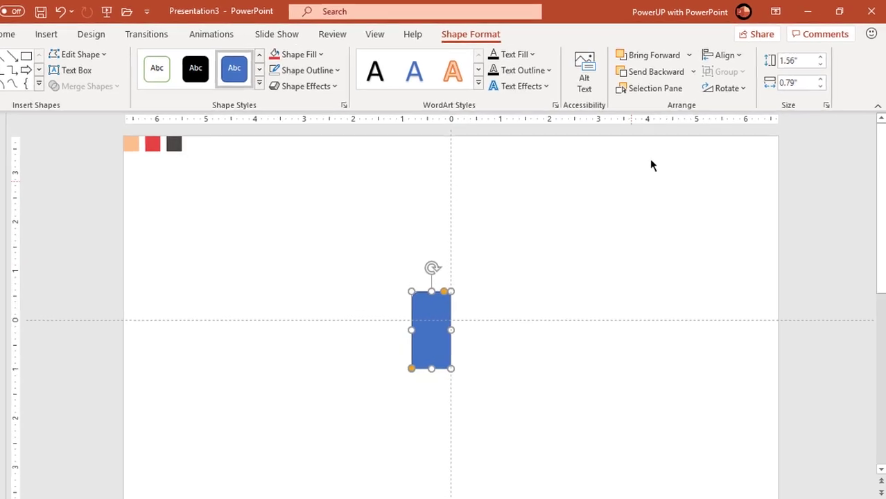
Flip the rounded rectangle vertically and move it just below the centre guide
left_click(736, 83)
left_click(613, 246)
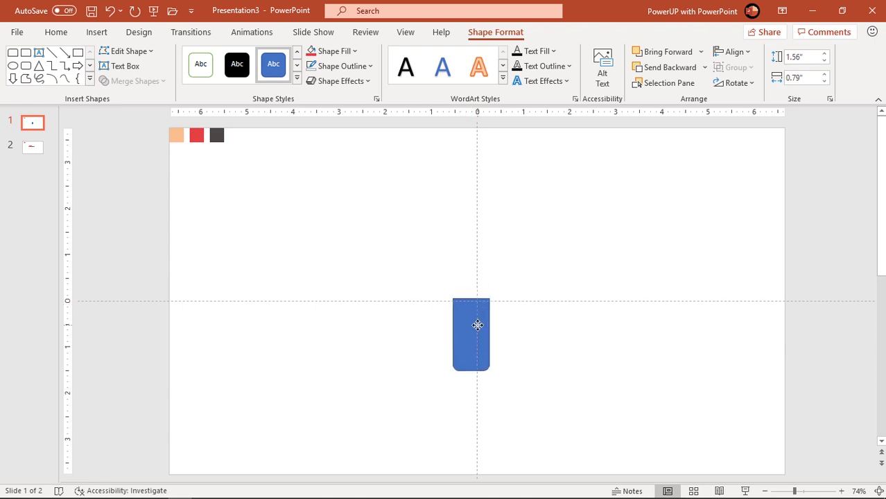
left_click_drag(478, 325, 481, 337)
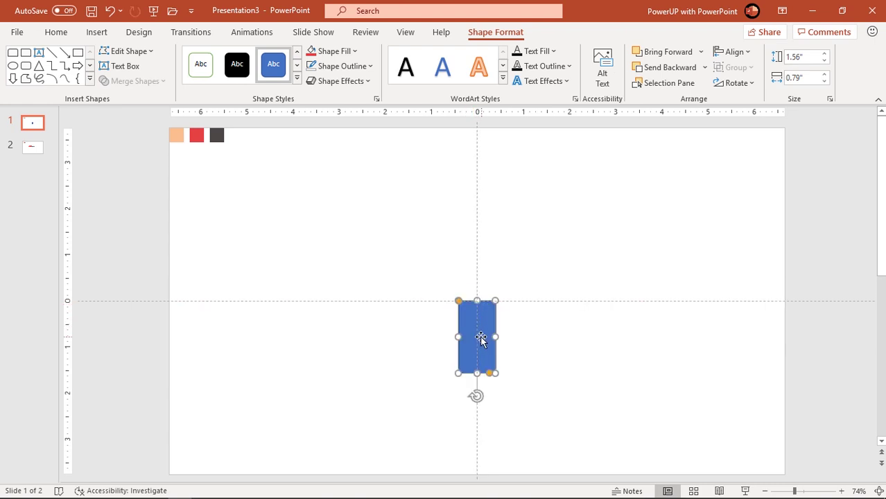
Draw a plain rectangle above the rounded shape, sharing its left edge
scroll(482, 338, "up", 3, "ctrl")
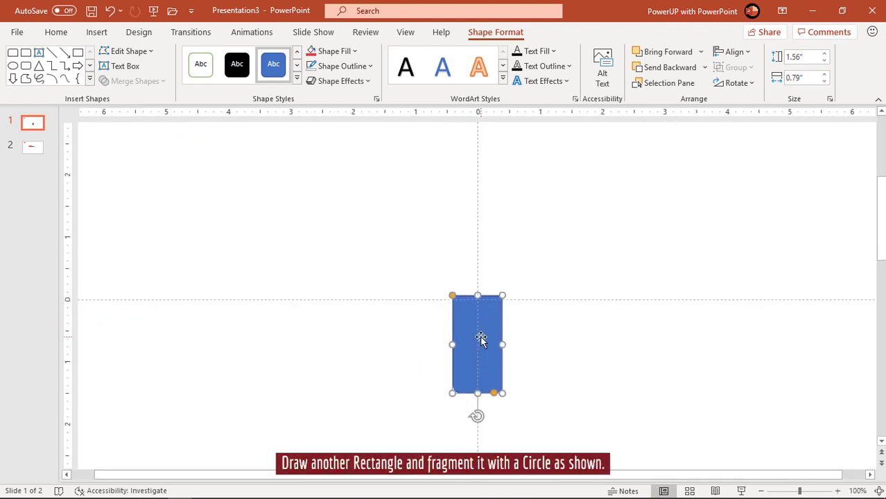
left_click(100, 35)
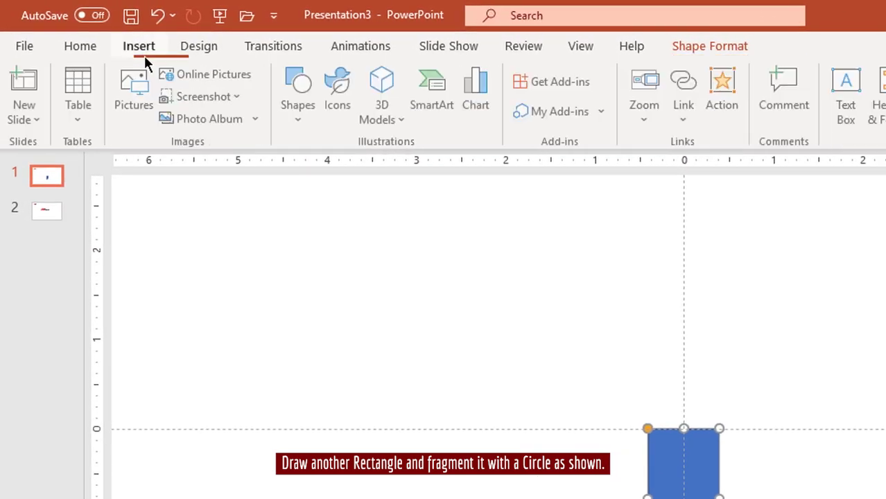
left_click(295, 126)
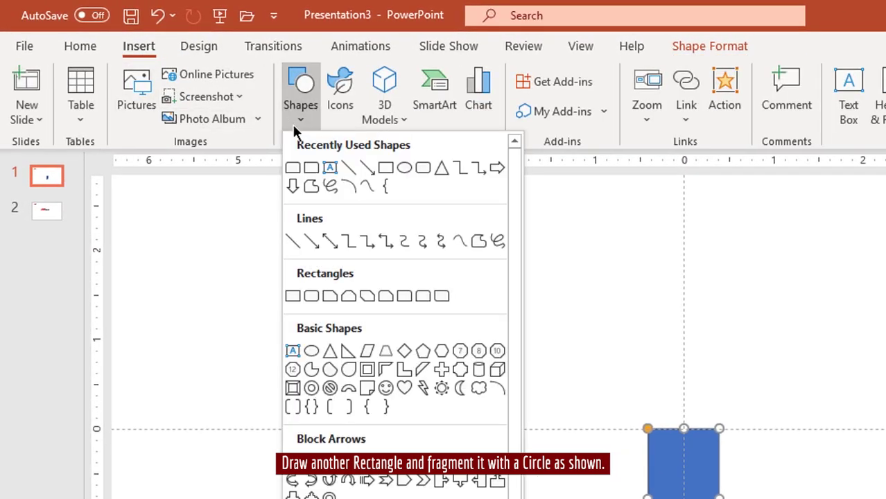
left_click(387, 169)
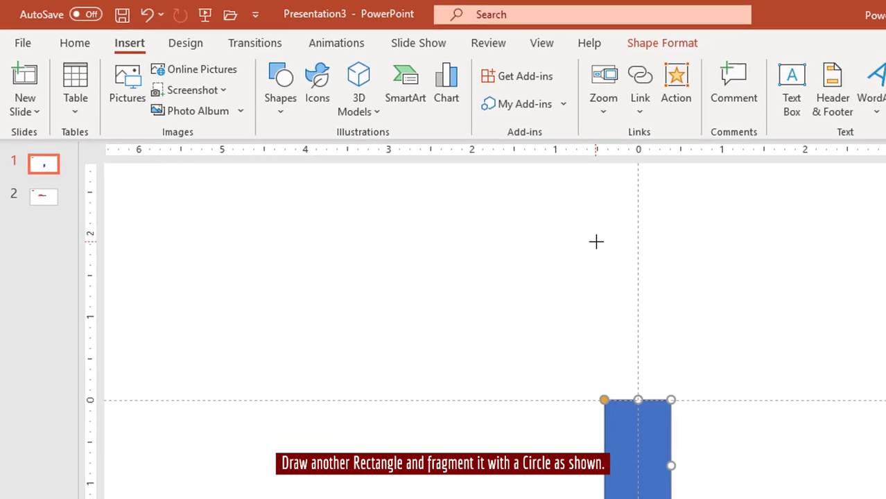
mouse_move(457, 185)
left_mouse_down()
mouse_move(504, 302)
mouse_move(526, 303)
mouse_move(514, 300)
left_mouse_up()
left_click_drag(492, 269, 500, 270)
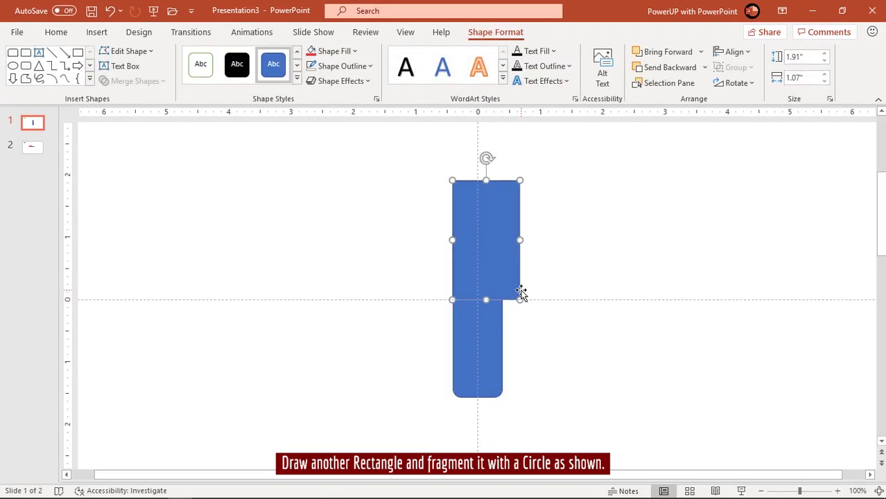
Set the rectangle's bottom on the centre guide and stretch its top edge up to 1.87" × 1.08"
left_click_drag(521, 299, 521, 300)
left_click_drag(489, 267, 490, 266)
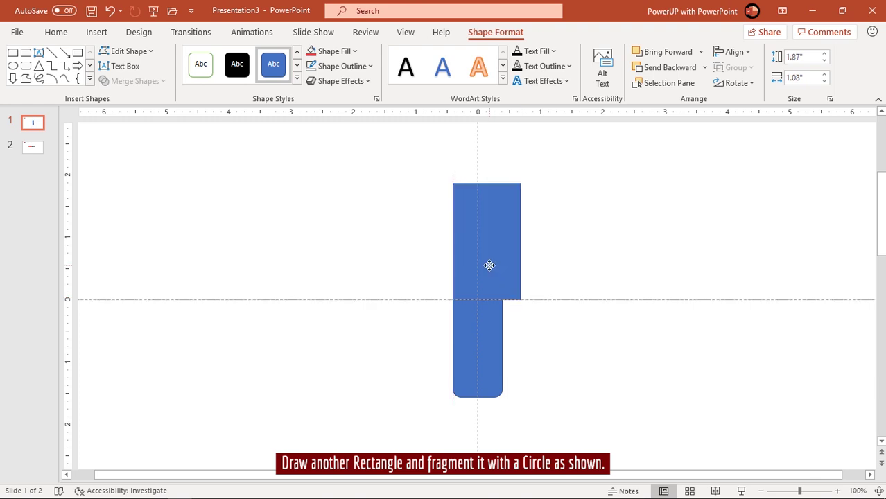
left_click(587, 365)
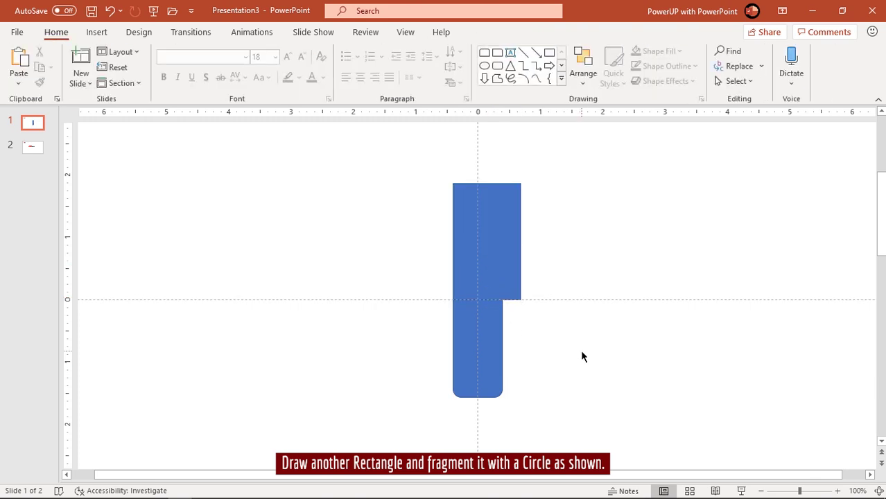
left_click(505, 244)
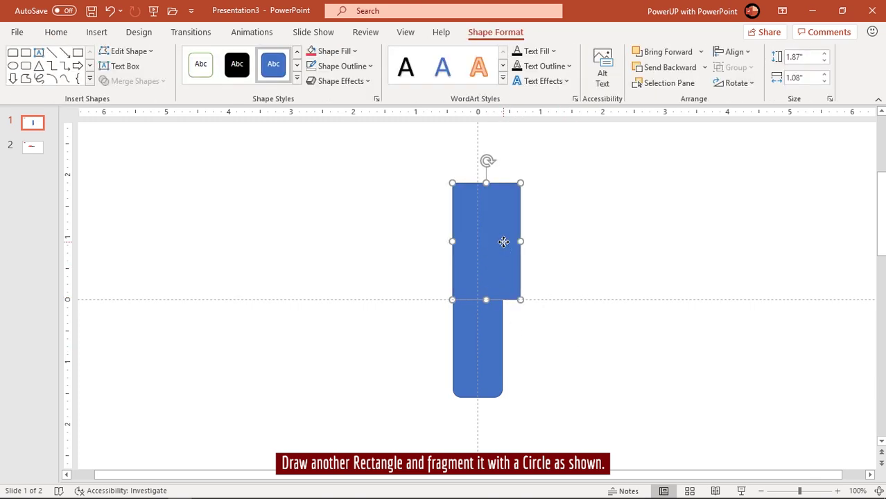
scroll(505, 244, "up", 2)
scroll(505, 244, "up", 1)
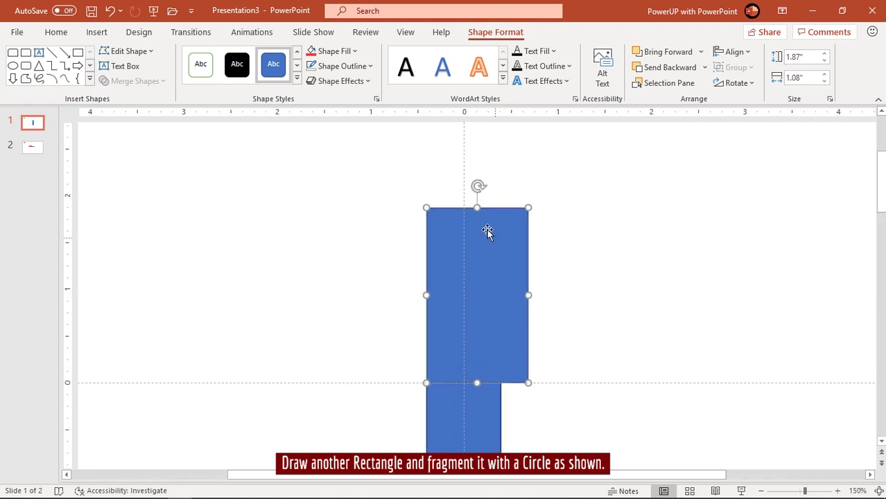
left_click_drag(478, 206, 478, 186)
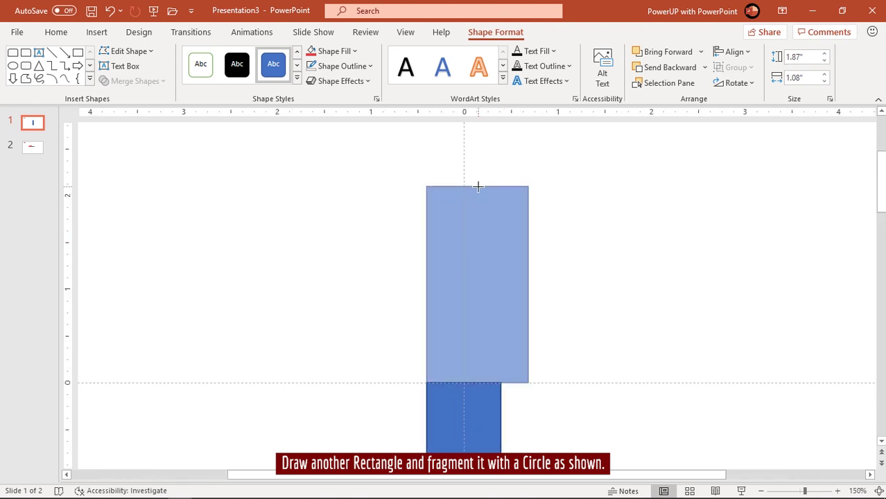
left_click(332, 238)
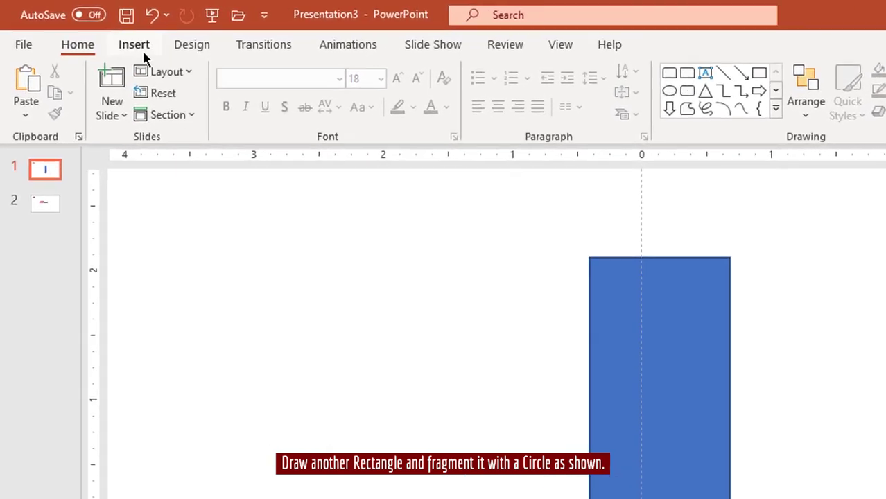
Draw a circle over the upper rectangle and enlarge it to 1.81 inches
left_click(96, 32)
left_click(311, 129)
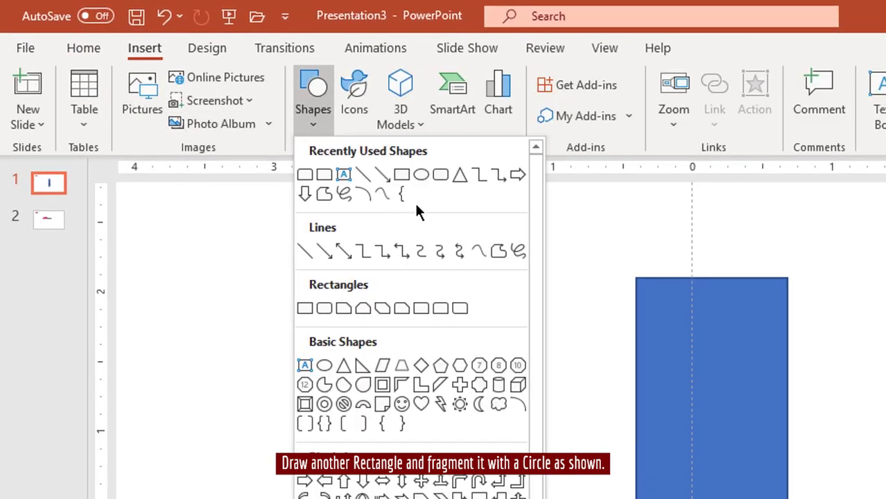
left_click(421, 175)
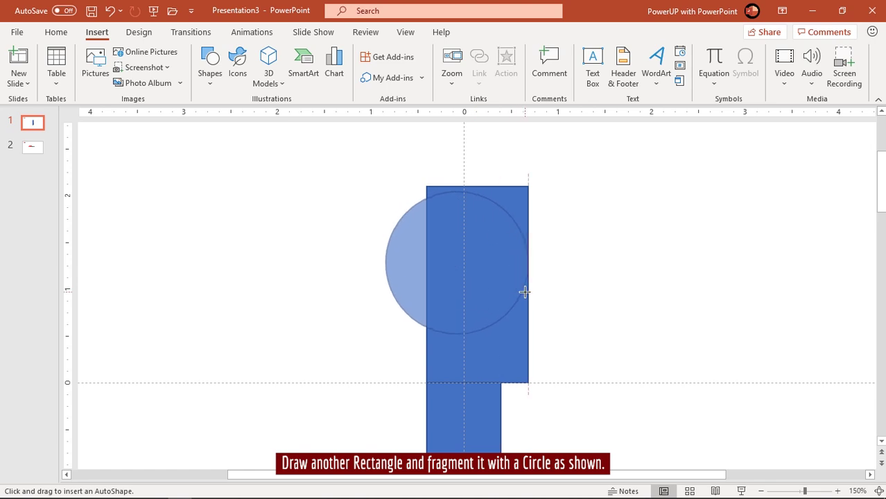
mouse_move(438, 238)
left_mouse_down()
mouse_move(527, 291)
mouse_move(478, 277)
left_mouse_up()
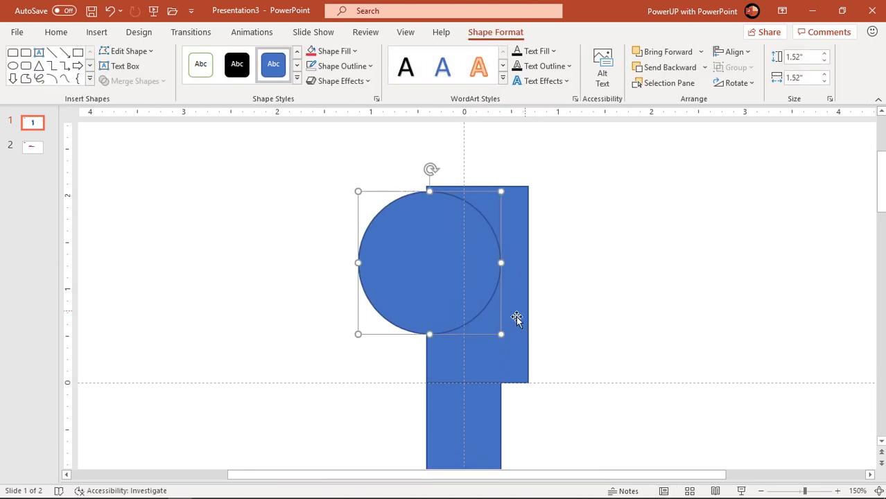
left_click_drag(502, 334, 528, 336)
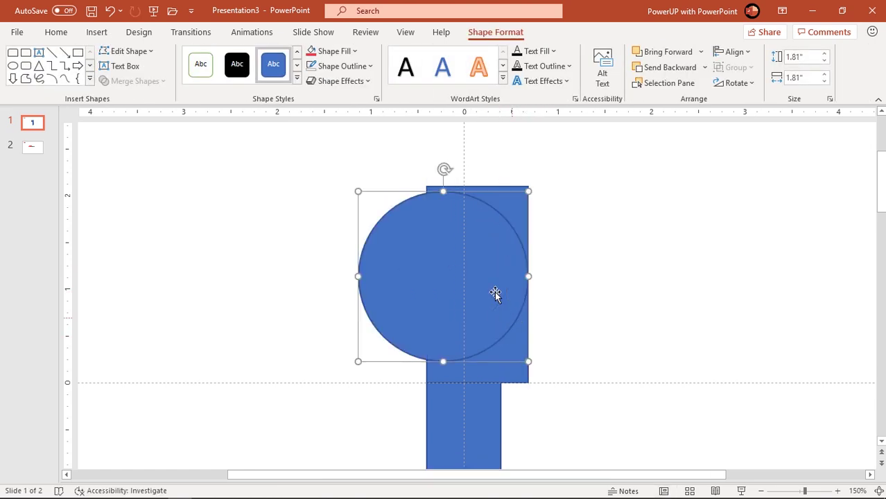
mouse_move(497, 293)
left_mouse_down()
mouse_move(483, 277)
mouse_move(489, 278)
left_mouse_up()
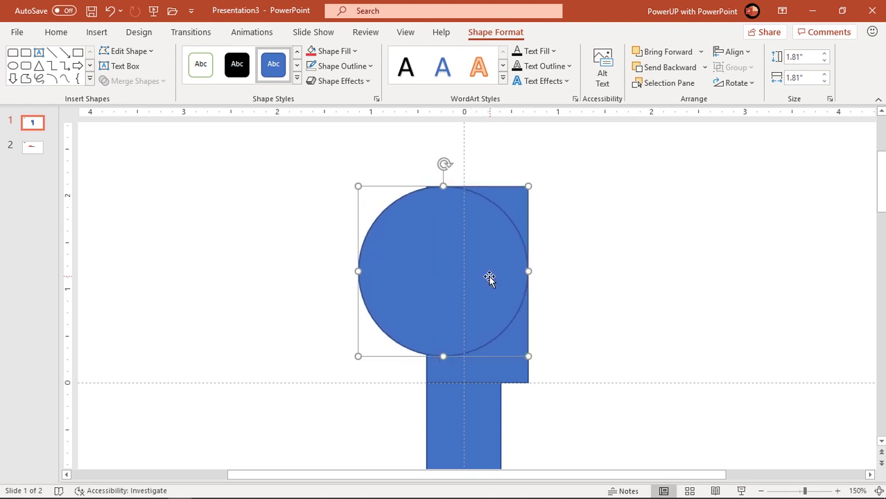
left_click_drag(453, 247, 435, 247)
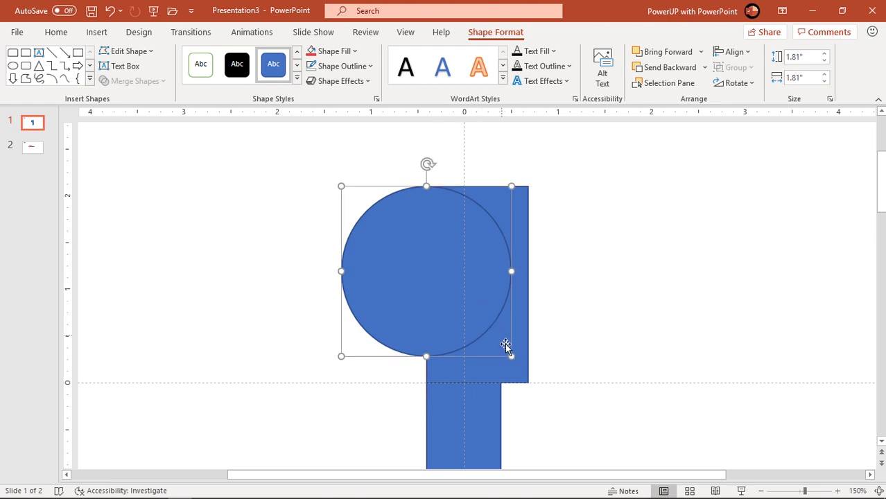
Enlarge the circle to 2.17 inches, align it with the rectangle's top and right, and select both
left_click_drag(510, 356, 528, 374)
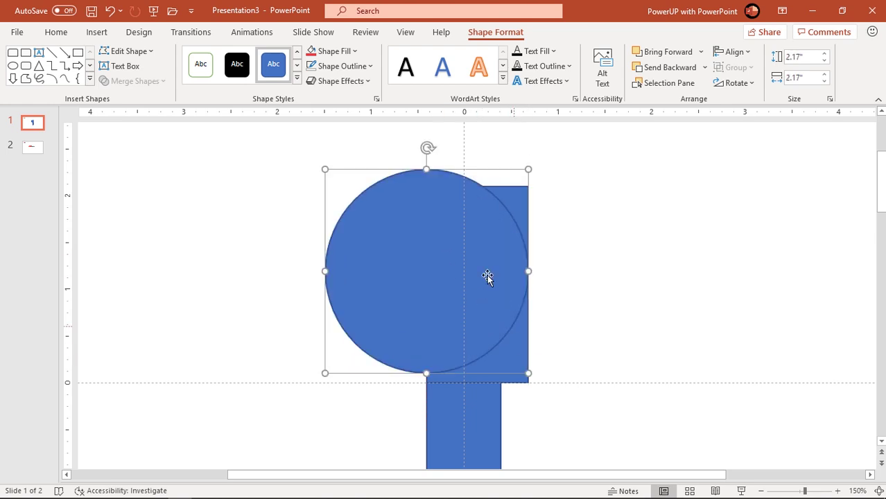
mouse_move(489, 278)
left_mouse_down()
mouse_move(466, 261)
mouse_move(466, 249)
mouse_move(489, 265)
left_mouse_up()
left_click(579, 270)
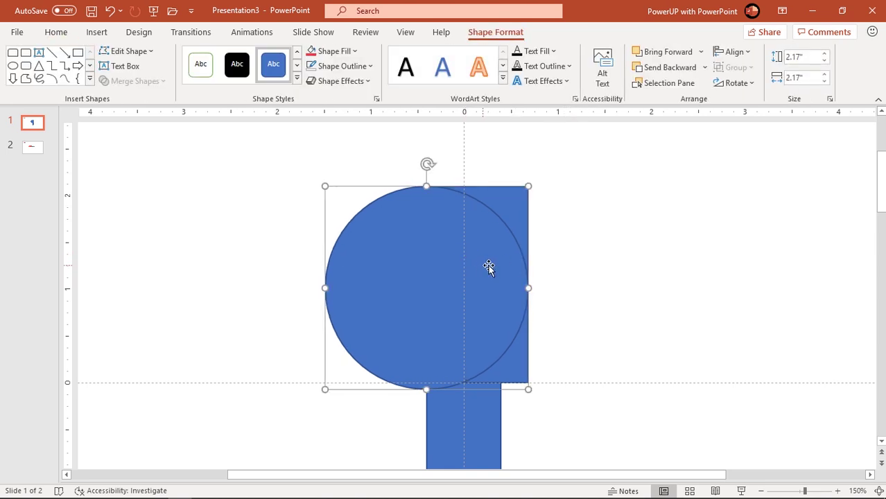
left_click(562, 258)
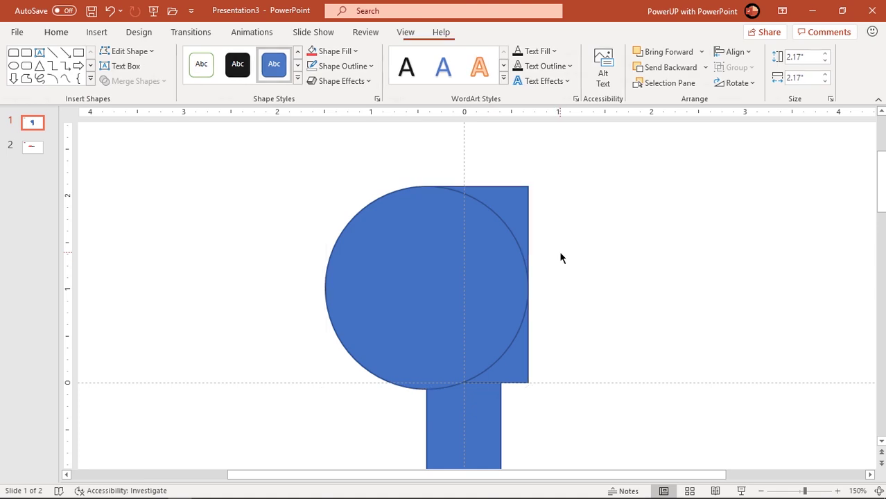
left_click(514, 205)
left_click(382, 250, "shift")
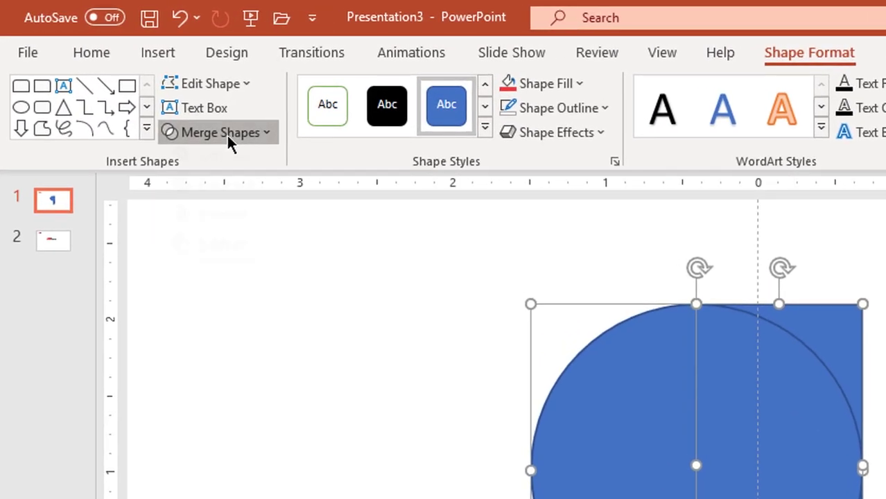
Fragment the circle and rectangle, delete the left half-circle, and pull out the curved corner piece
left_click(193, 114)
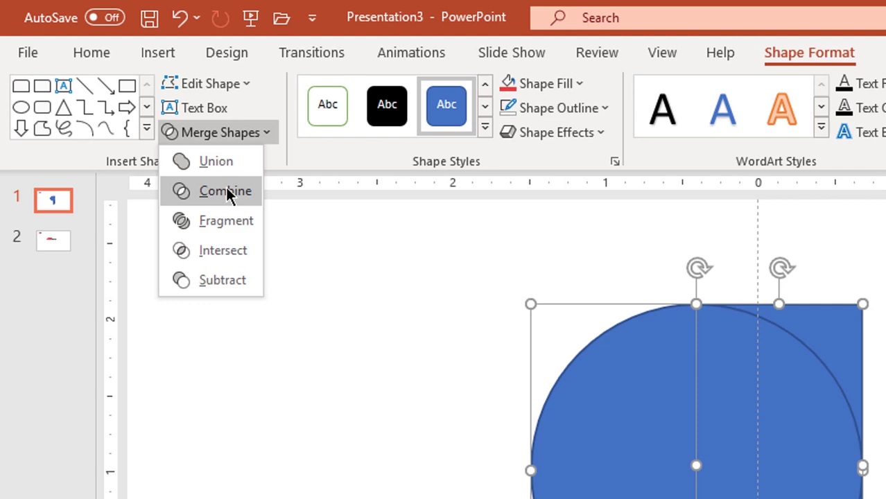
left_click(221, 223)
left_click(321, 262)
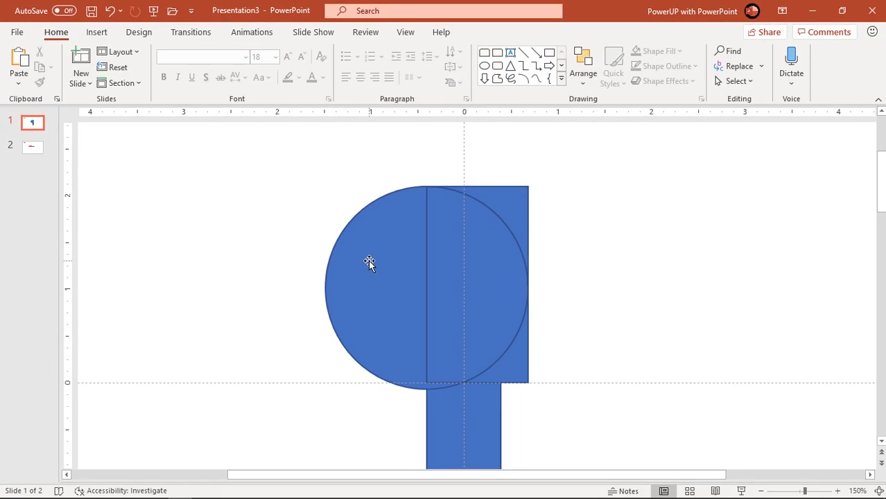
left_click_drag(368, 263, 293, 261)
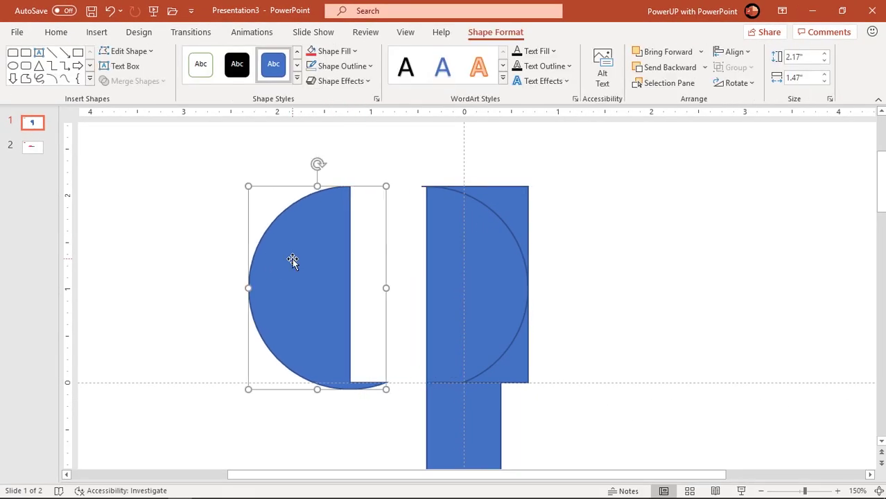
key("Delete")
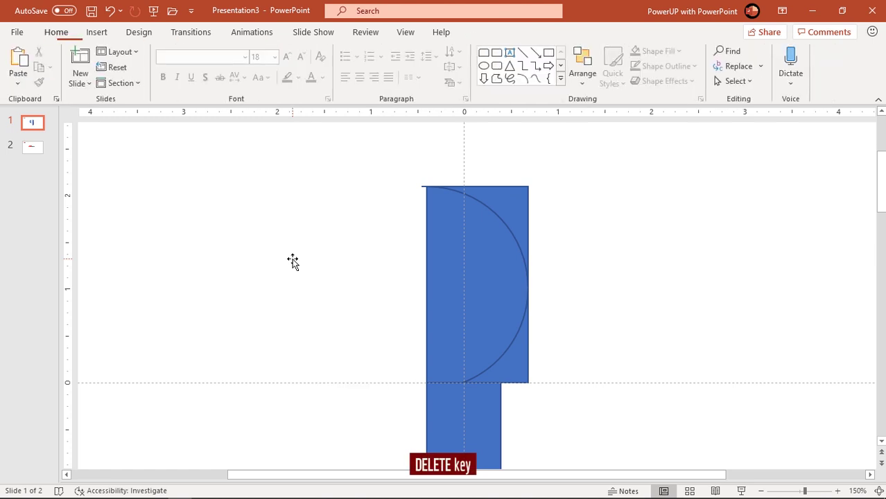
left_click_drag(522, 199, 596, 184)
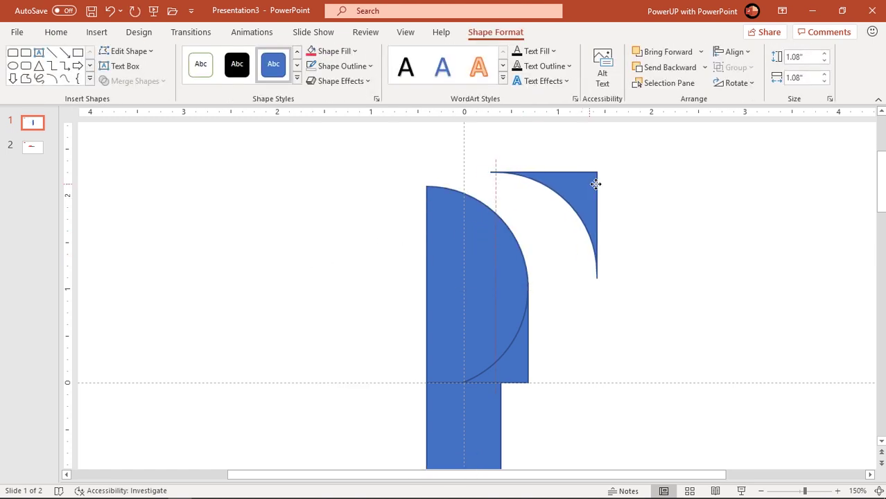
Delete the corner piece and union the two upper fragments into a single blade shape
key("Delete")
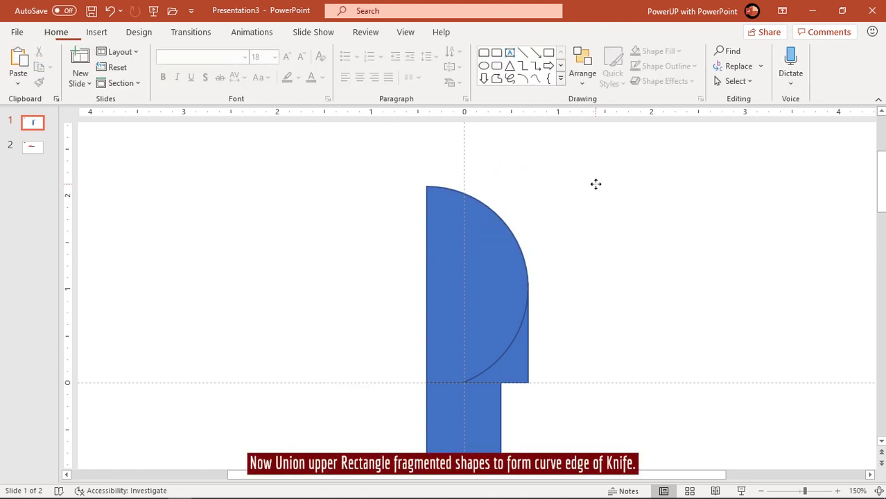
left_click(459, 266)
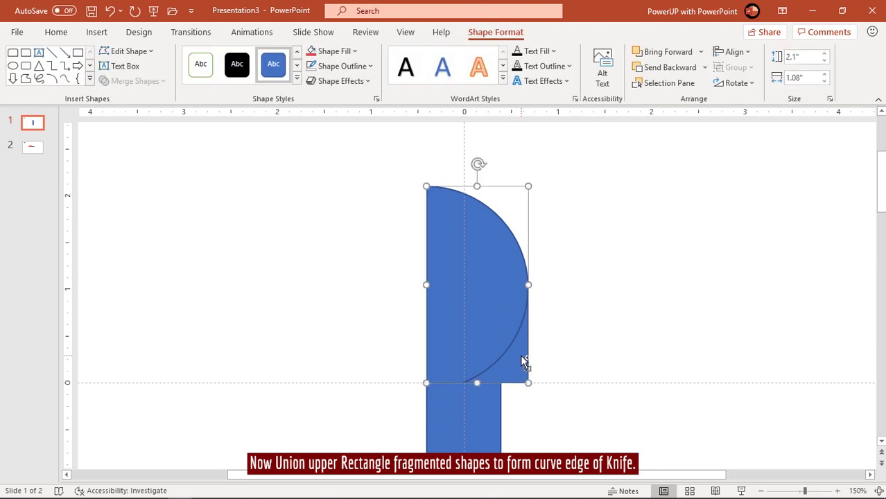
left_click(523, 361, "shift")
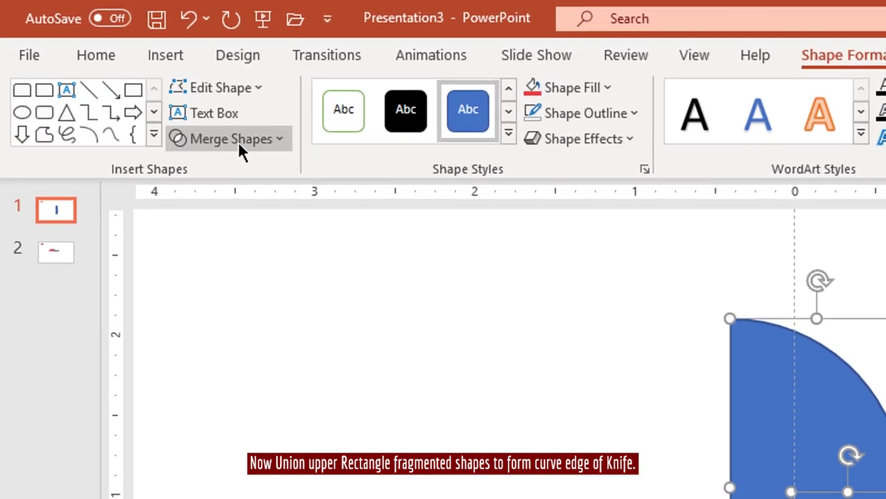
left_click(137, 81)
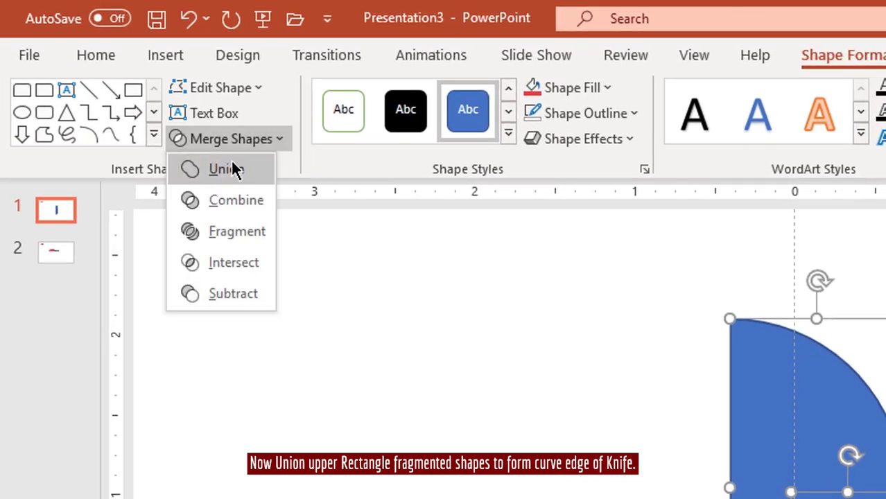
left_click(228, 169)
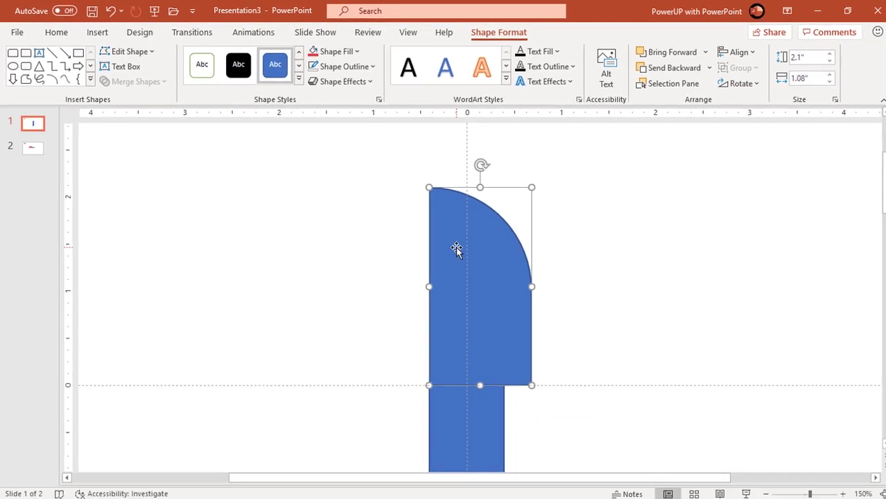
scroll(457, 250, "down", 5)
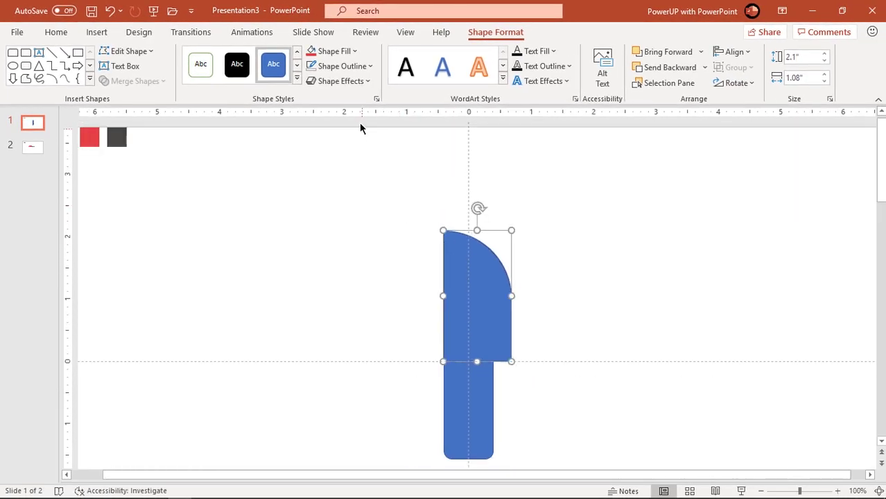
Fill the blade with the dark grey sampled by eyedropper from the slide's colour square
left_click(341, 52)
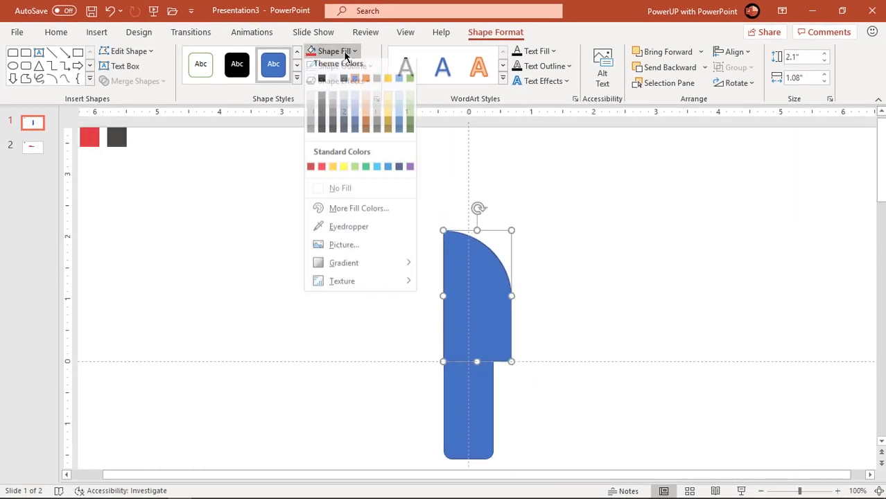
left_click(342, 232)
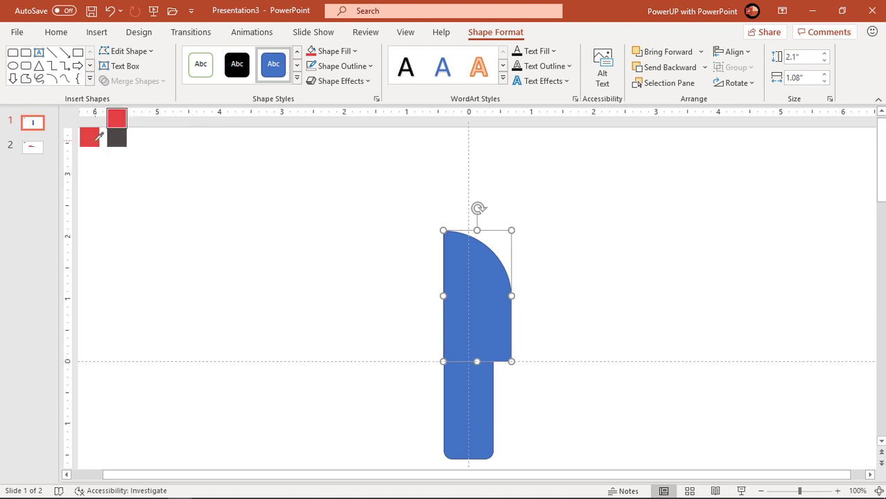
left_click(98, 138)
scroll(306, 297, "down", 3)
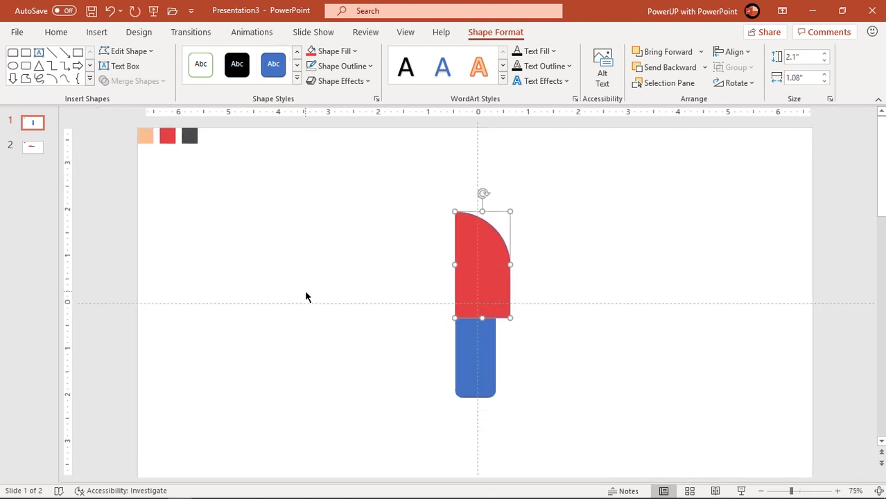
left_click(336, 52)
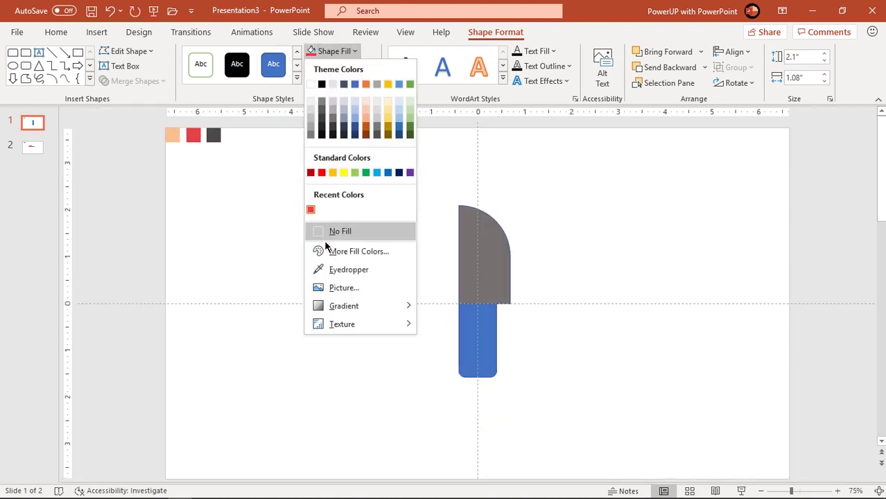
left_click(326, 268)
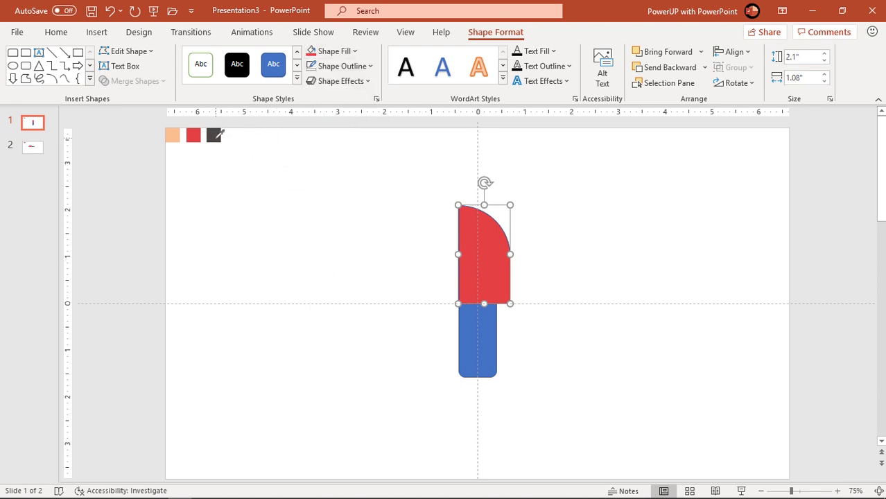
left_click(213, 136)
left_click(577, 280)
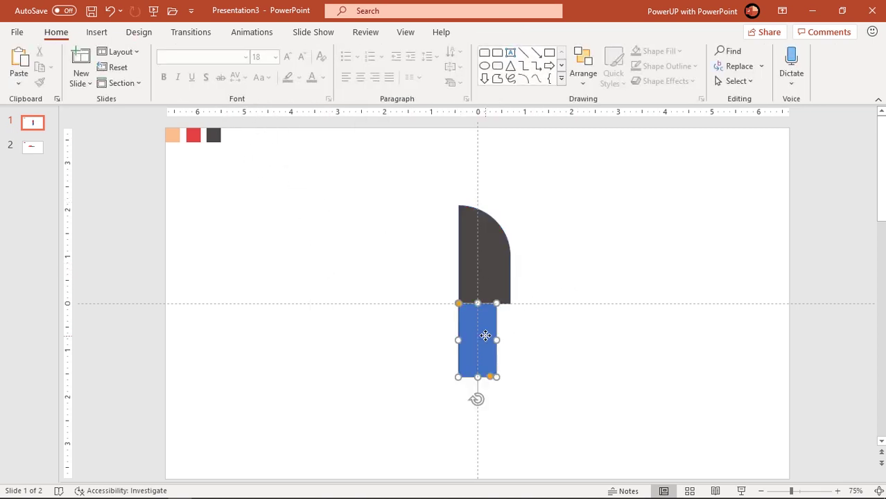
Narrow the handle and resize the blade to 2.33" × 0.92"
left_click_drag(497, 340, 478, 337)
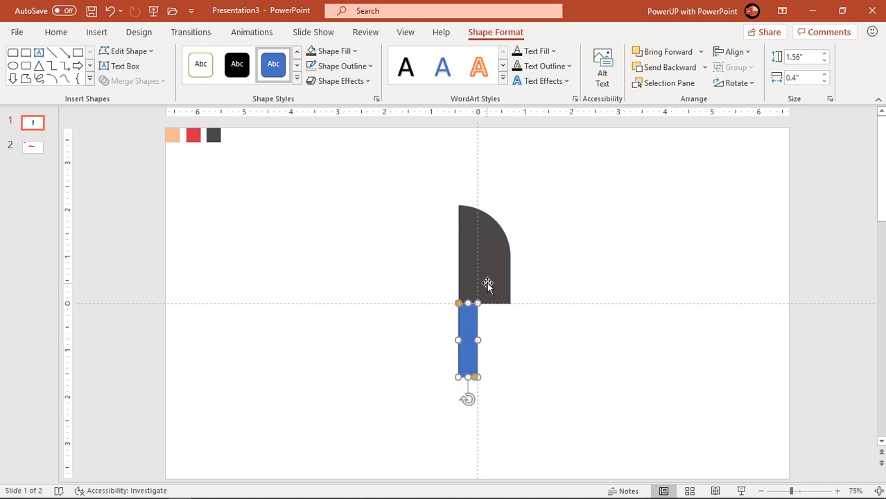
left_click(485, 286)
left_click_drag(511, 255, 498, 255)
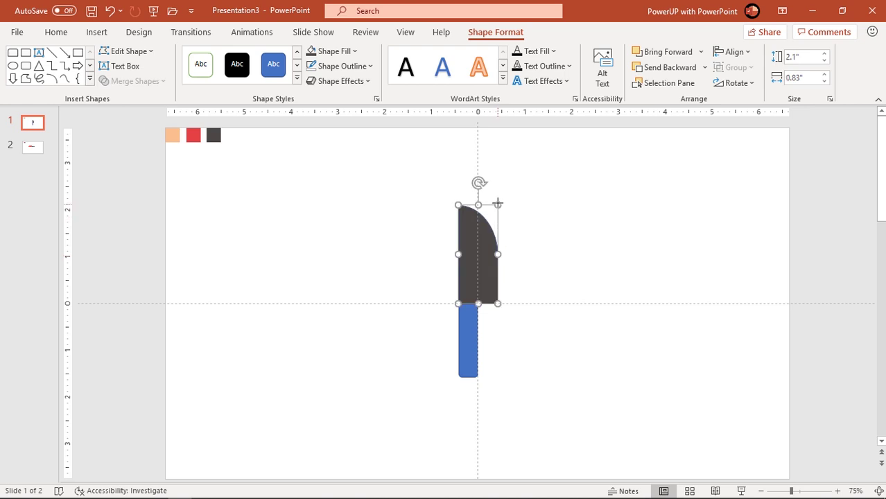
left_click_drag(497, 204, 500, 199)
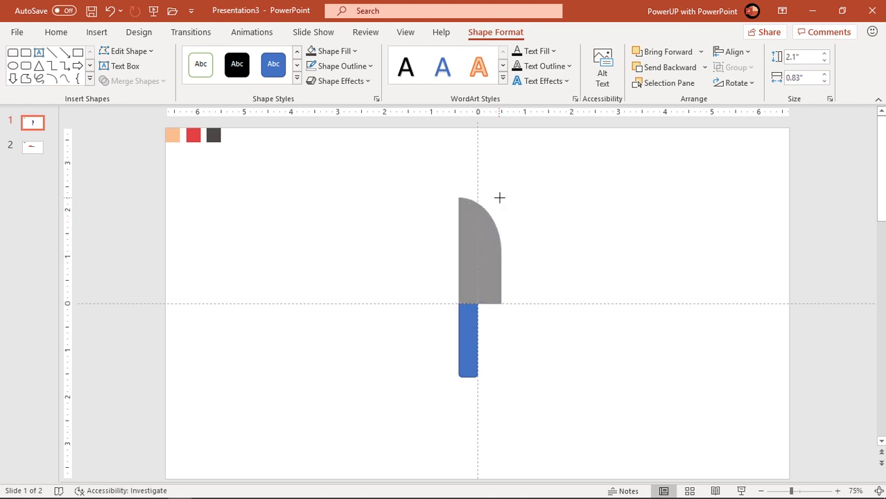
left_click_drag(502, 195, 502, 194)
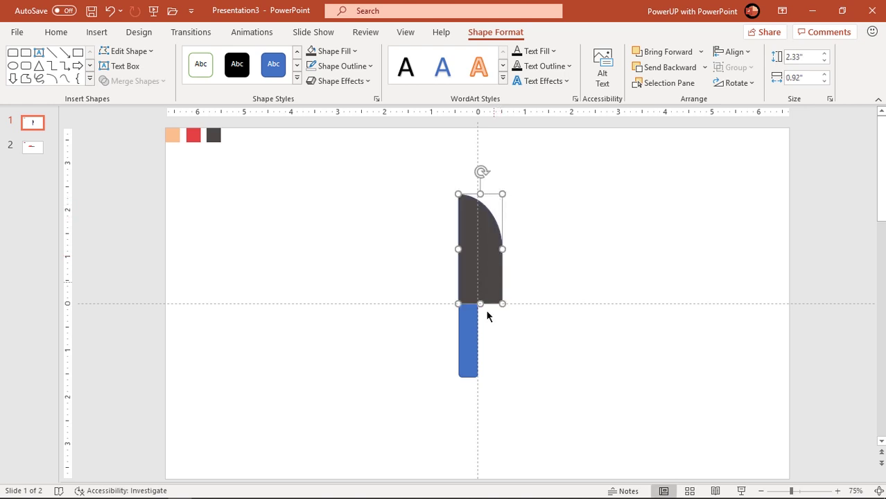
Fill the handle with the recently used red
left_click(475, 338)
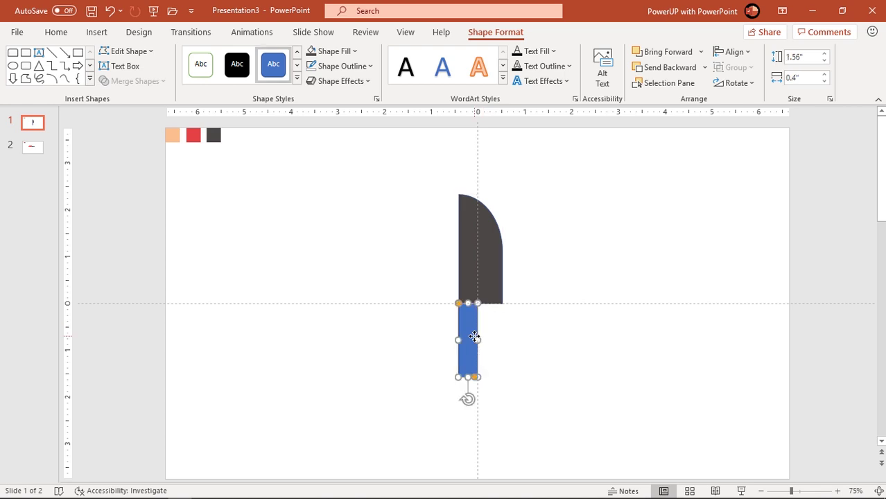
left_click(344, 52)
left_click(322, 211)
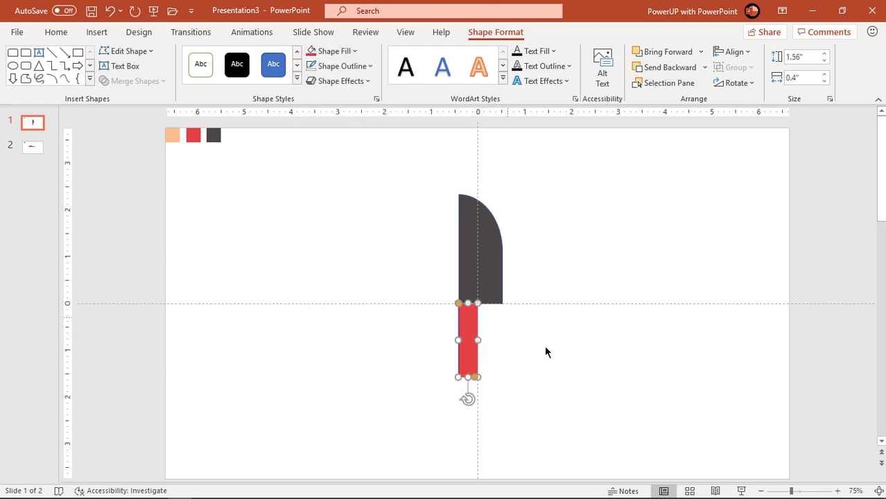
left_click(548, 352)
Give the blade and the handle black 2¼ pt outlines
left_click(484, 273)
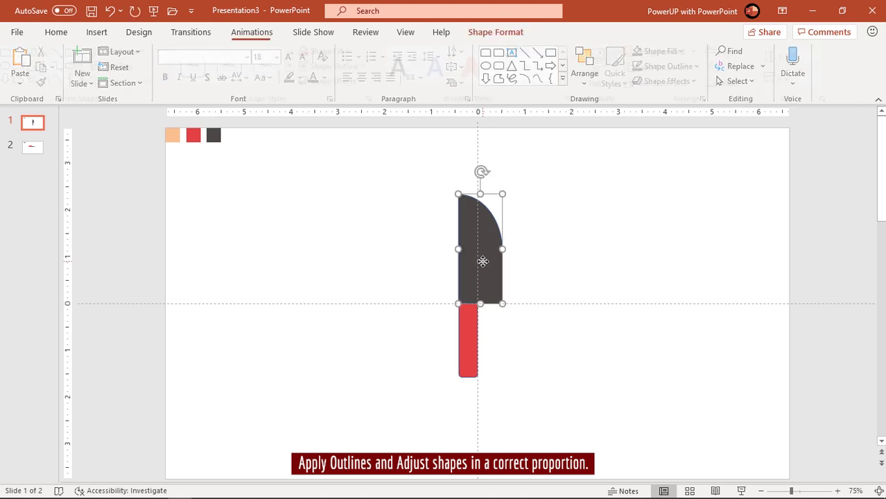
left_click(354, 66)
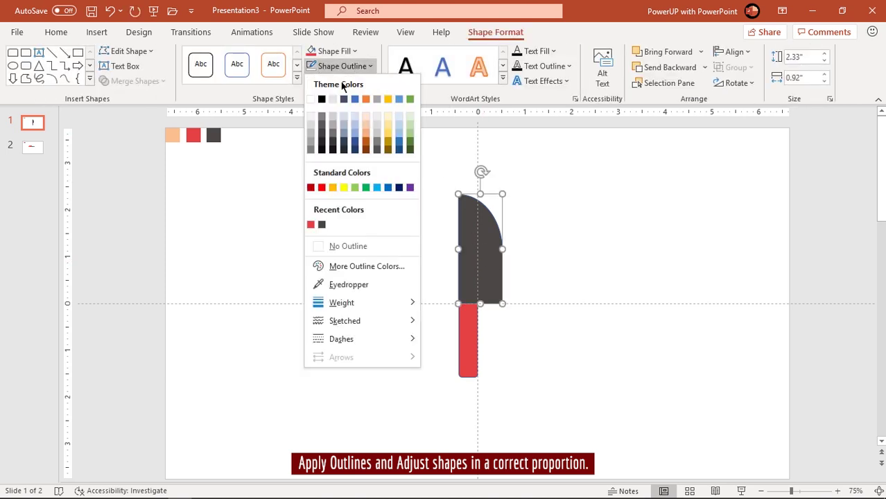
left_click(323, 100)
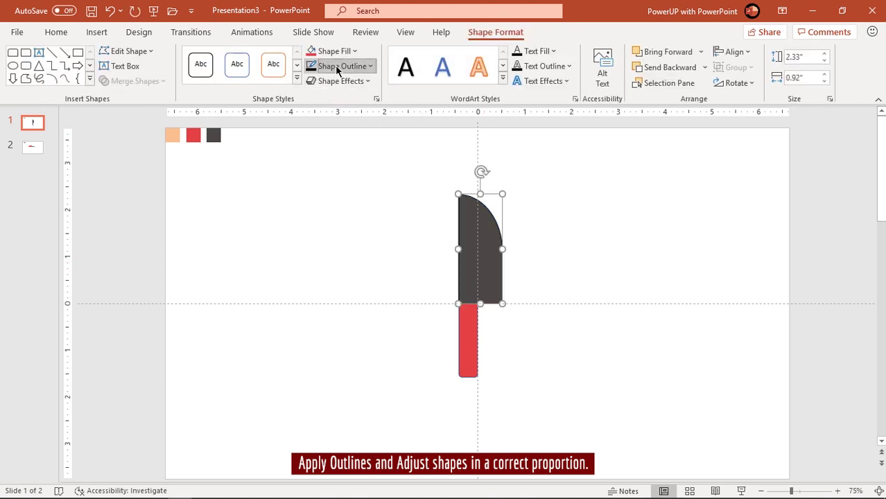
left_click(340, 66)
mouse_move(340, 303)
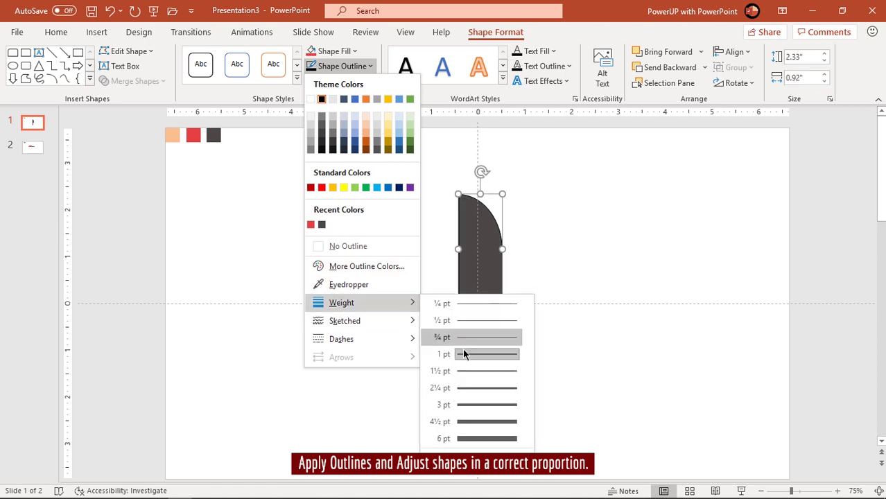
left_click(464, 388)
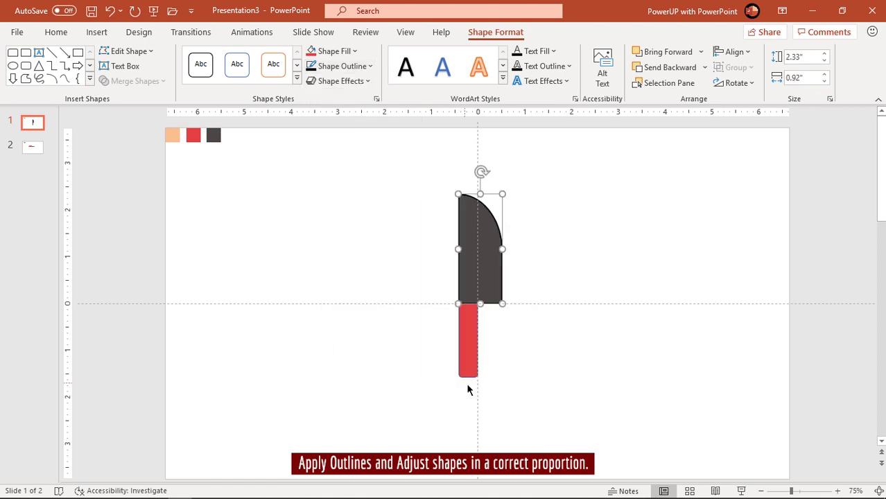
left_click(471, 345)
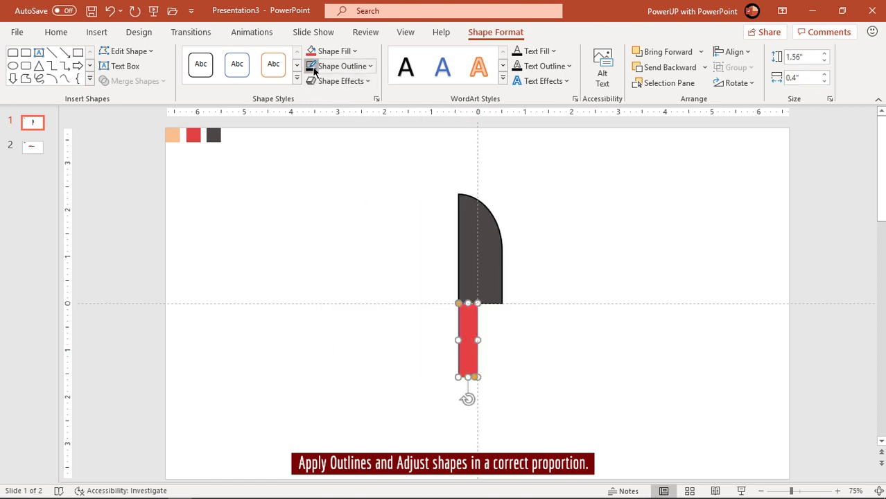
left_click(343, 73)
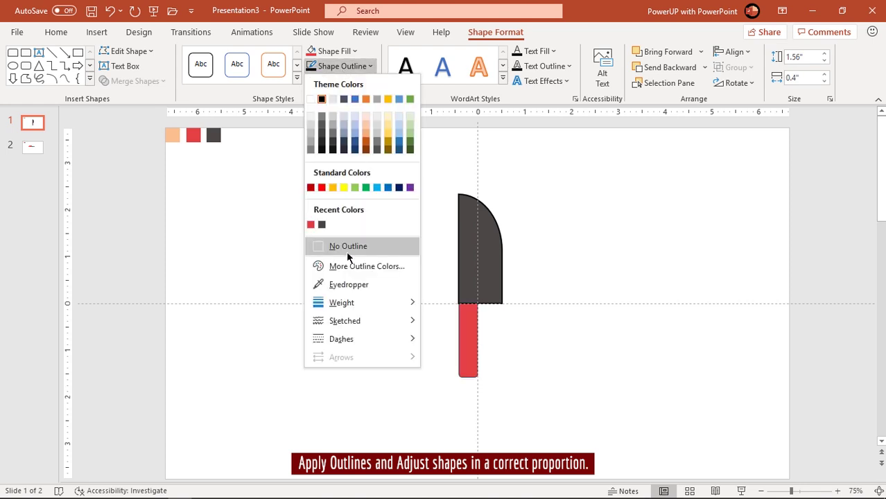
mouse_move(338, 305)
left_click(463, 388)
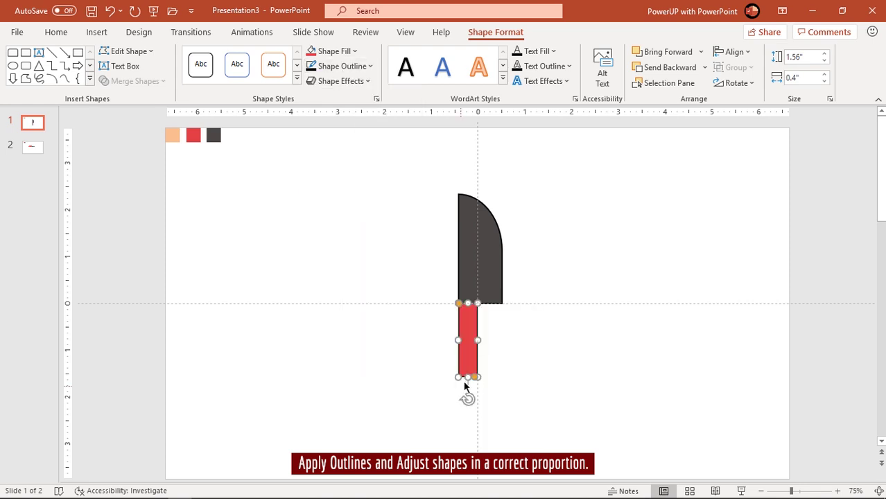
left_click(534, 356)
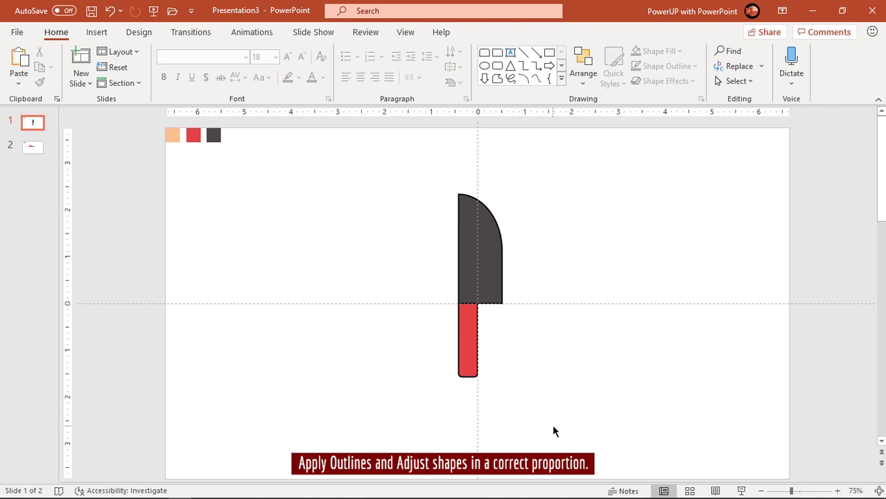
Adjust the blade width to 0.91", shorten the handle slightly, and select both shapes
left_click(488, 267)
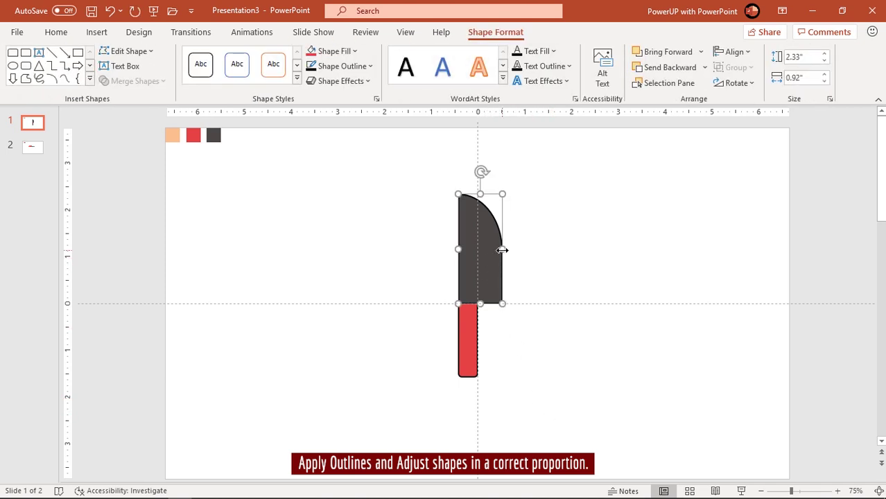
left_click_drag(502, 250, 500, 249)
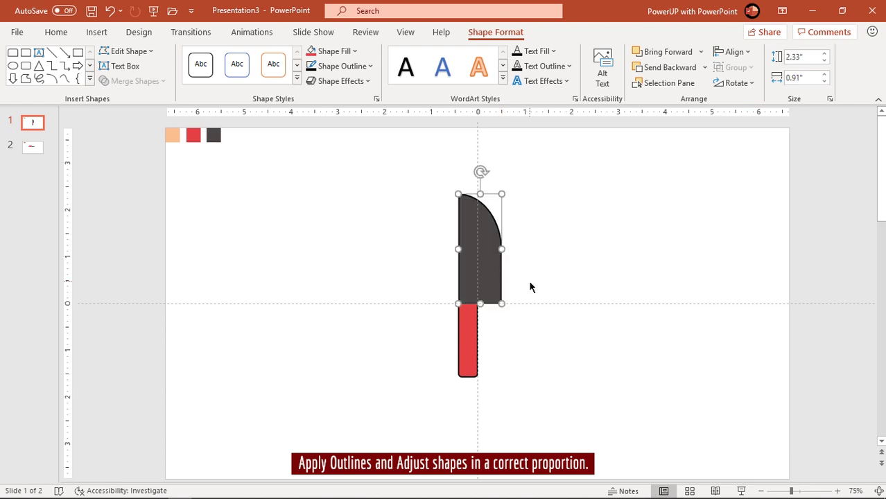
left_click(542, 387)
left_click(462, 341)
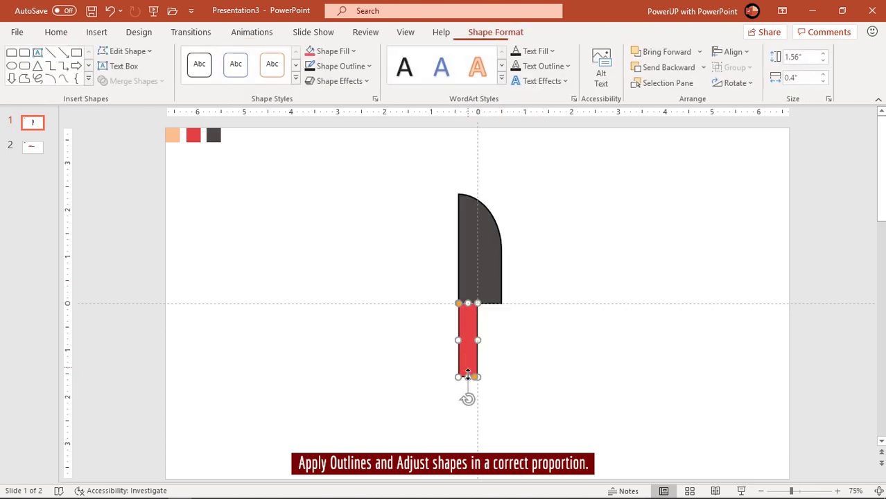
left_click_drag(466, 377, 466, 372)
left_click_drag(567, 421, 378, 154)
Group the blade and handle into one knife and set its rotation to 25°
right_click(490, 239)
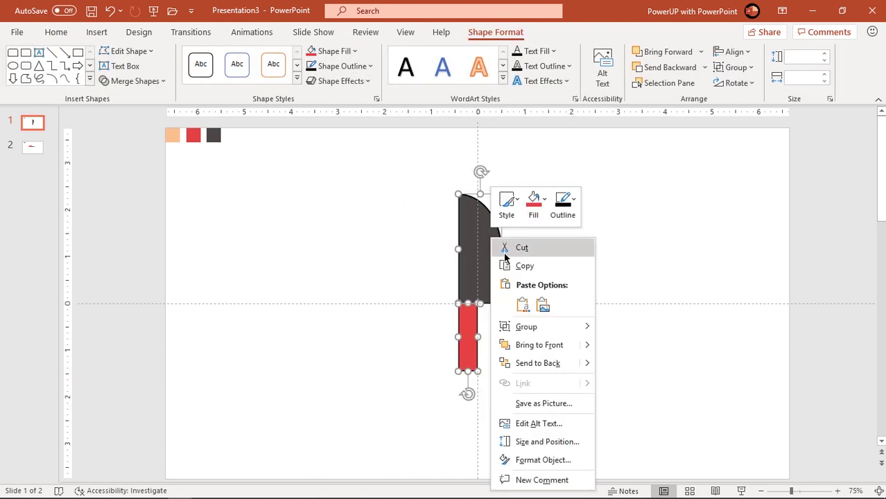
left_click(616, 330)
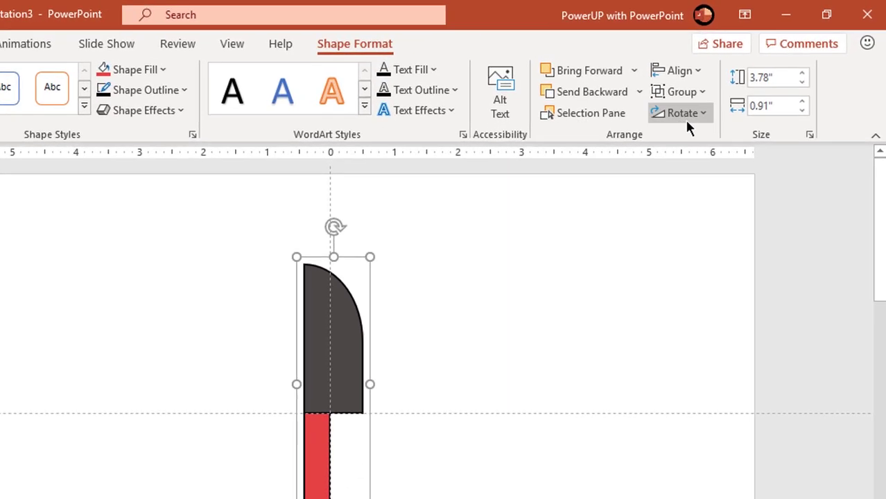
left_click(741, 85)
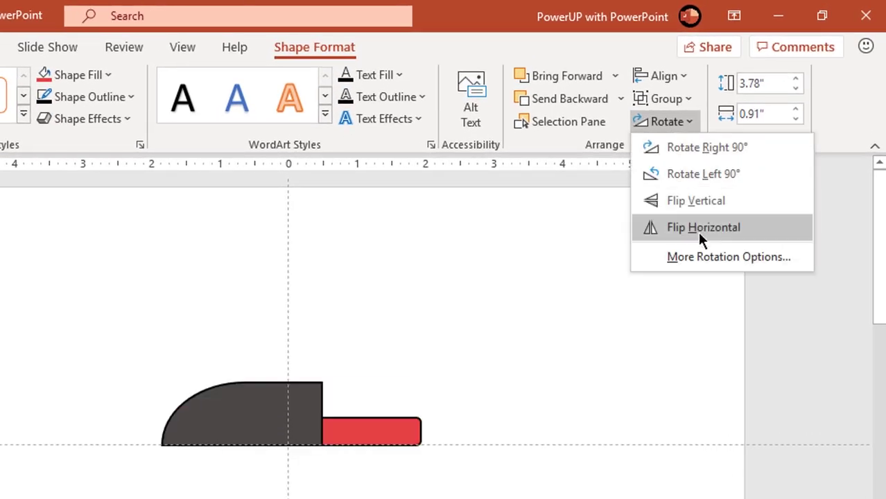
left_click(704, 256)
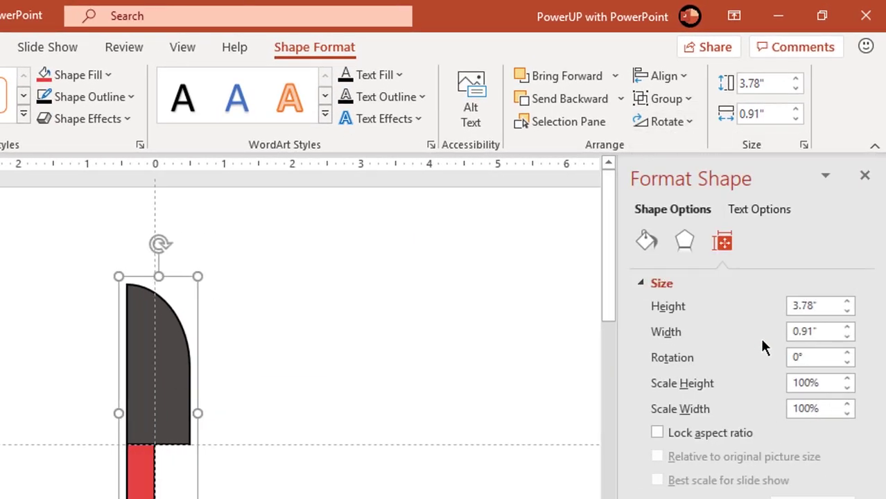
double_click(798, 218)
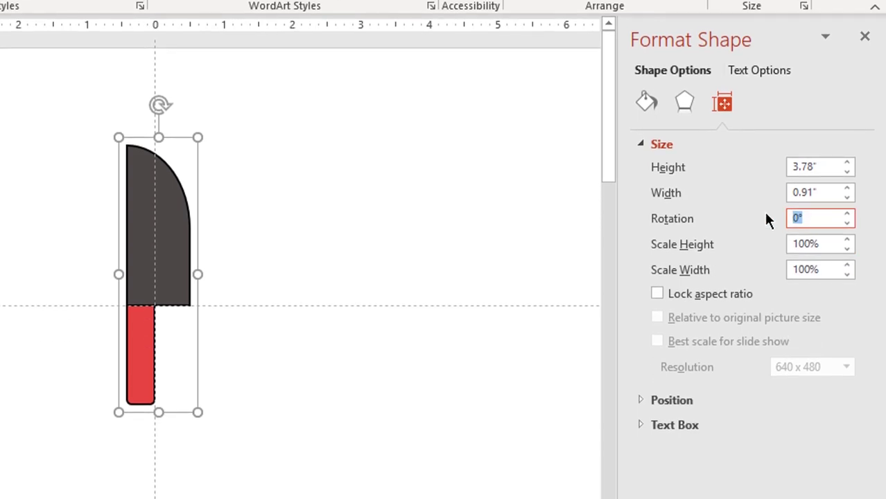
type("25")
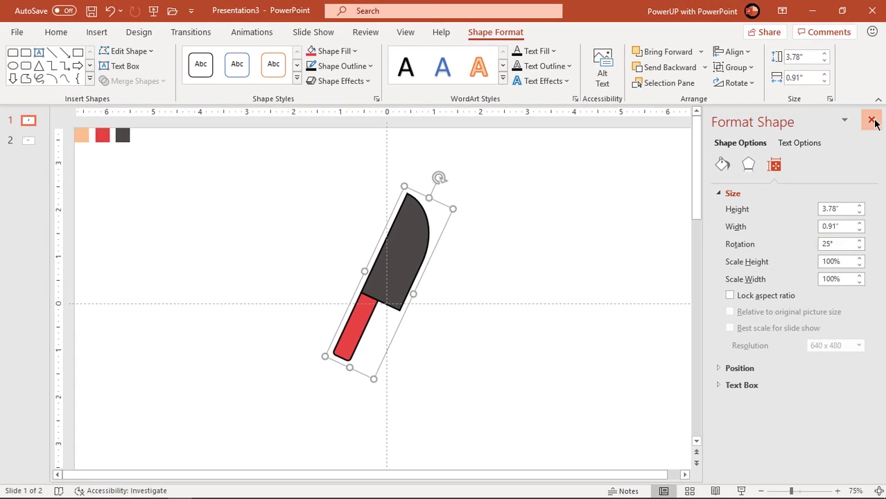
left_click(863, 123)
left_click(644, 259)
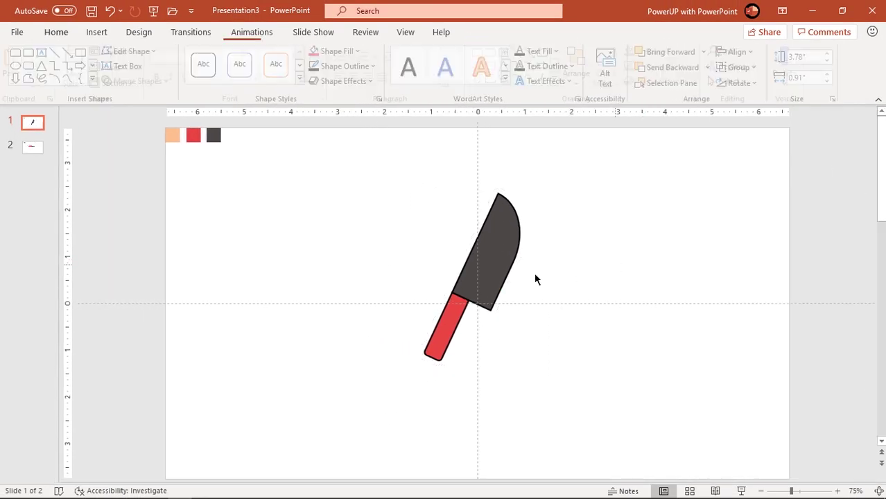
left_click(507, 250)
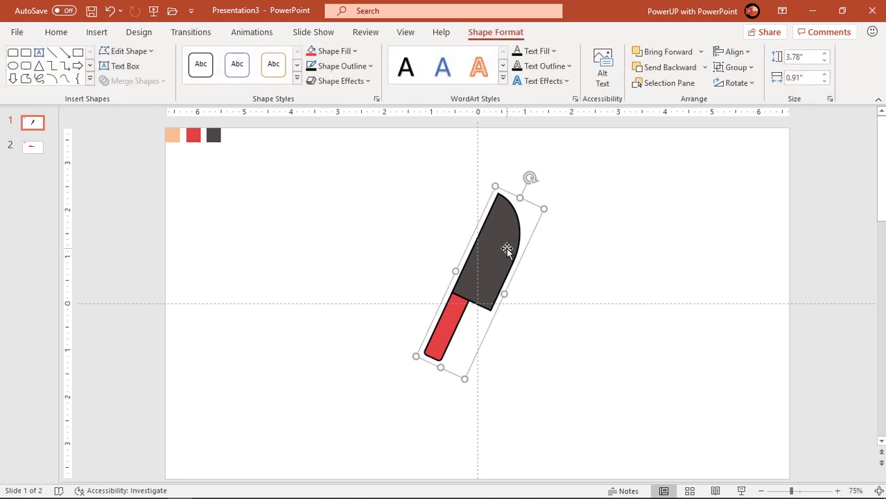
Ungroup the knife into blade and handle and select the blade
right_click(506, 247)
mouse_move(558, 333)
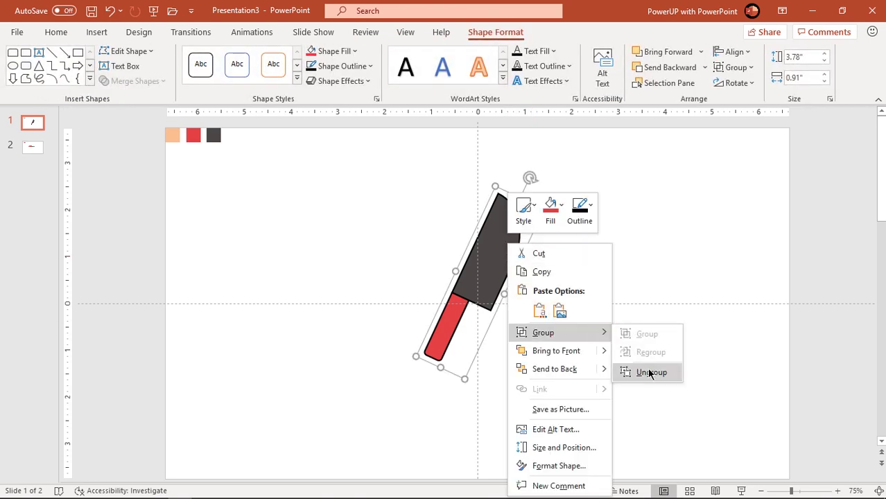
left_click(648, 371)
left_click(603, 327)
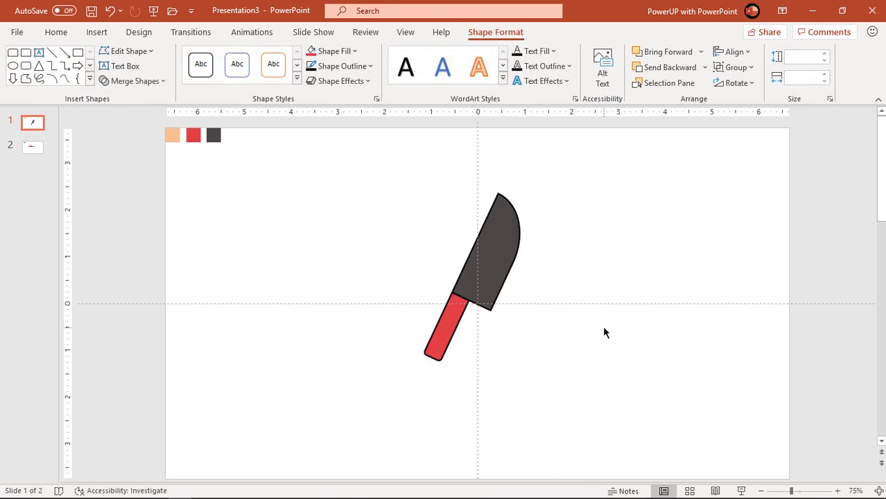
left_click(508, 264)
scroll(506, 262, "up", 7)
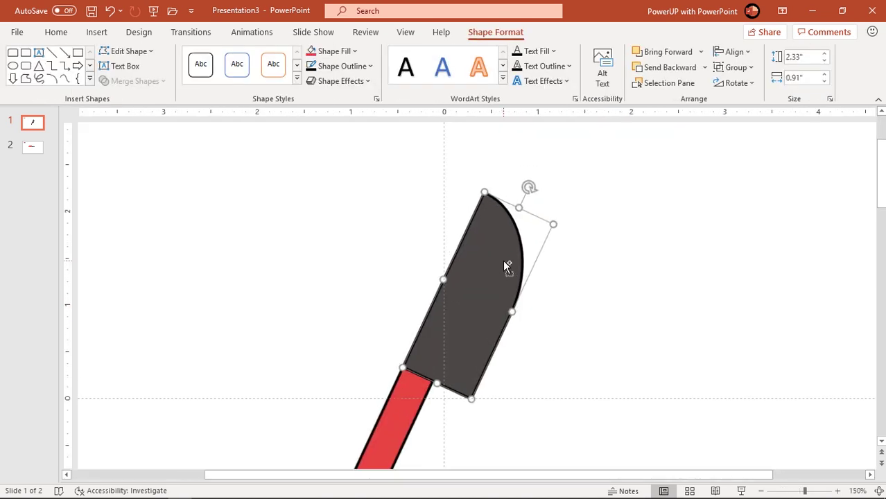
left_click(639, 272)
left_click(491, 294)
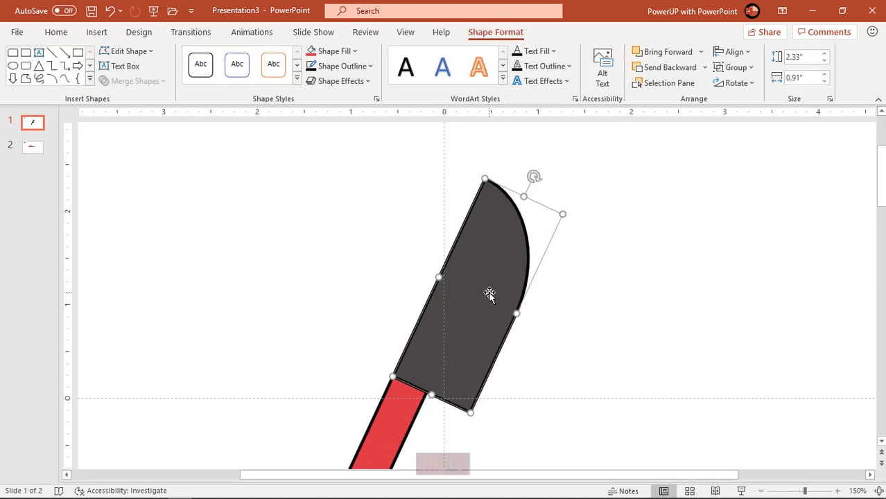
Duplicate the blade twice, placing the copies right of the knife with one slightly offset
key("ctrl+d")
left_click_drag(489, 295, 676, 289)
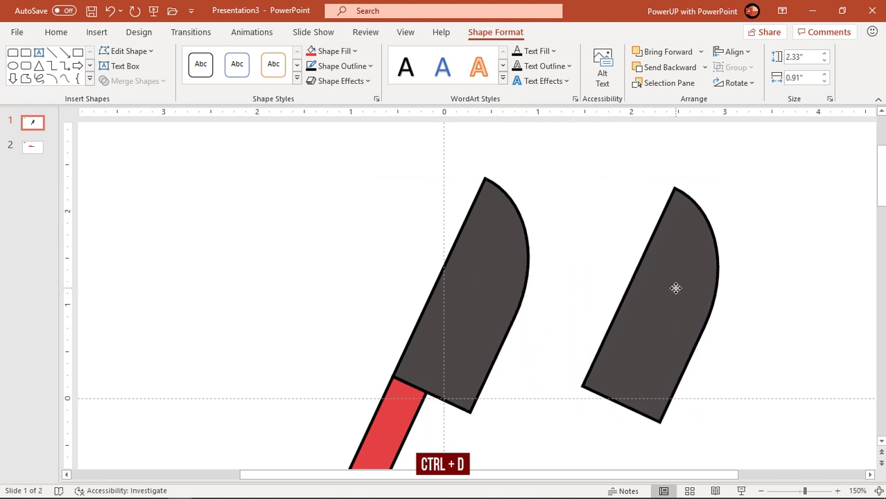
left_click(615, 232)
left_click(683, 262)
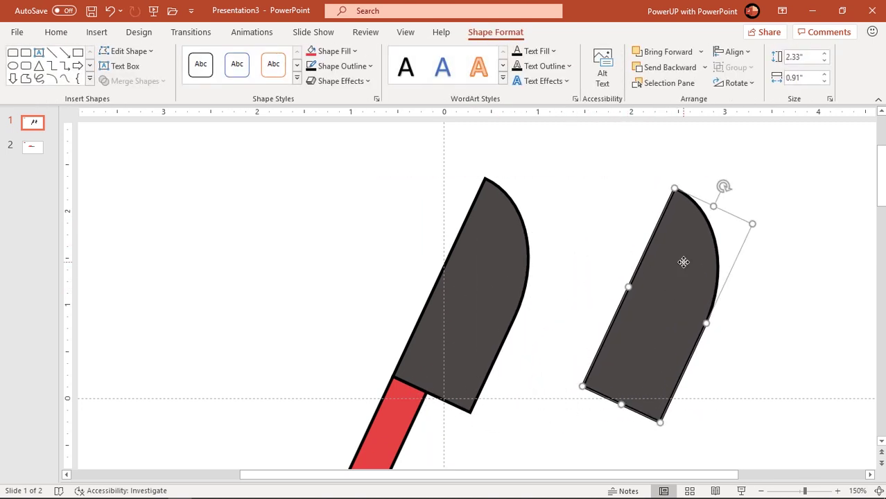
key("ctrl+d")
left_click_drag(700, 283, 679, 274)
key("ctrl+Up")
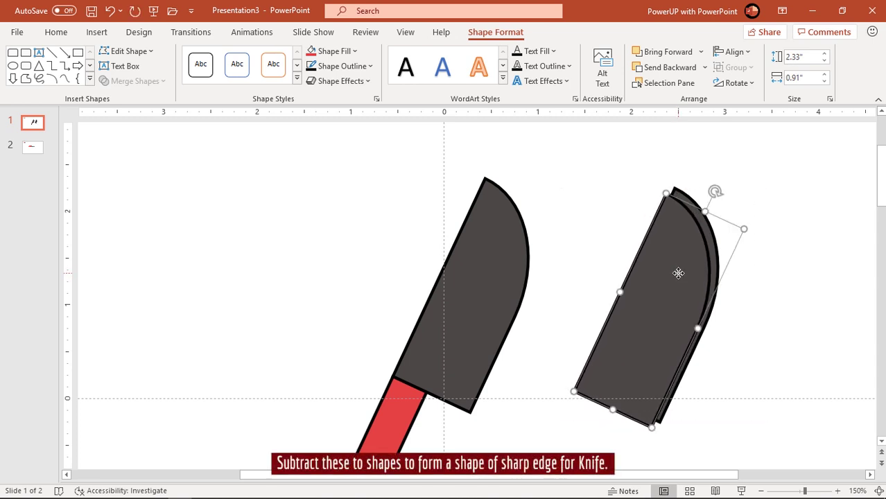
key("ctrl+Right")
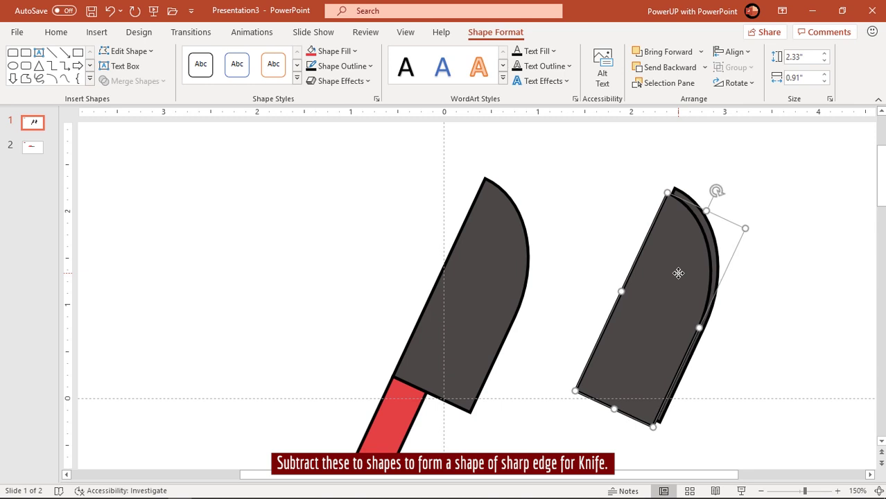
Select both blade copies together
left_click(776, 271)
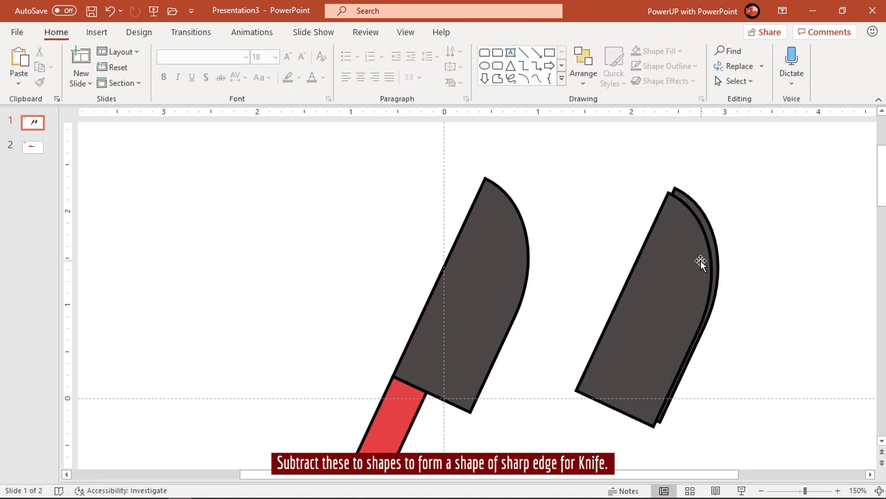
left_click(701, 262)
left_click(746, 264)
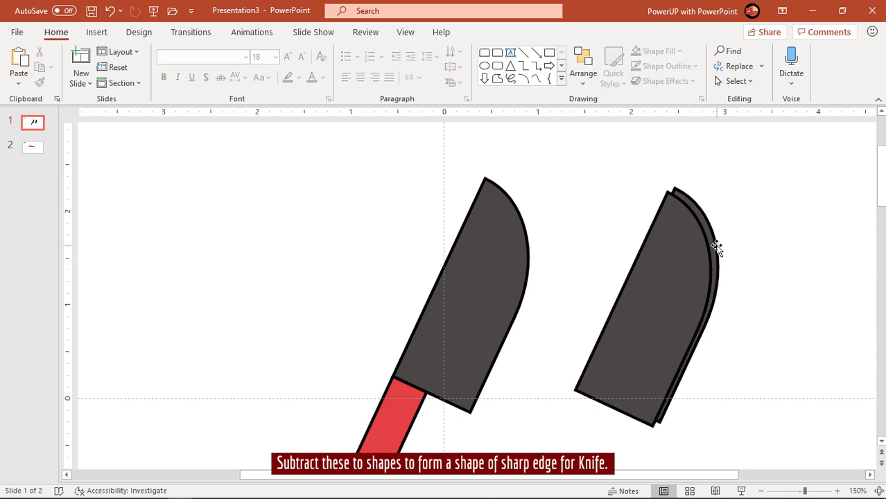
left_click(717, 246)
left_click(694, 265, "shift")
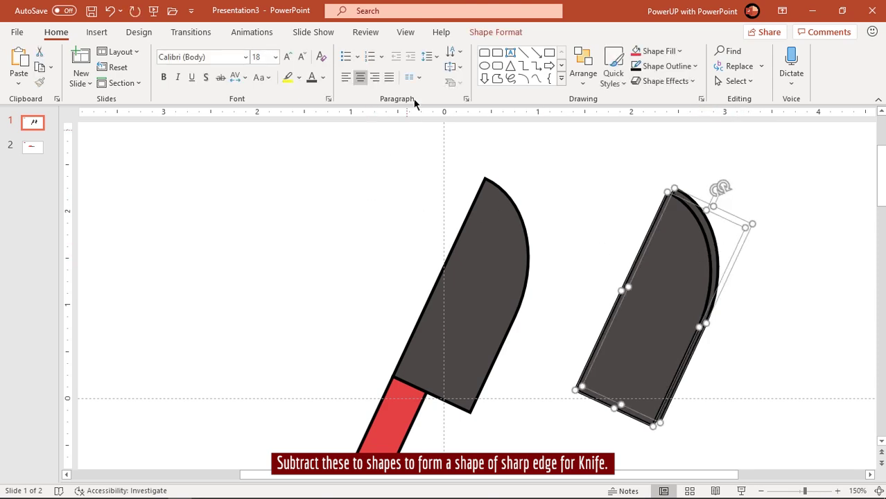
Subtract the two blade copies into a thin curved sliver and move it onto the blade's curved edge
left_click(485, 32)
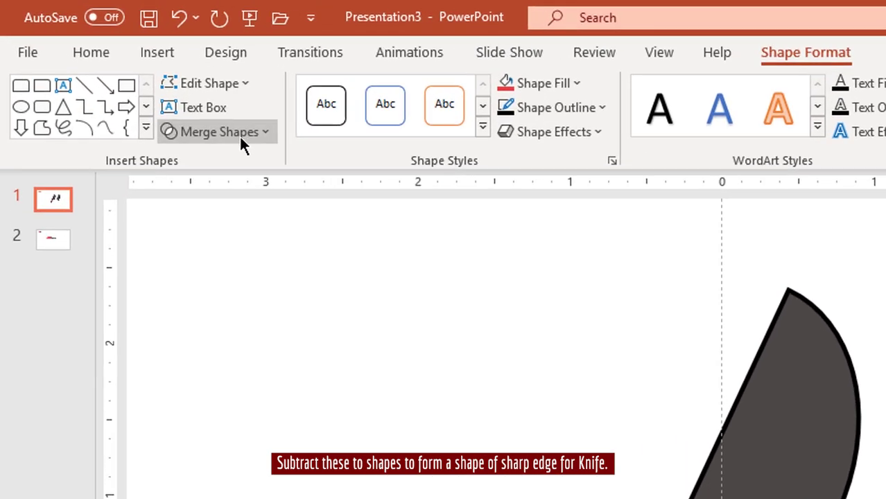
left_click(239, 135)
left_click(228, 286)
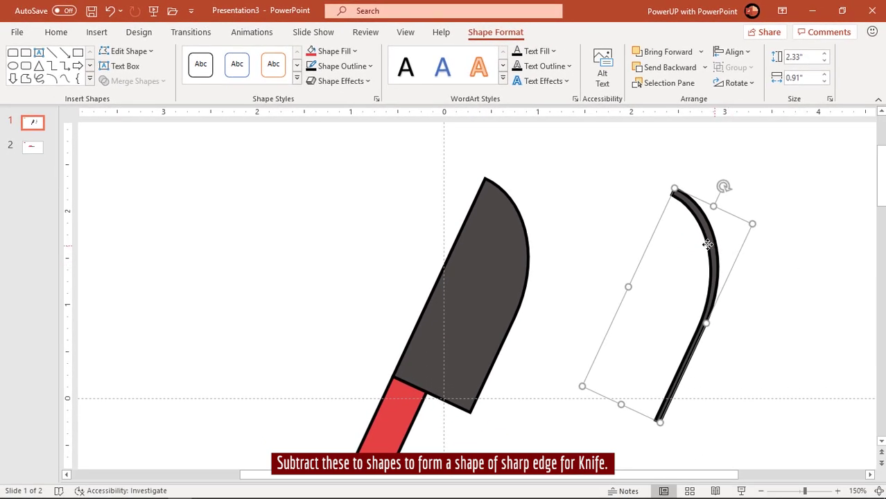
left_click_drag(708, 244, 527, 234)
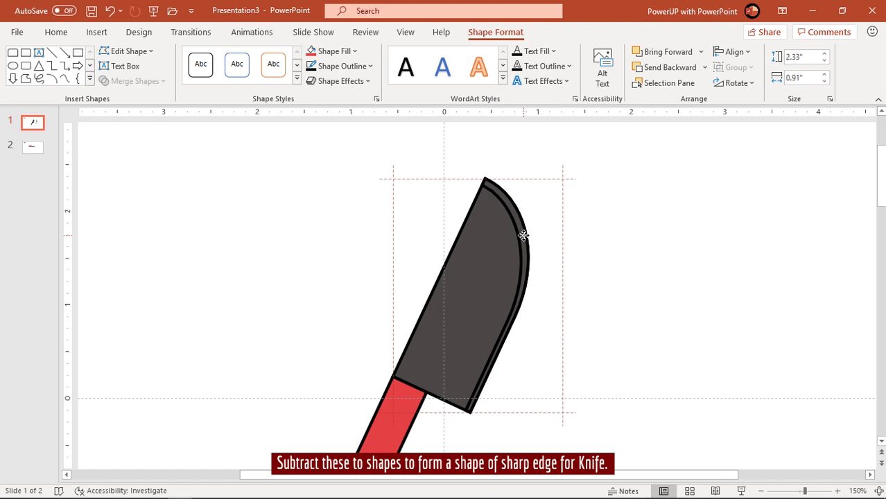
Fill the curved sliver white and check it along the blade edge
left_click(336, 52)
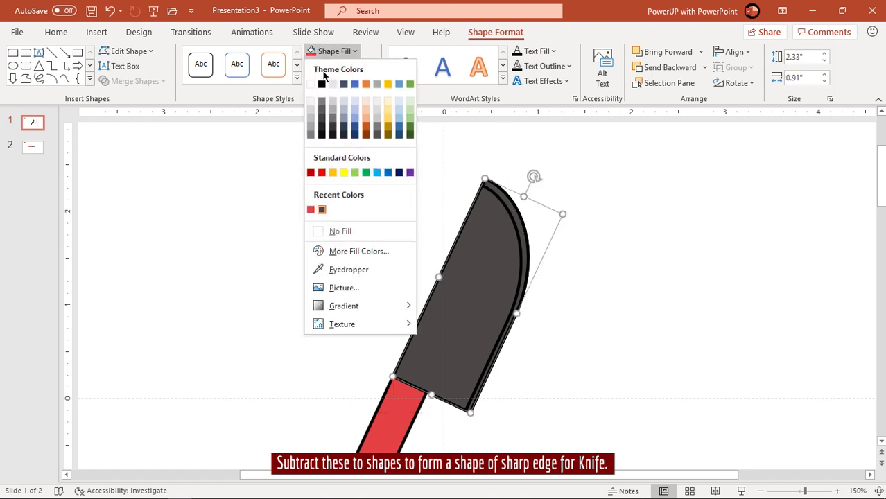
left_click(311, 84)
left_click(661, 191)
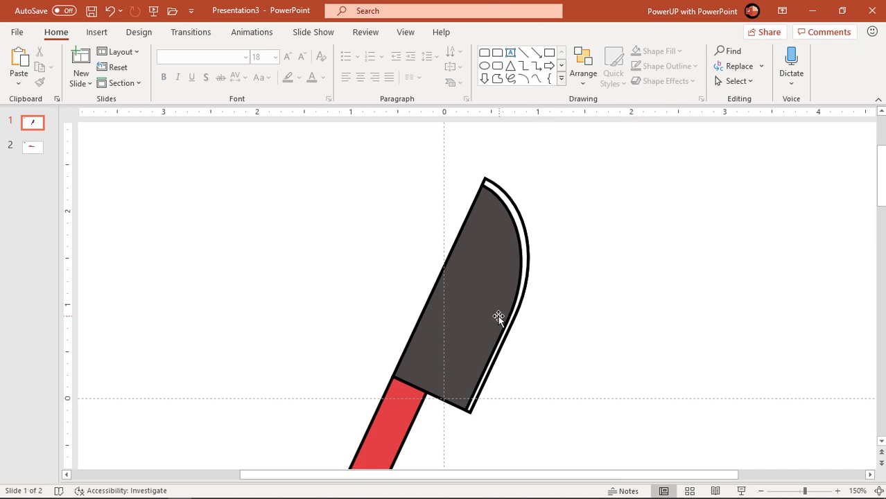
left_click(475, 317)
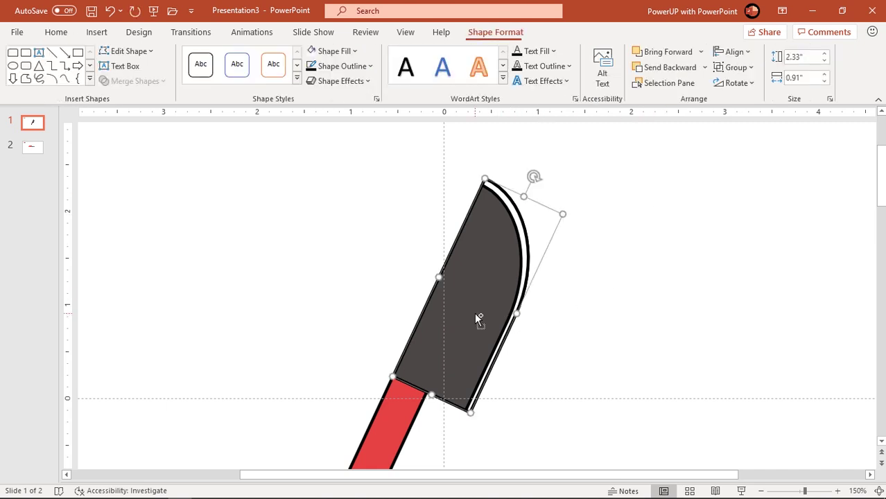
scroll(475, 313, "down", 2)
left_click(566, 305)
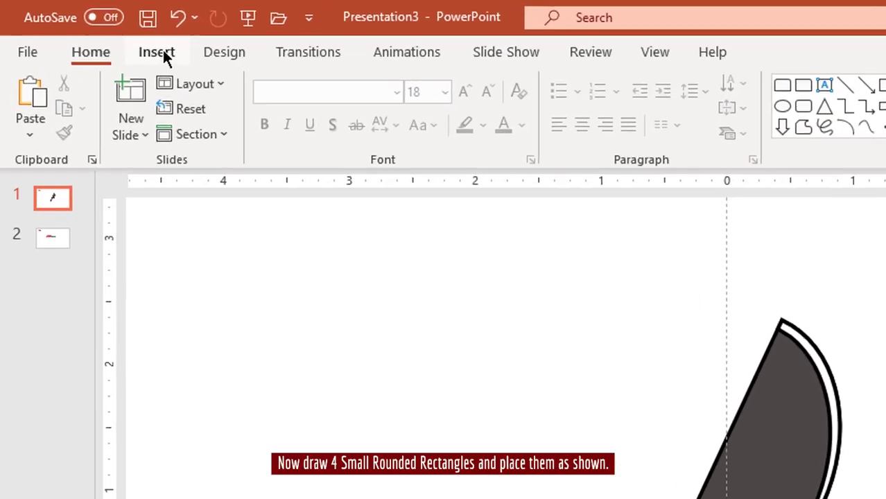
Draw a small thin blue rounded-rectangle bar left of the blade
left_click(99, 33)
left_click(352, 135)
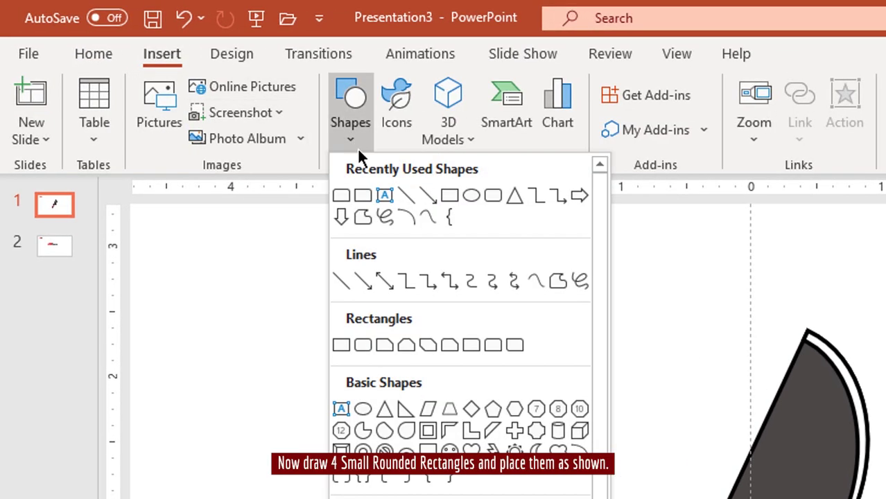
left_click(365, 345)
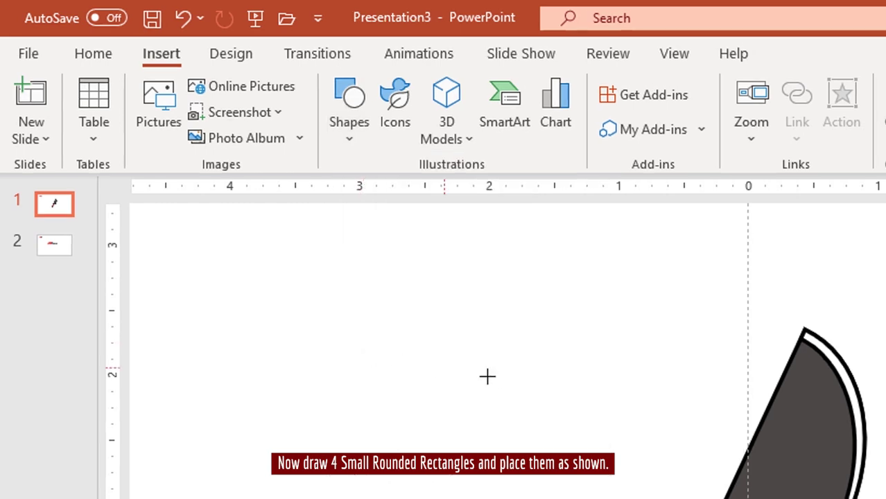
left_click_drag(374, 241, 436, 265)
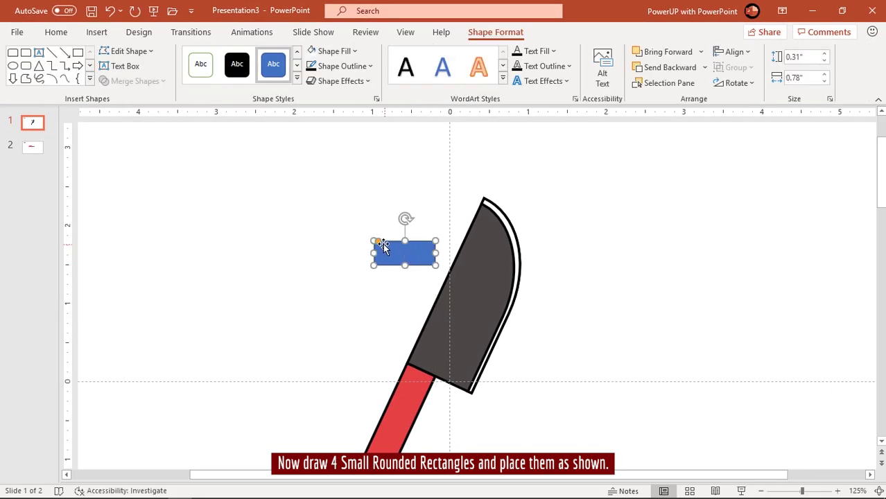
mouse_move(378, 243)
left_mouse_down()
mouse_move(446, 268)
mouse_move(419, 269)
mouse_move(443, 263)
left_mouse_up()
Duplicate the bar as a spare to the blade's right and move the original across the blade's back edge
left_click(619, 293)
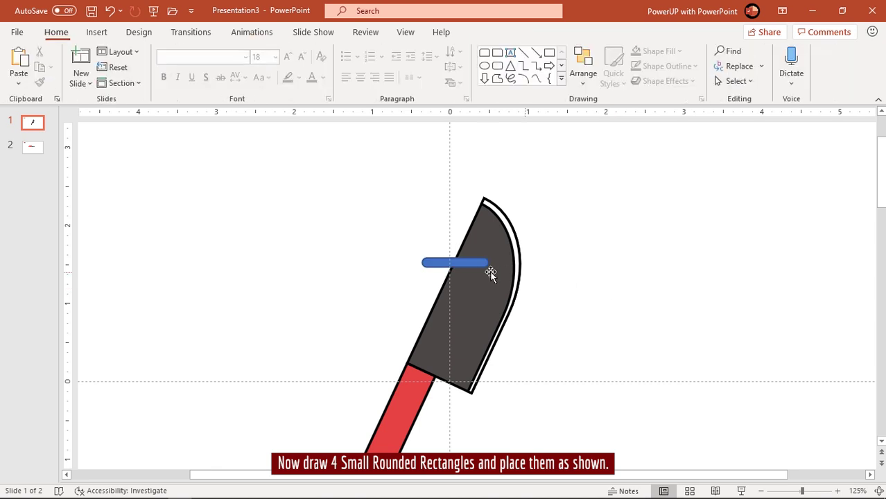
left_click(477, 265)
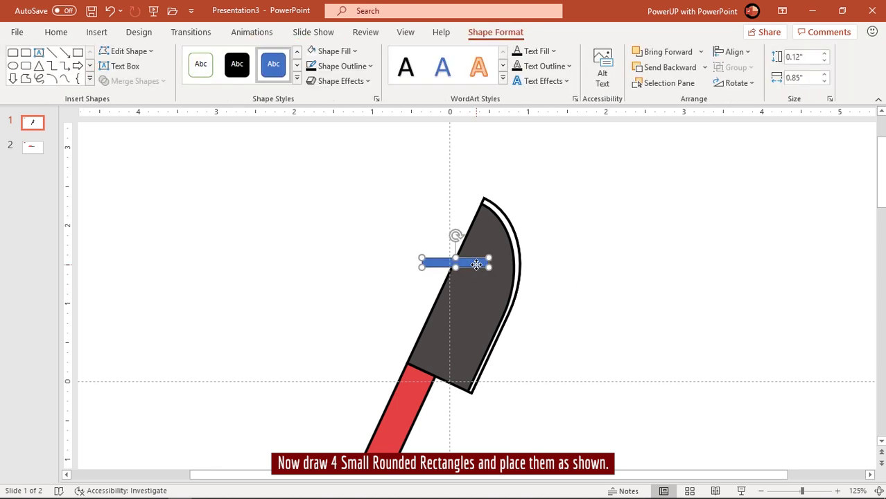
key("ctrl+d")
left_click_drag(510, 278, 635, 269)
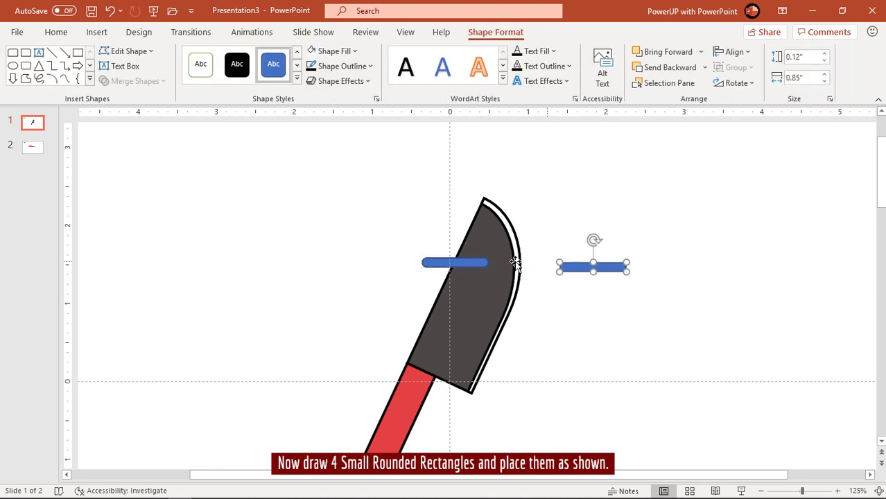
left_click(482, 263)
scroll(474, 266, "up", 5)
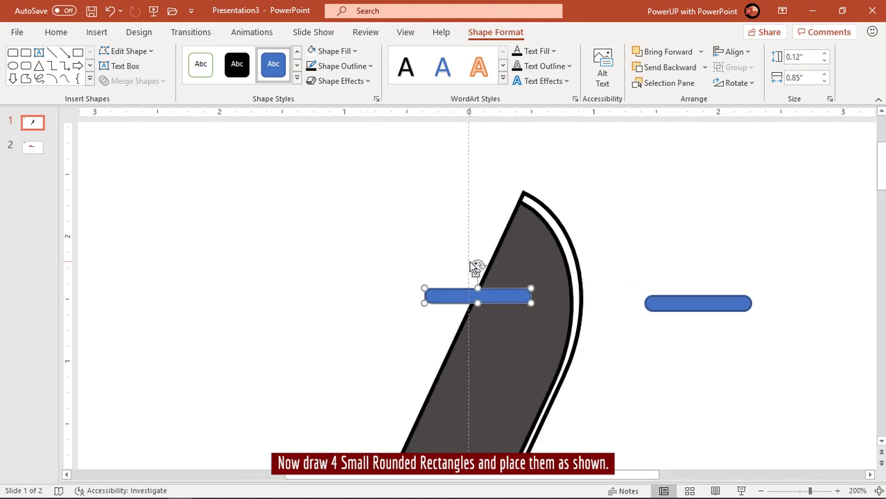
scroll(473, 267, "up", 5)
mouse_move(480, 300)
left_mouse_down()
mouse_move(472, 314)
mouse_move(443, 306)
mouse_move(453, 307)
left_mouse_up()
left_click(442, 253)
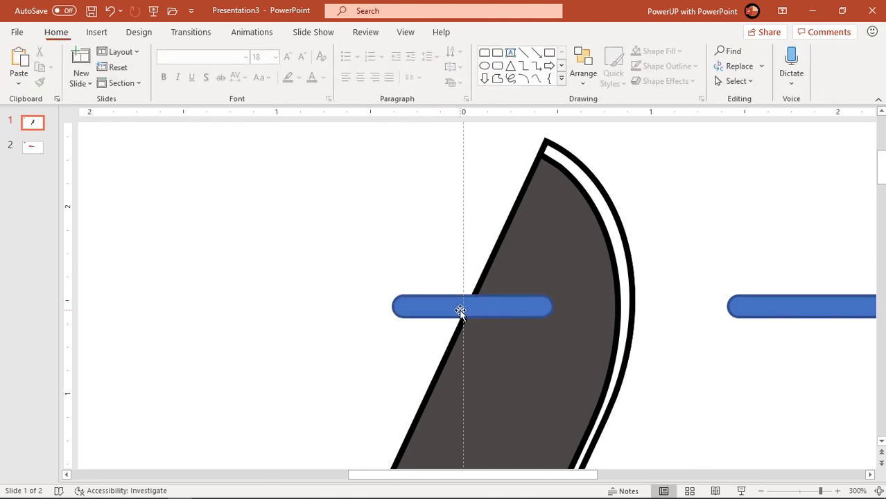
Add two more bar copies, one directly below and a third shifted down-left
left_click(461, 312)
key("ctrl+d")
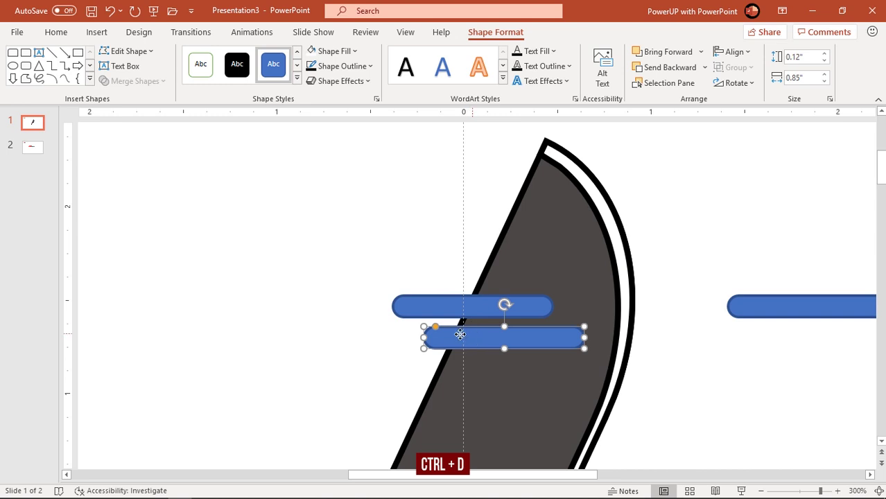
left_click_drag(461, 335, 444, 326)
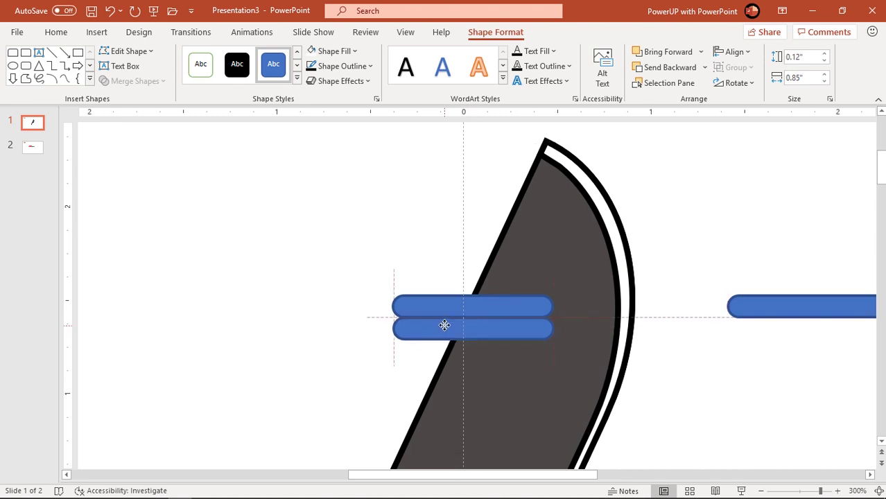
left_click(362, 234)
left_click(433, 328)
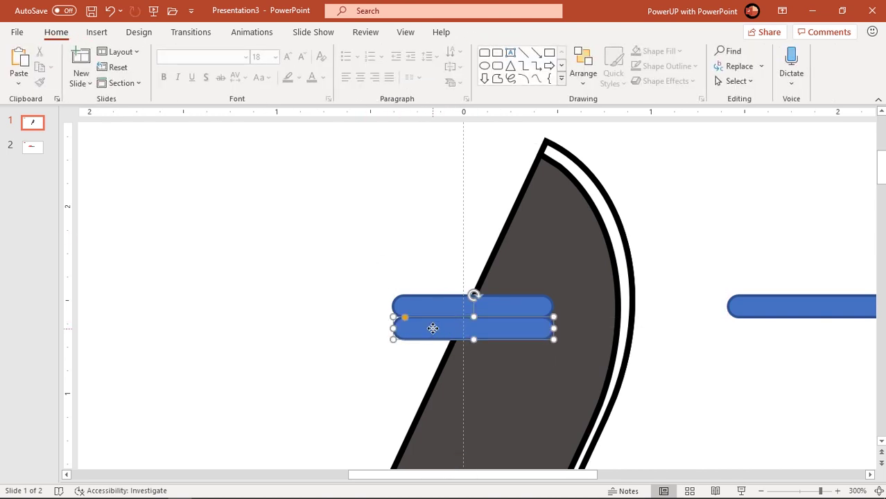
key("ctrl+d")
left_click_drag(454, 363, 384, 354)
left_click(348, 282)
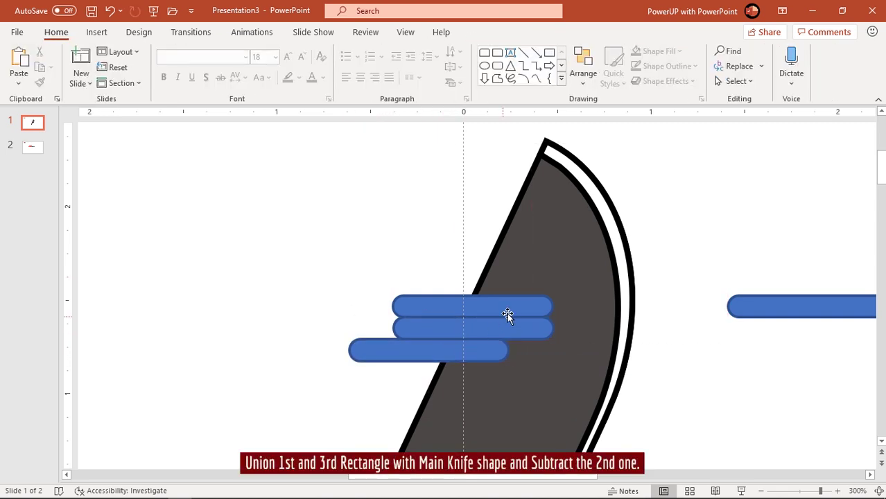
Union the blade with the top and bottom blue bars
left_click(532, 270)
scroll(534, 272, "down", 5, "ctrl")
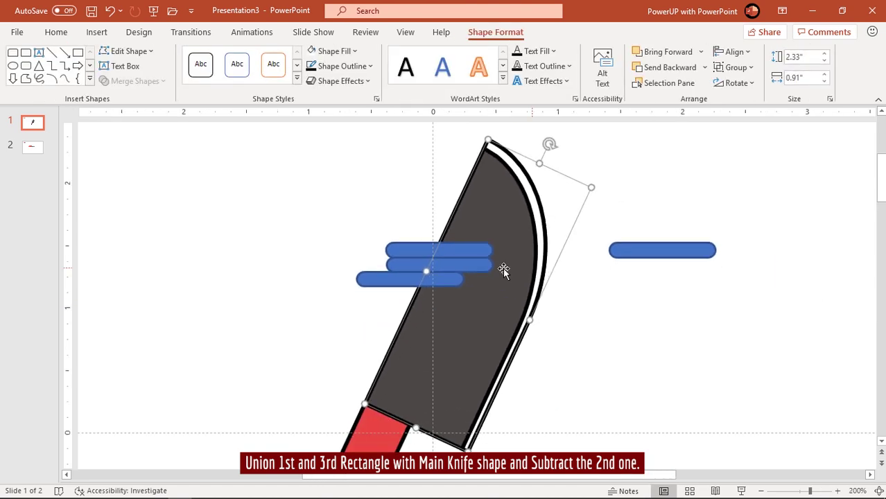
left_click(413, 253, "shift")
left_click(390, 283, "shift")
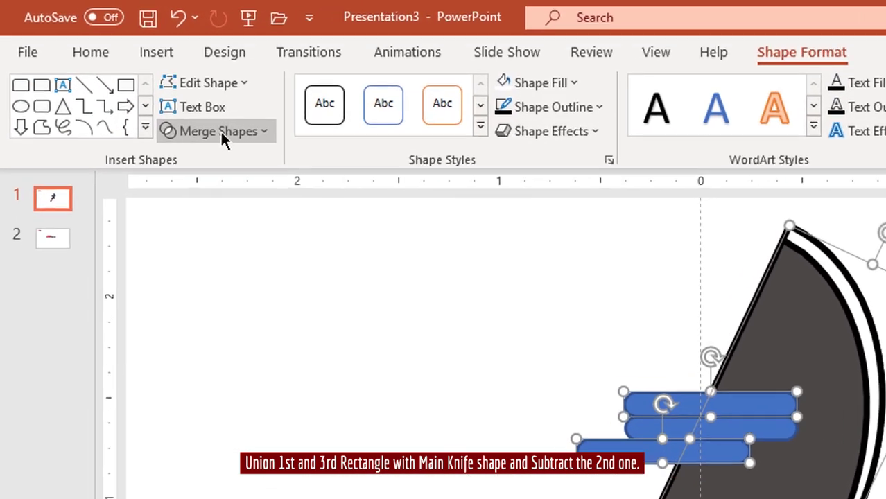
left_click(136, 81)
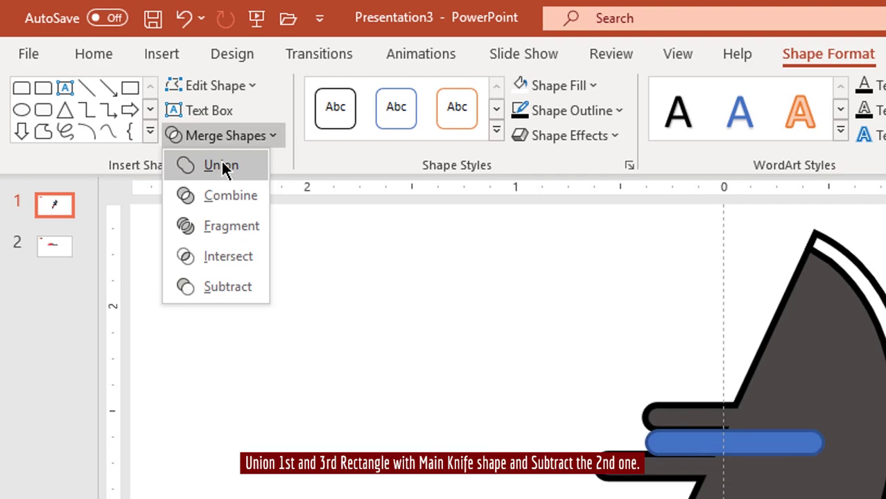
left_click(223, 168)
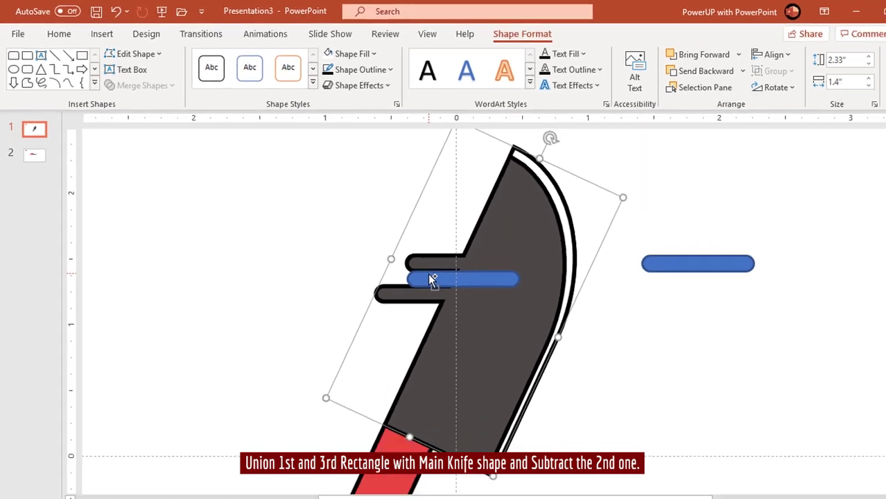
Subtract the middle bar from the blade to cut a slot notch
left_click(431, 280, "shift")
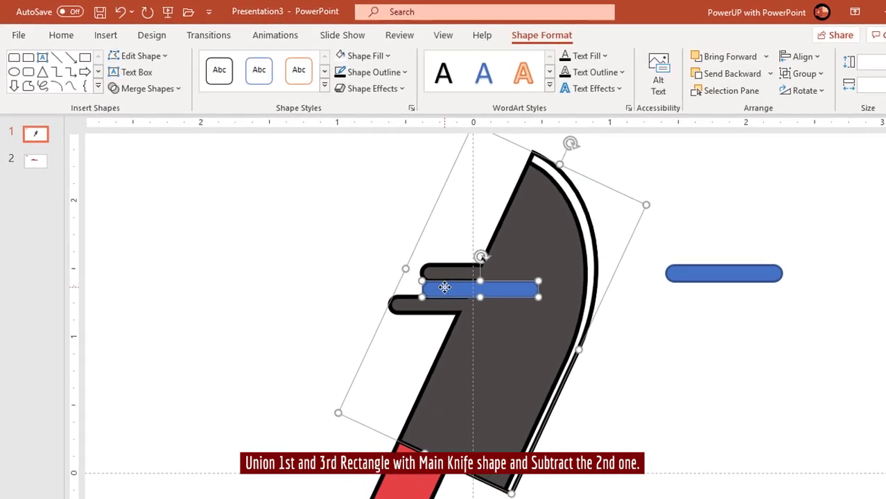
left_click(136, 85)
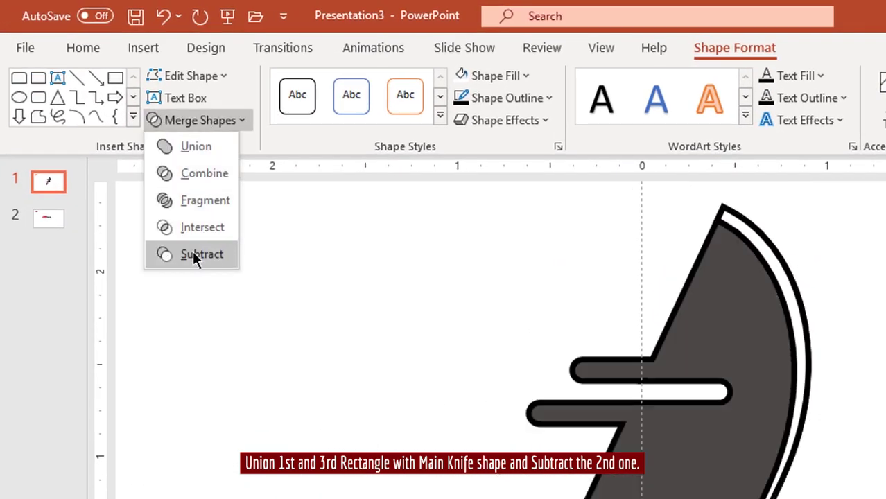
left_click(194, 254)
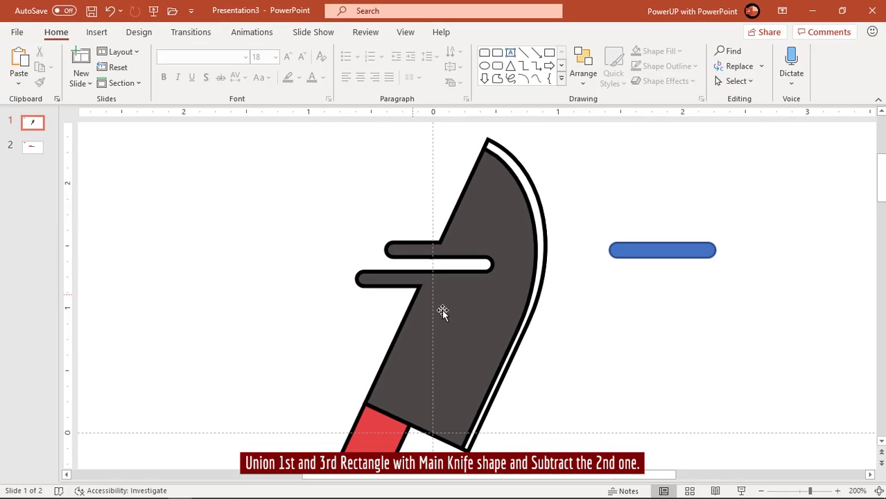
left_click(441, 310)
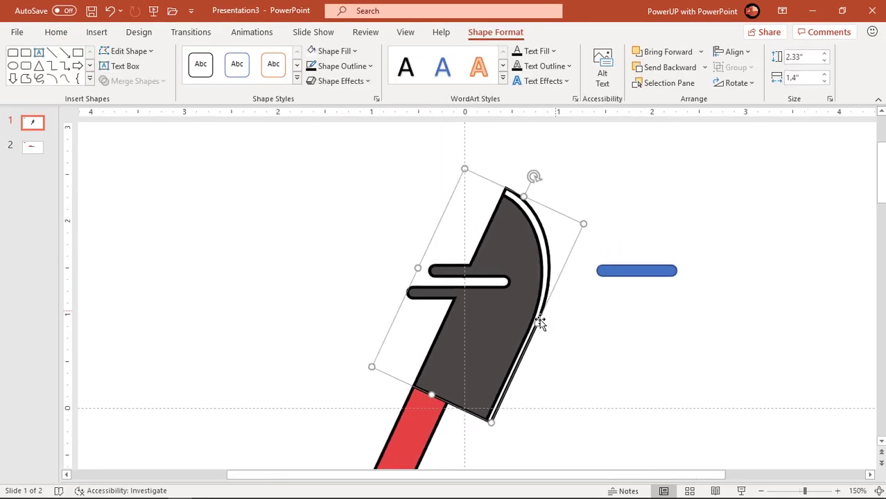
Round the red handle's corners and resize it to 1.36" × 0.32"
scroll(458, 322, "down", 2)
scroll(467, 338, "down", 2)
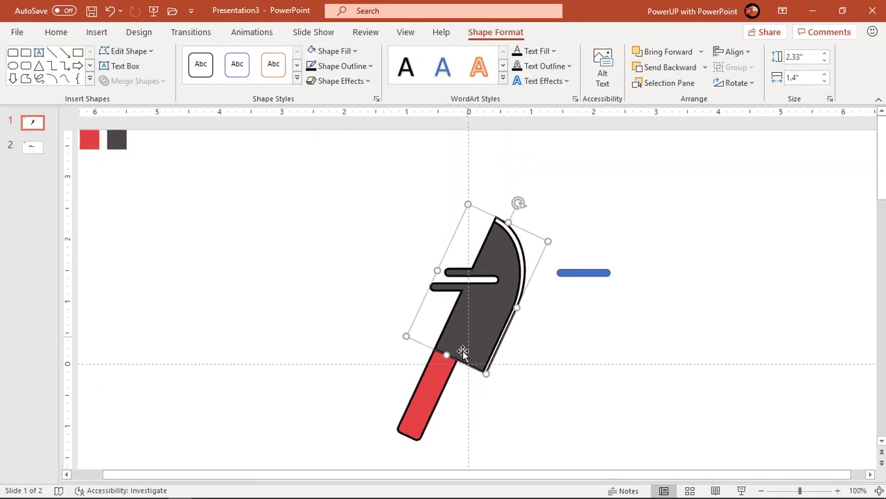
left_click(414, 432)
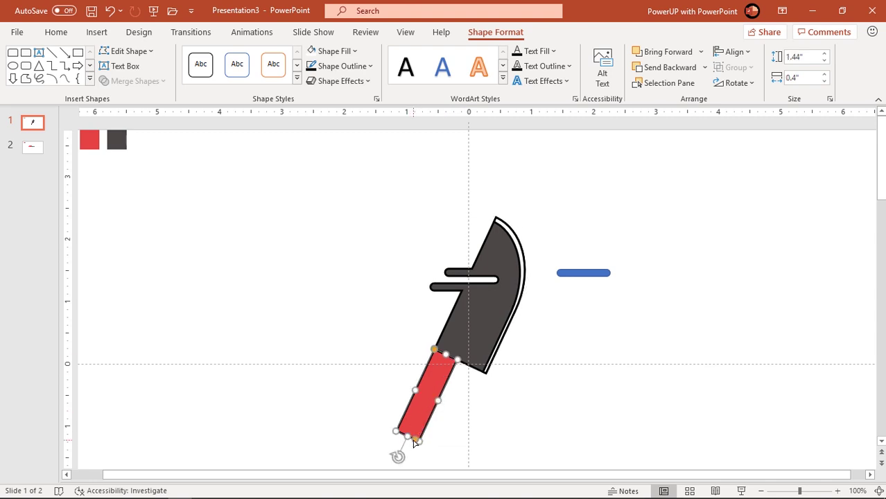
mouse_move(414, 441)
left_mouse_down()
mouse_move(398, 453)
mouse_move(413, 430)
left_mouse_up()
scroll(521, 340, "up", 5, "ctrl")
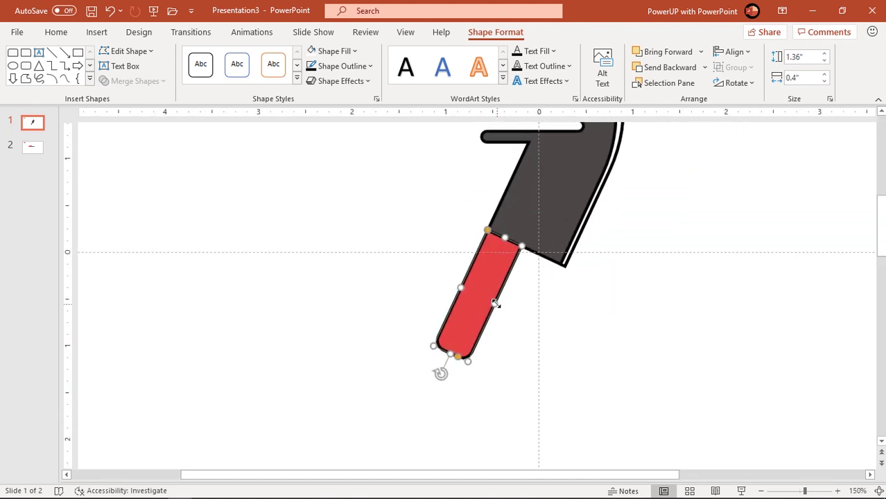
left_click_drag(496, 303, 490, 299)
scroll(490, 300, "up", 1, "ctrl")
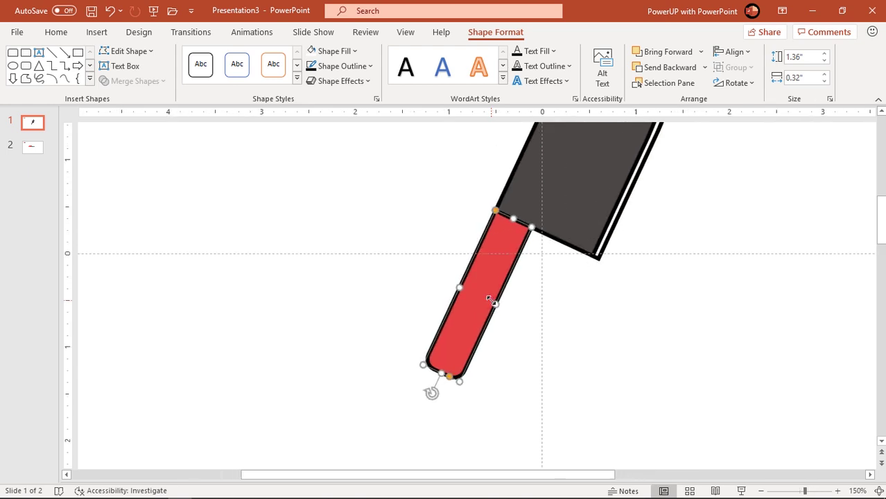
scroll(490, 299, "down", 3, "ctrl")
left_click(639, 176)
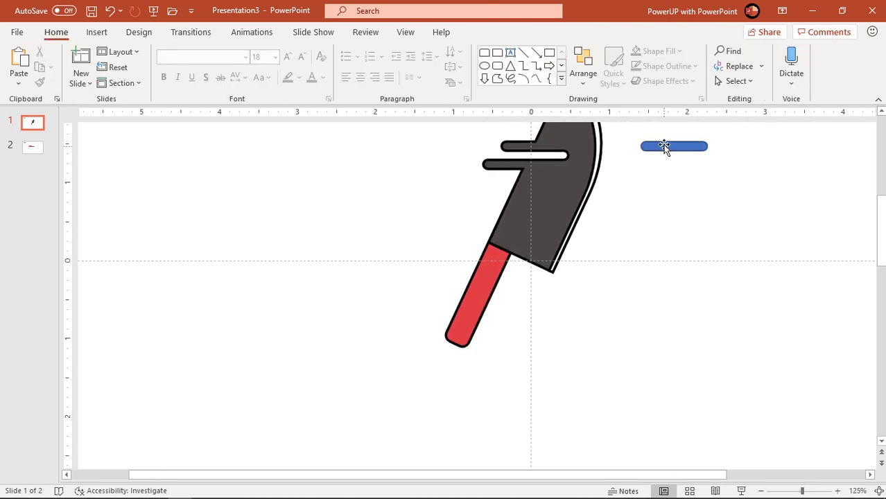
Move the spare blue bar onto the red handle and shorten it from the left
left_click_drag(665, 145, 443, 283)
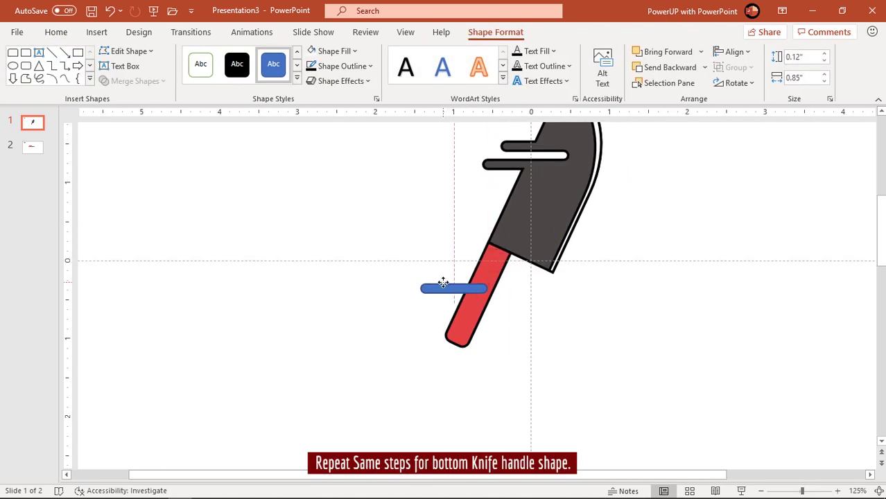
scroll(444, 286, "up", 5, "ctrl")
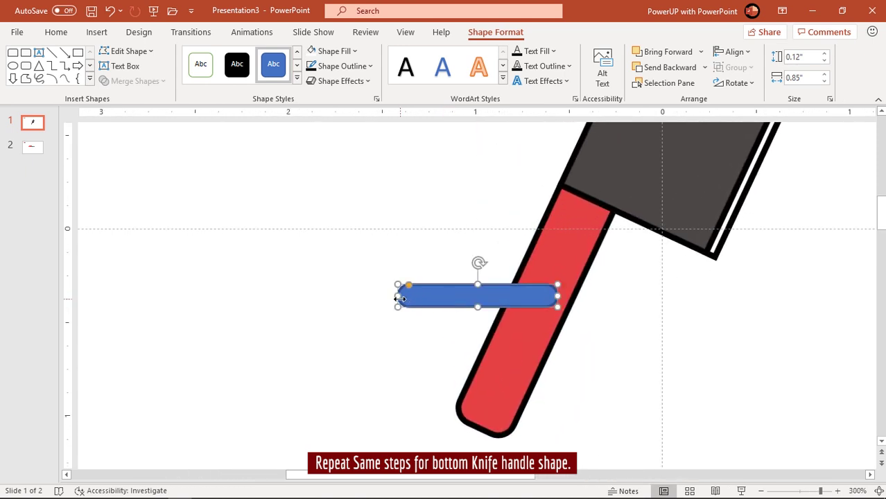
left_click_drag(399, 298, 430, 297)
left_click(457, 318)
Duplicate the bar into a stack of three across the handle
left_click(465, 298)
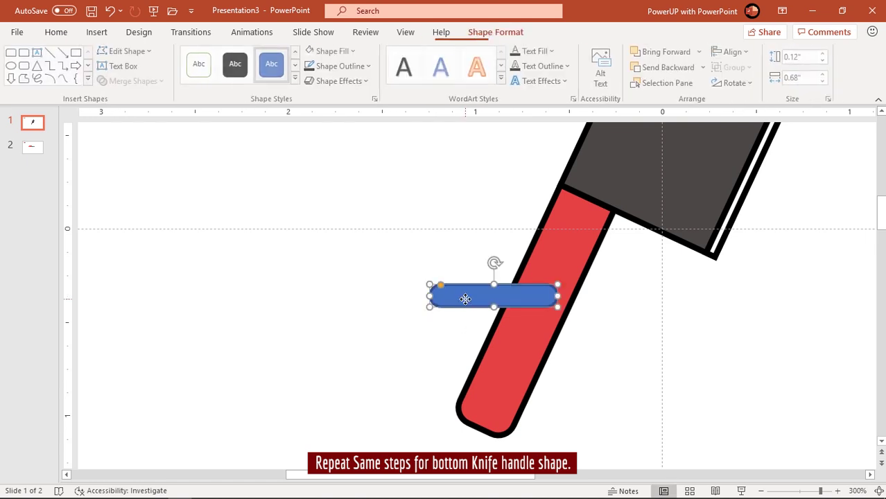
key("ctrl+d")
left_click_drag(500, 325, 442, 319)
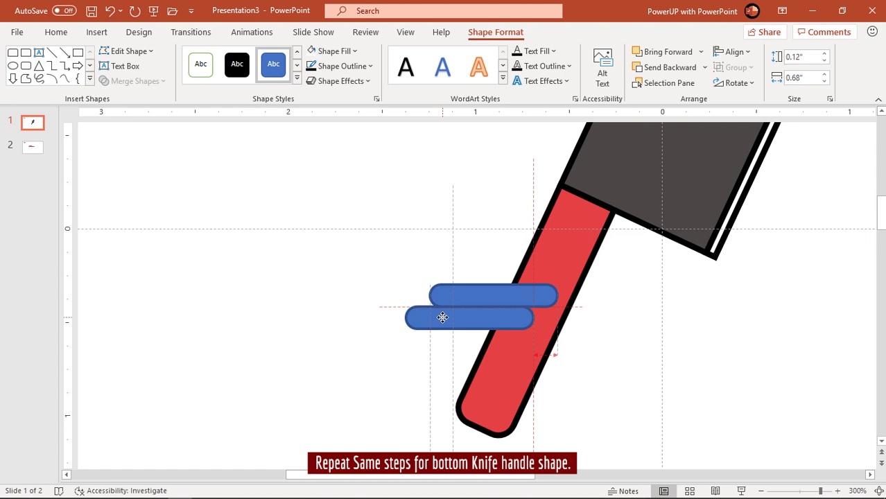
left_click_drag(445, 317, 445, 317)
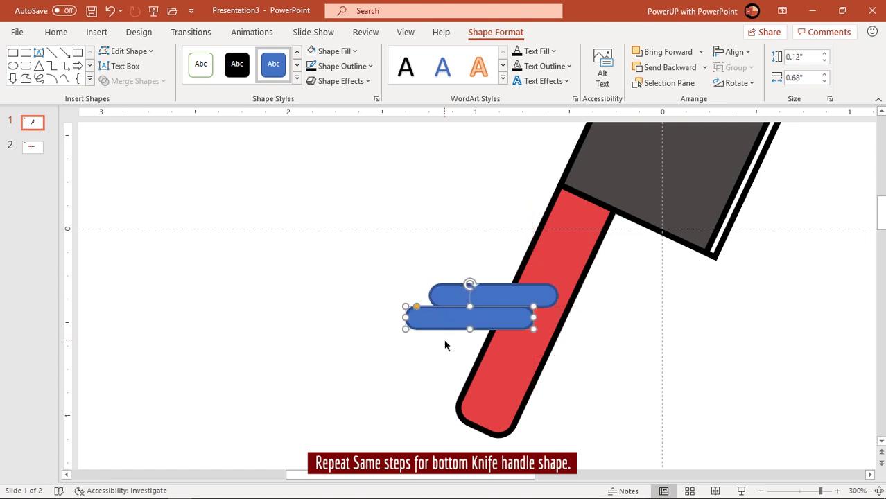
key("ctrl+d")
left_click(419, 377)
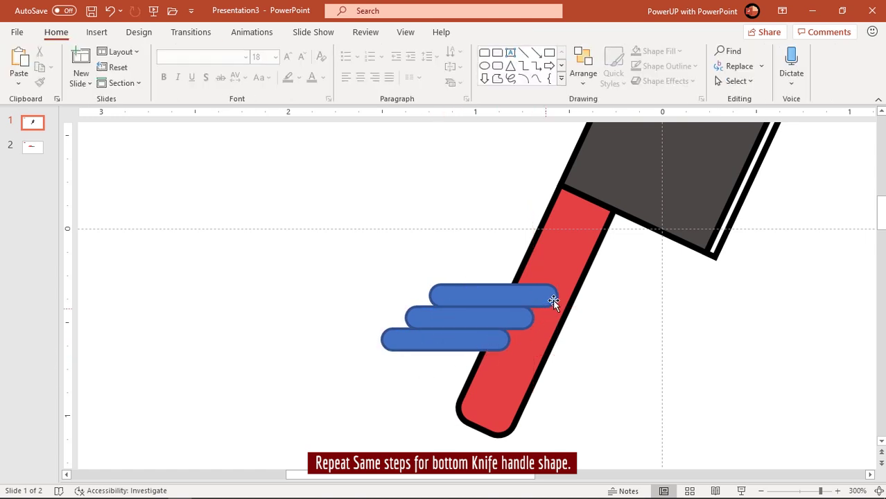
Union the handle with the outer bars and subtract the middle bar to notch it
left_click(556, 270)
left_click(467, 298)
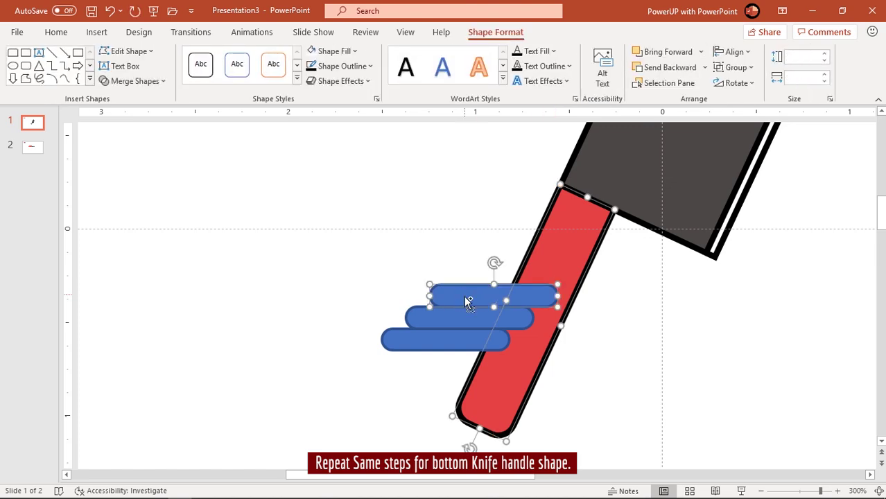
left_click(444, 342, "shift")
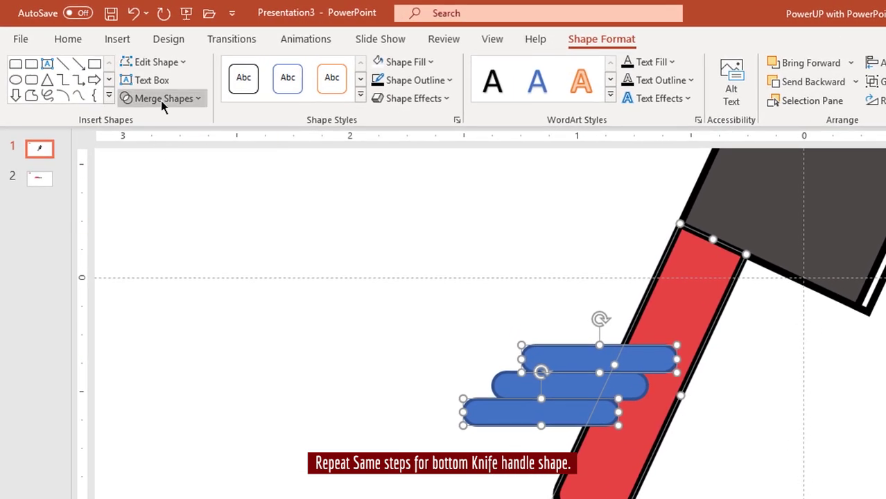
left_click(164, 98)
left_click(161, 119)
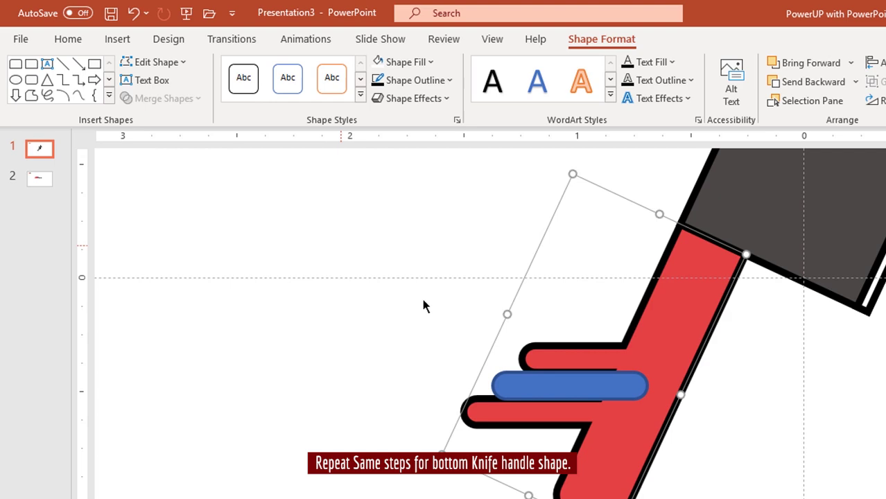
left_click(547, 391)
left_click(183, 102)
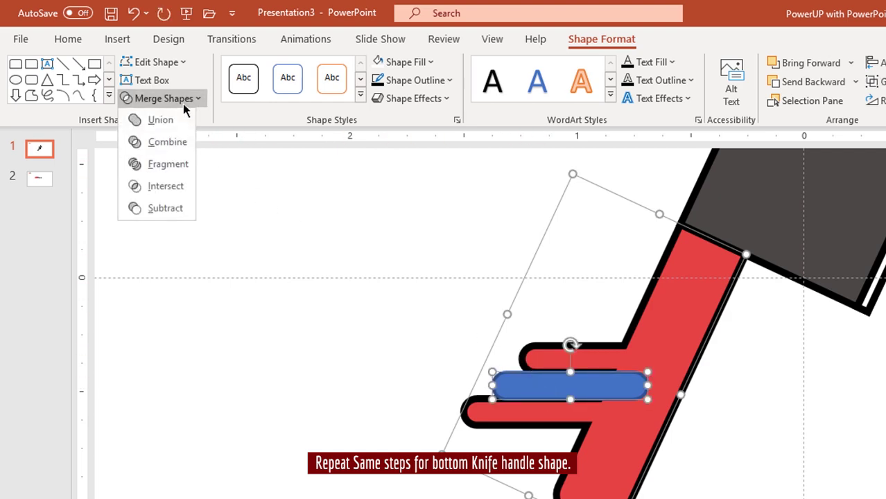
left_click(170, 208)
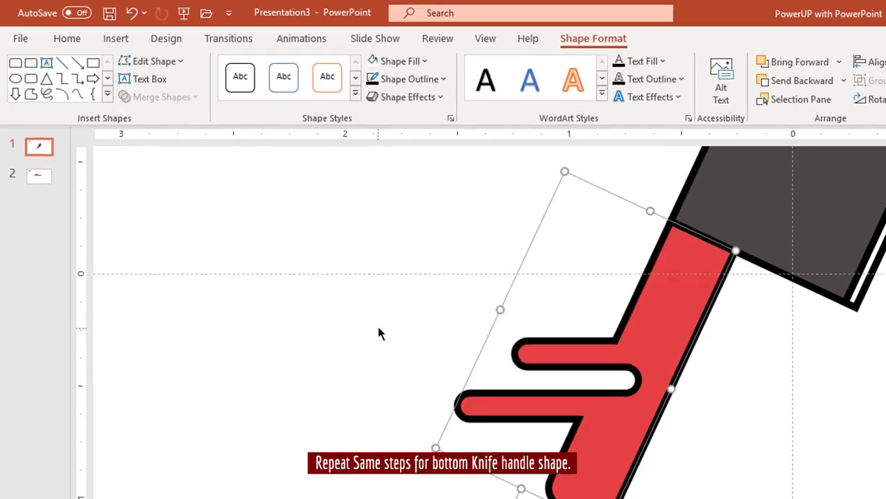
Reselect the notched red handle and dark blade to check both
left_click(386, 303)
left_click(559, 278)
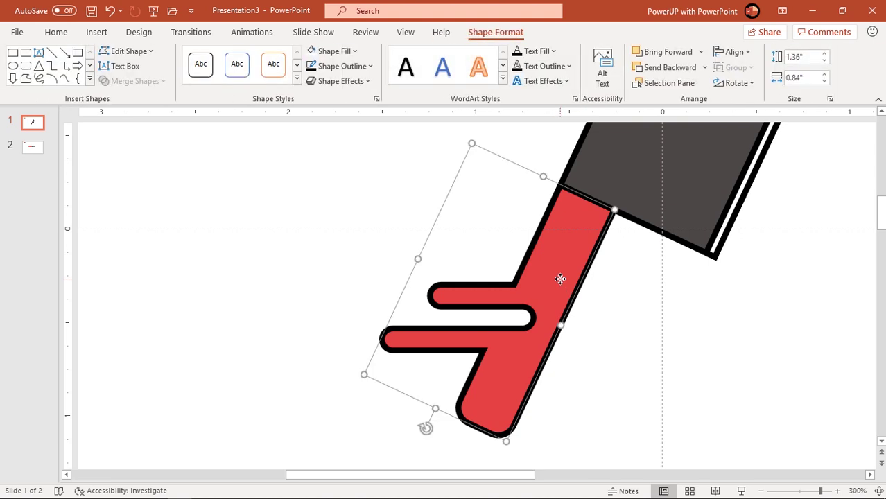
scroll(560, 279, "down", 5, "ctrl")
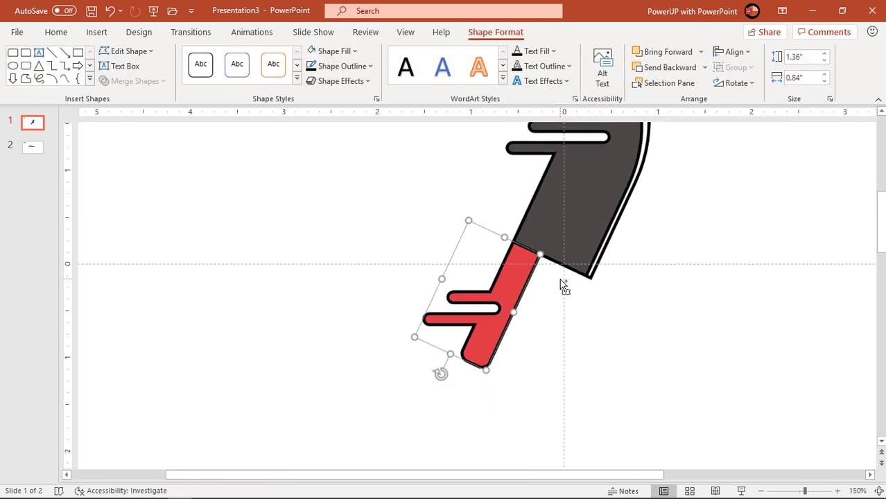
scroll(560, 279, "down", 5, "ctrl")
left_click(637, 262)
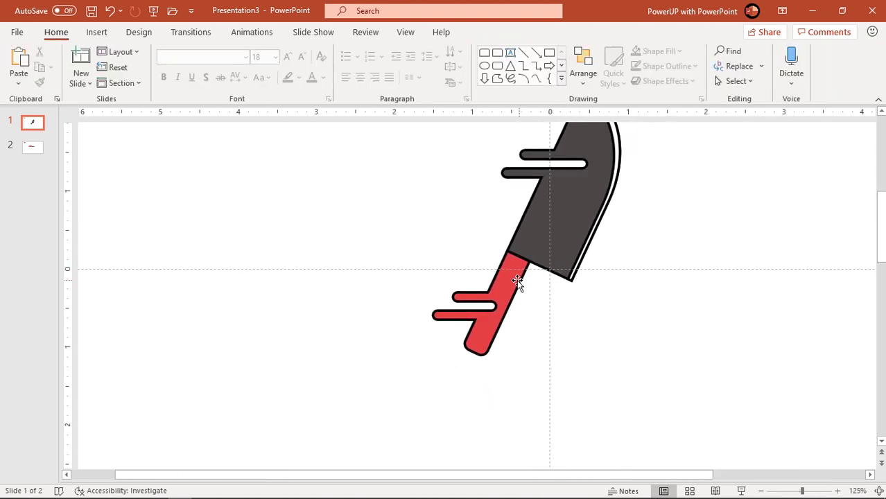
left_click(518, 283)
scroll(520, 286, "down", 2, "ctrl")
left_click(645, 267)
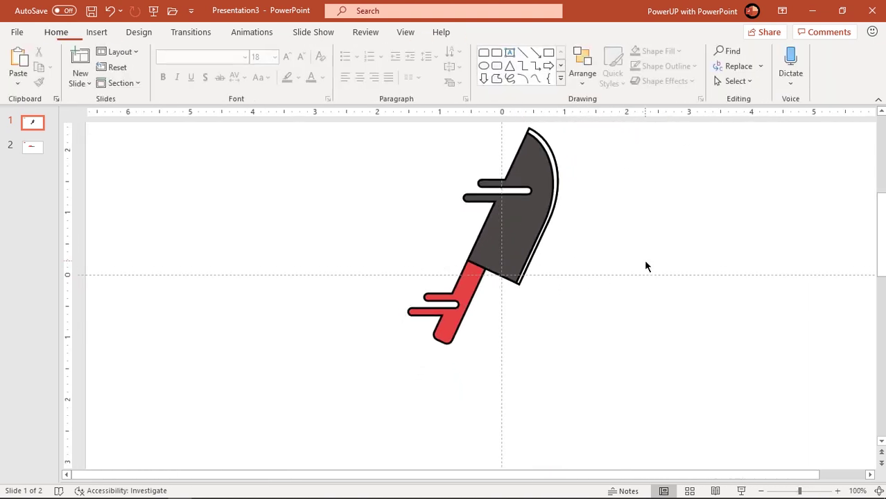
left_click(531, 233)
Duplicate the blade and handle together and move the knife copy down-right
left_click(479, 291, "shift")
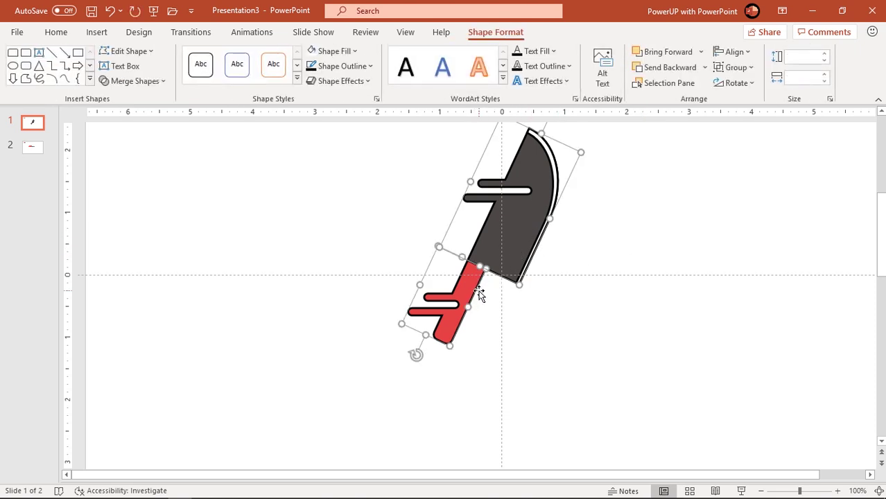
key("ctrl+d")
left_click_drag(482, 295, 623, 320)
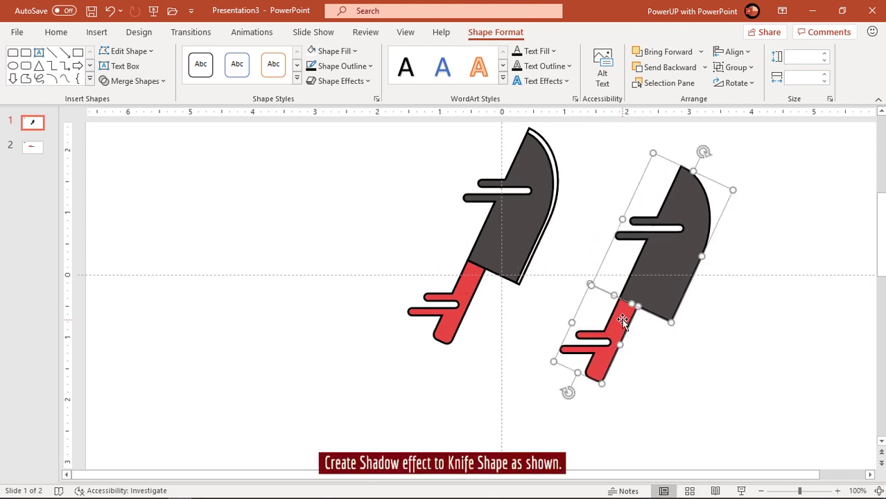
left_click(575, 202)
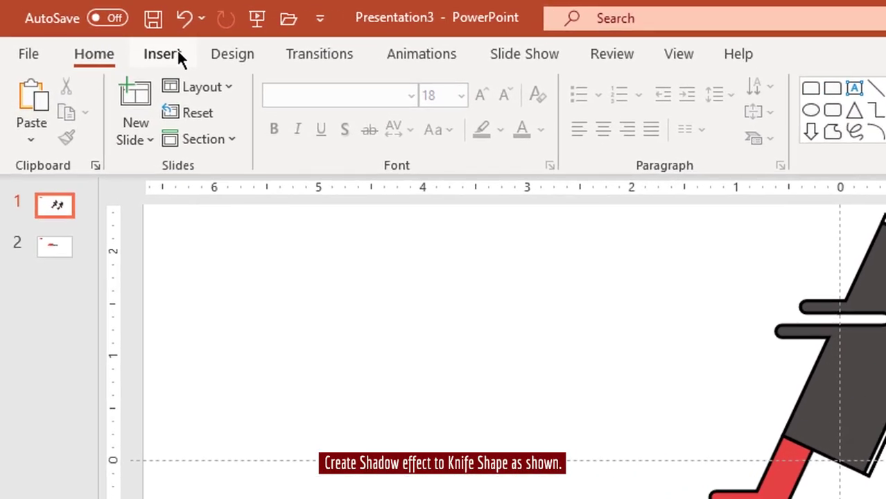
Draw a rectangle on the slide's left, flip it horizontally and rotate it 25°
left_click(176, 50)
left_click(346, 136)
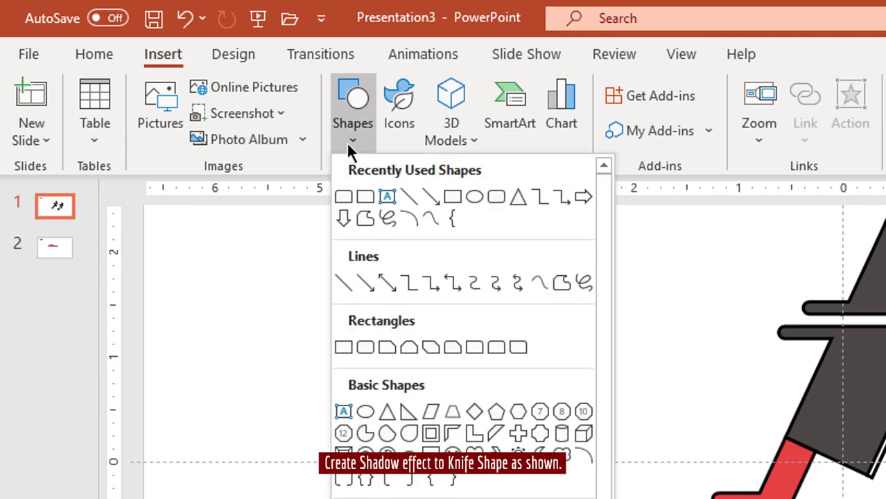
left_click(344, 347)
left_click_drag(181, 190, 245, 330)
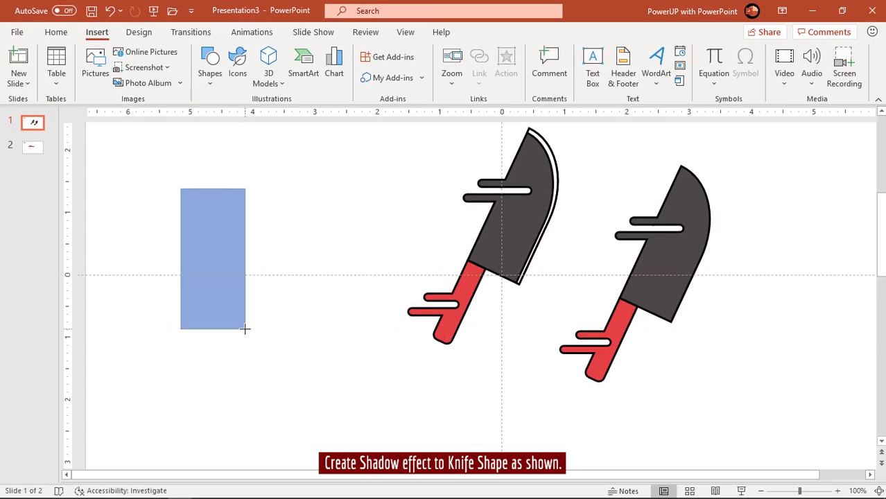
left_click(738, 85)
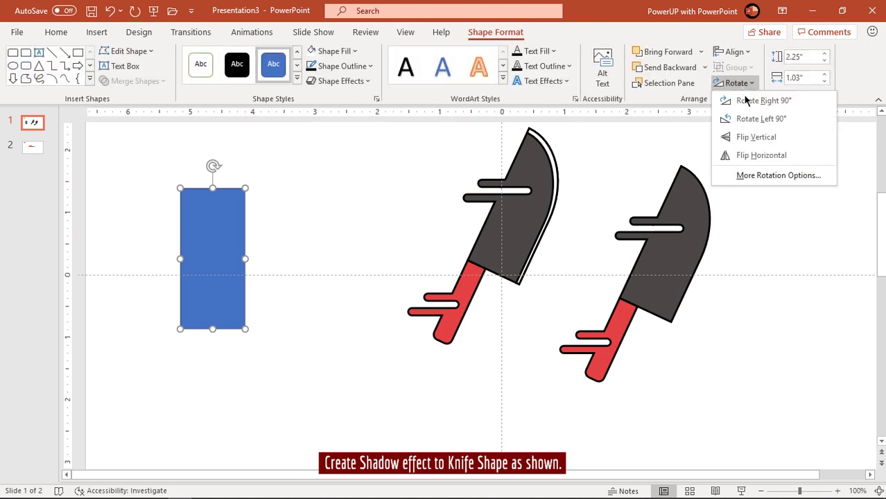
left_click(756, 155)
left_click(824, 79)
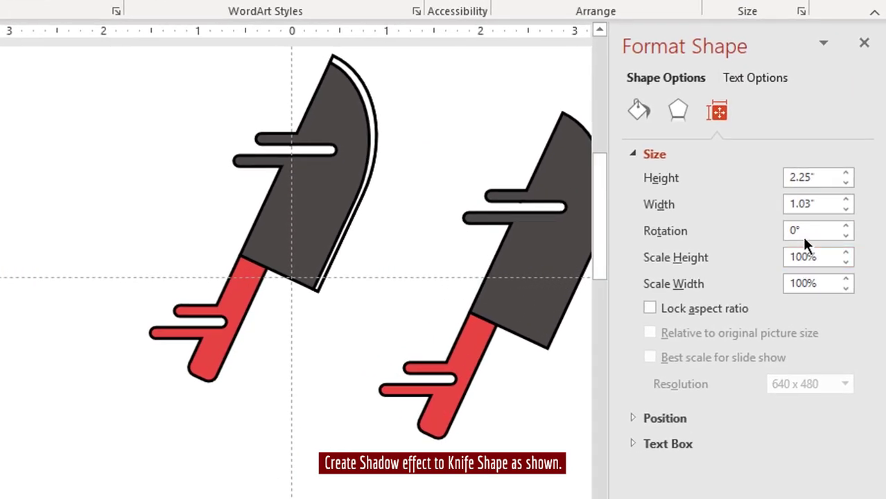
double_click(805, 231)
type("25")
key("Return")
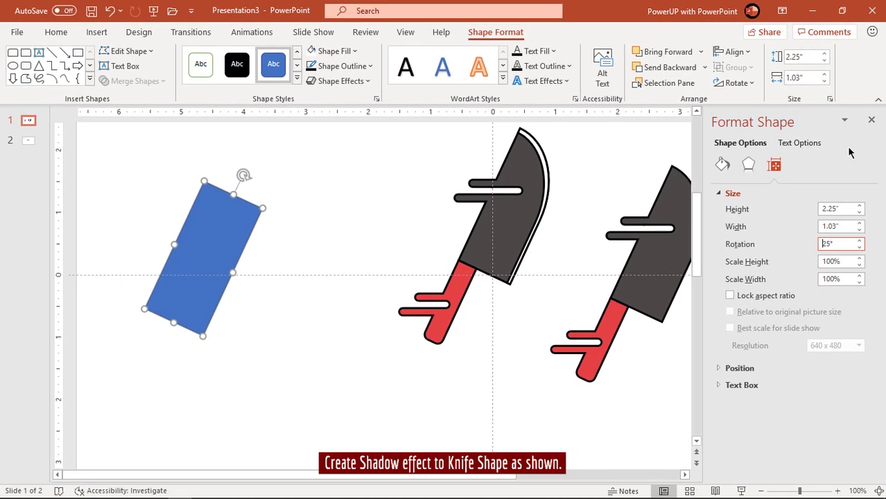
left_click(872, 122)
Move the tilted rectangle over the copied blade and set its fill transparency to 42%
left_click_drag(220, 237, 654, 195)
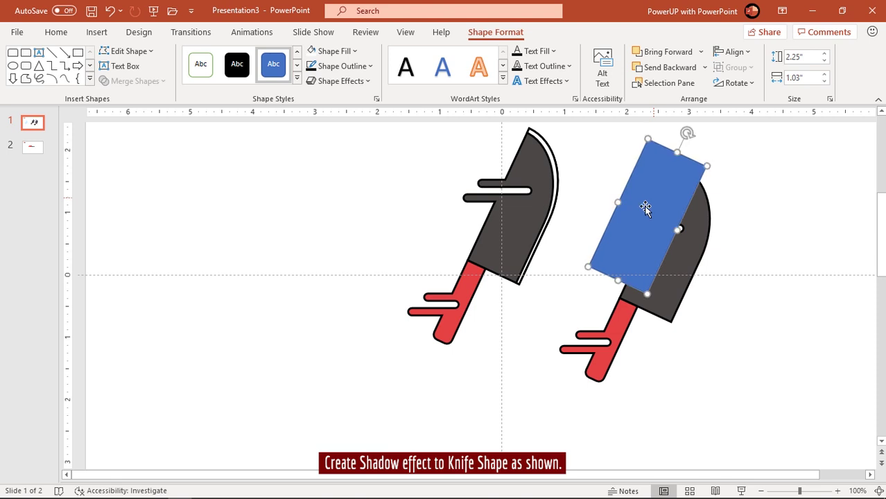
right_click(644, 214)
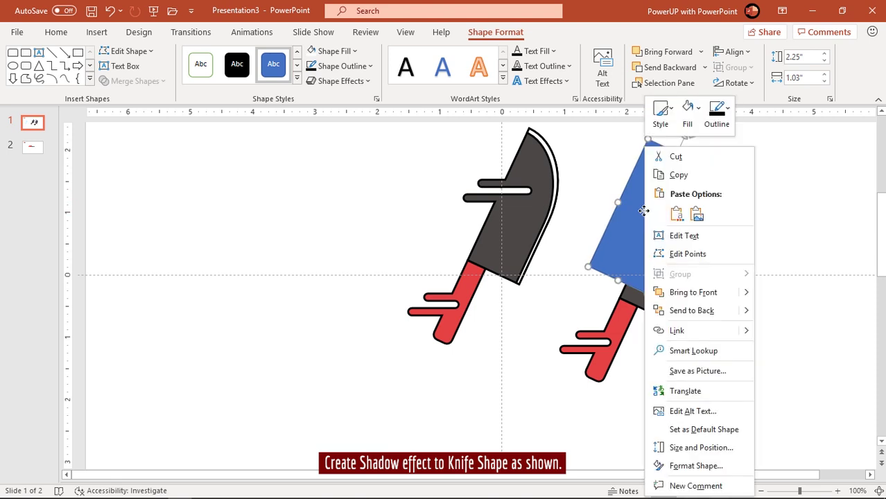
left_click(679, 466)
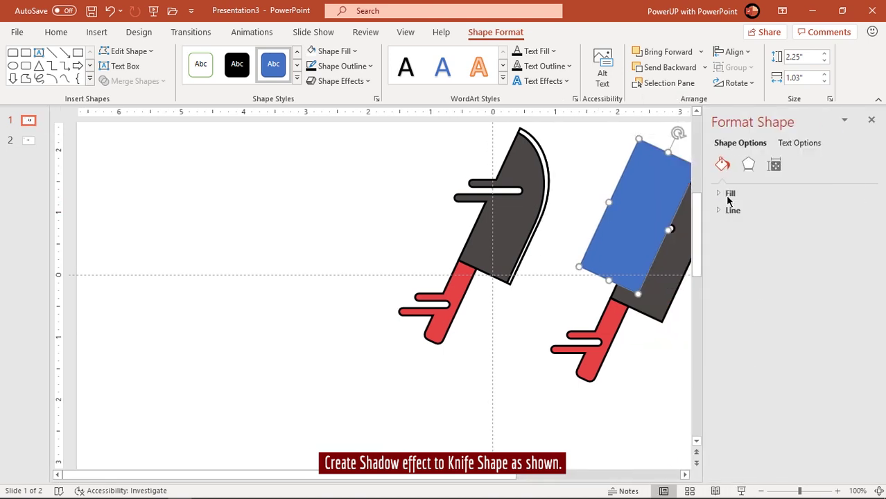
left_click(729, 195)
left_click_drag(779, 327, 787, 327)
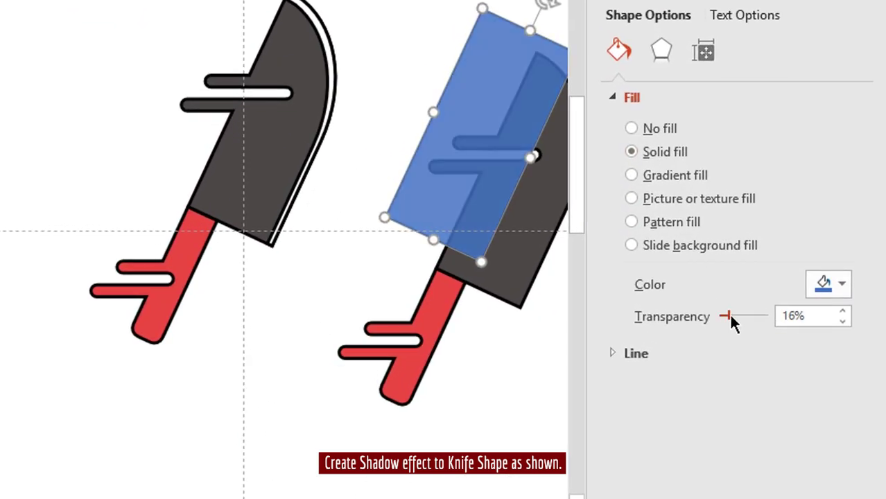
left_click_drag(730, 315, 742, 317)
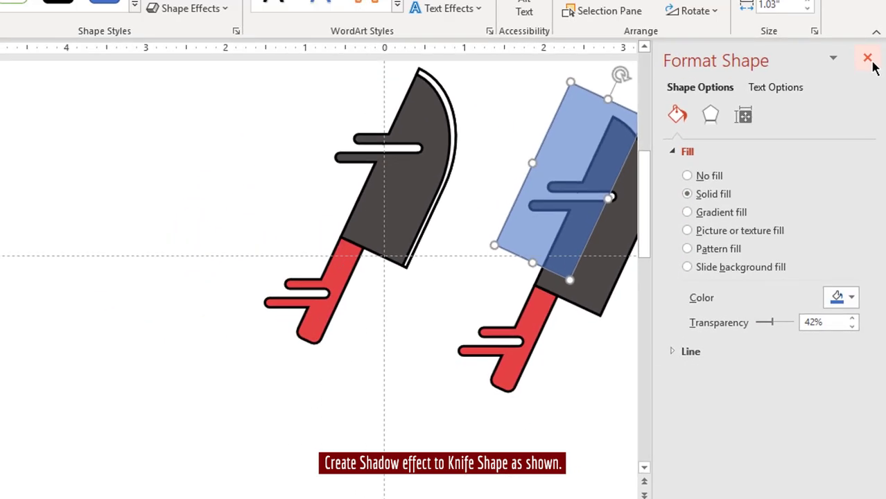
Shift the blue rectangle over the knife copy's edge and lengthen it downward
left_click(865, 55)
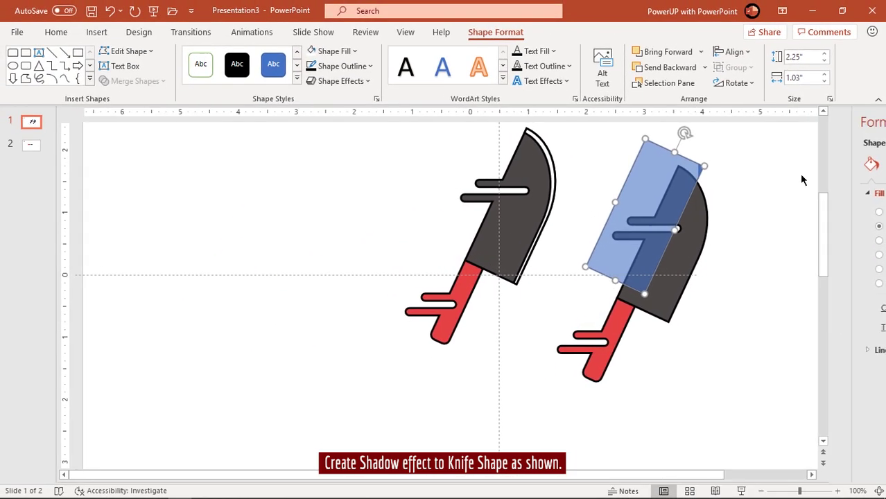
left_click_drag(664, 201, 659, 193)
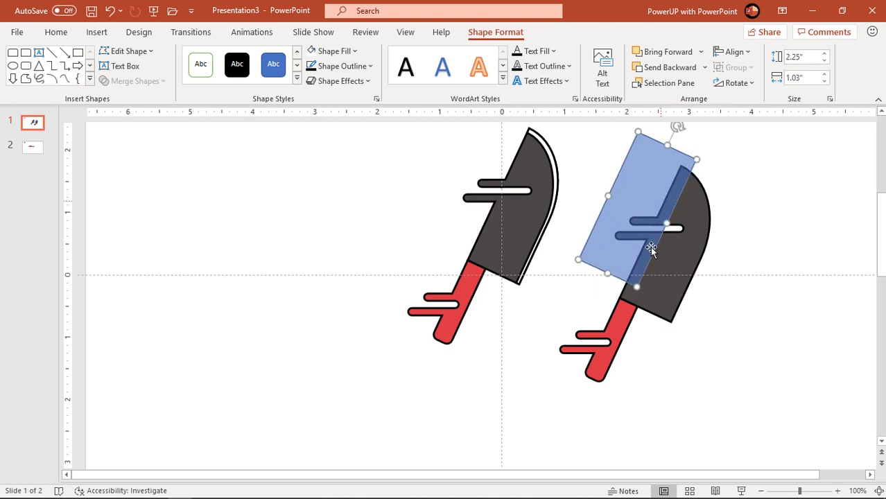
left_click_drag(609, 274, 603, 300)
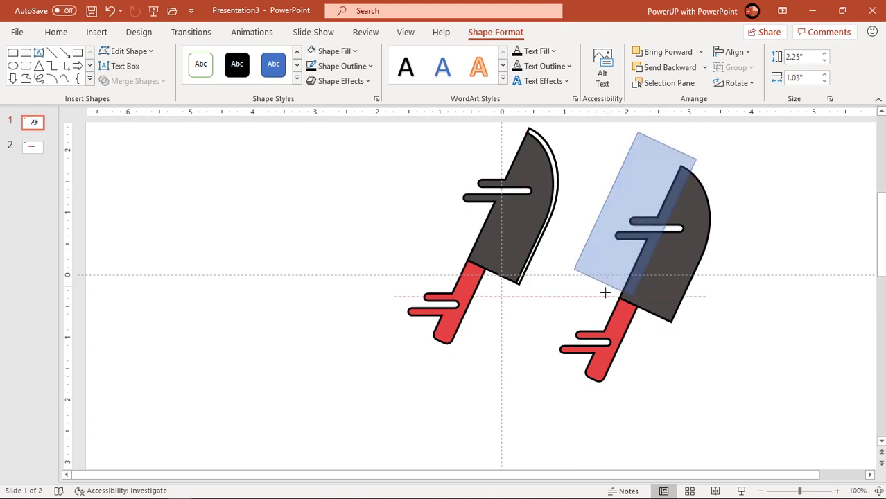
left_click(768, 225)
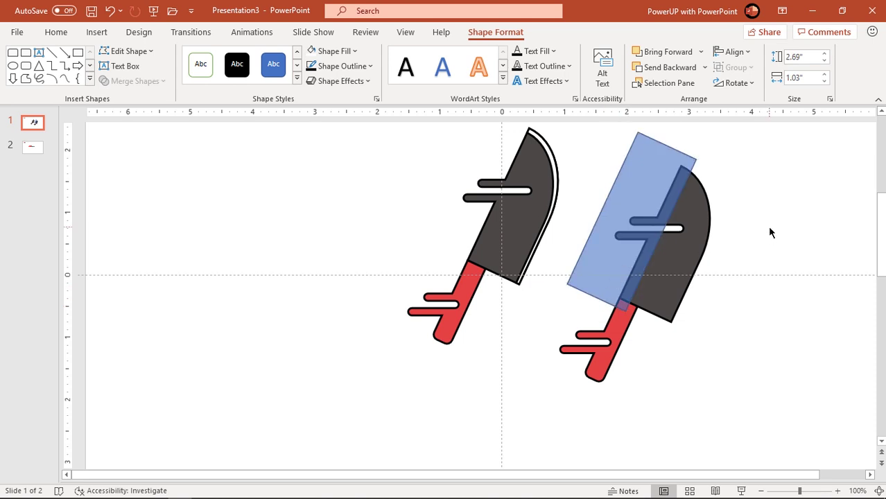
Place a second blue rectangle lower over the copied knife's handle
left_click(655, 174)
left_click_drag(655, 174, 603, 305)
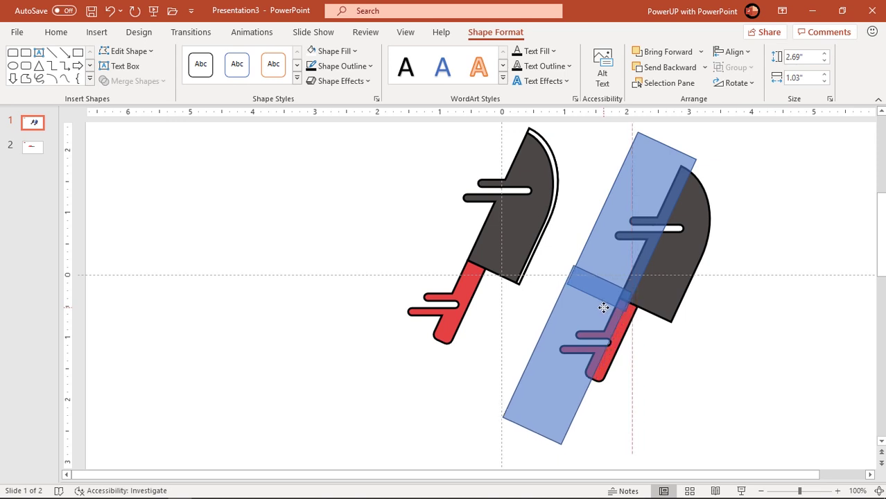
left_click_drag(602, 307, 610, 295)
left_click(716, 325)
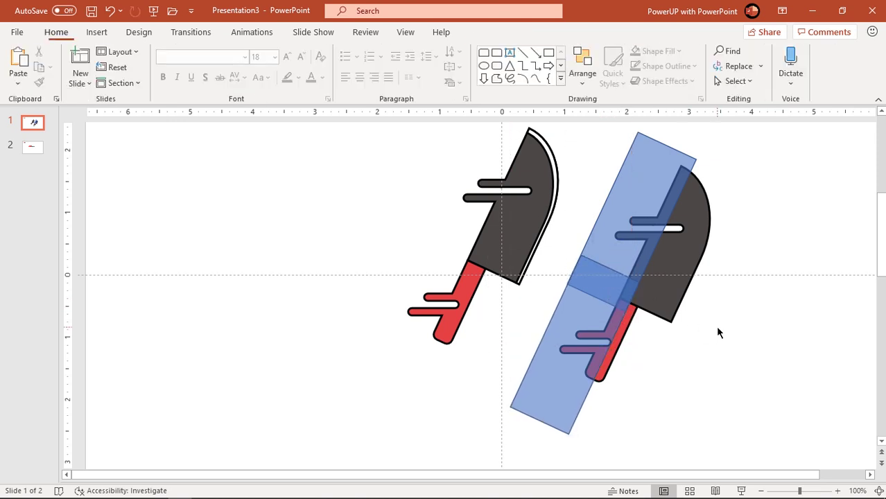
left_click(693, 244)
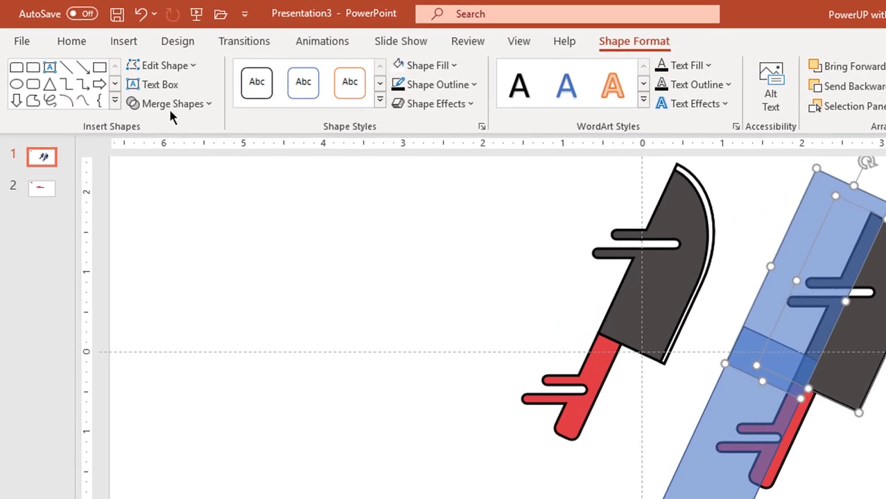
left_click(165, 101)
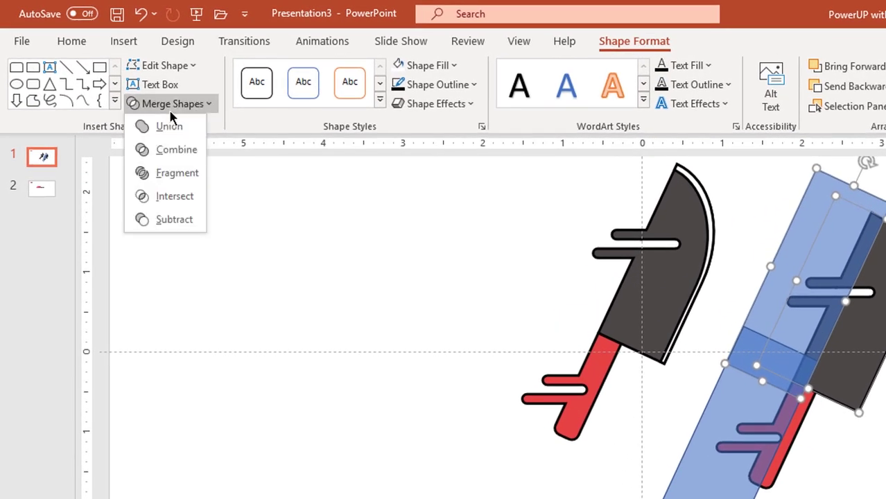
Intersect the blade and handle copies with their rectangles, then select both resulting strips
left_click(155, 197)
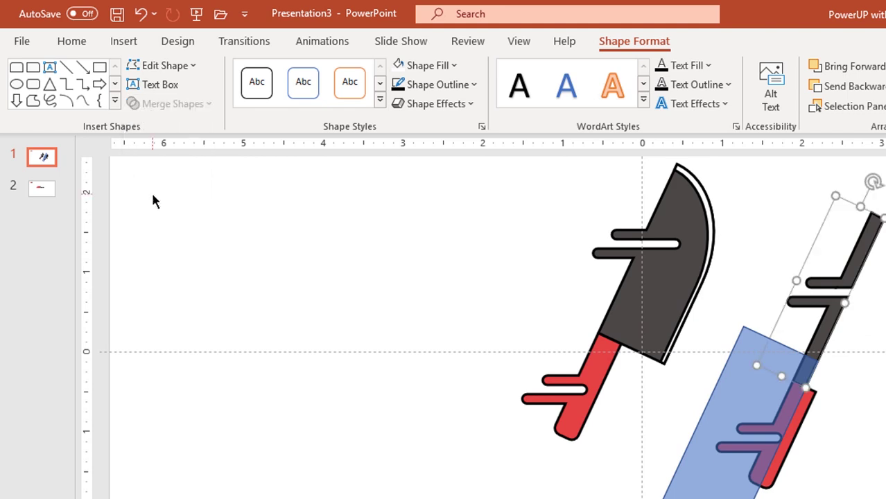
left_click(844, 394)
left_click(810, 401)
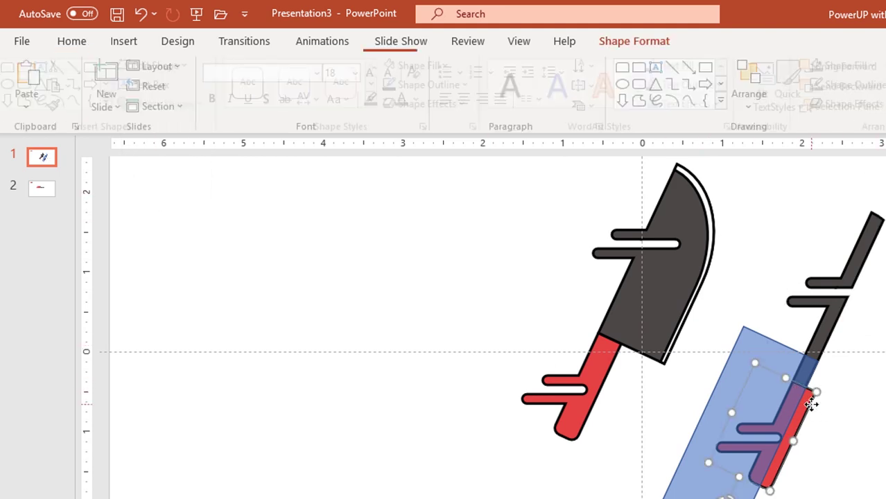
left_click(752, 361, "shift")
left_click(180, 110)
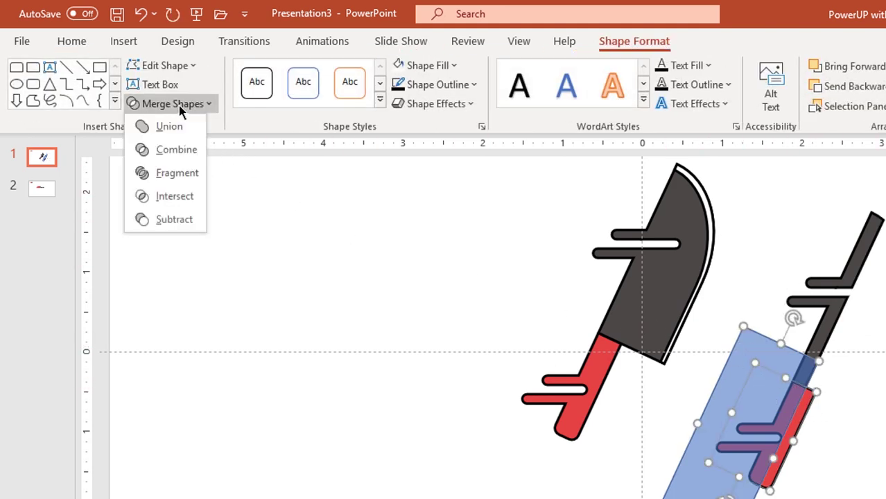
left_click(162, 195)
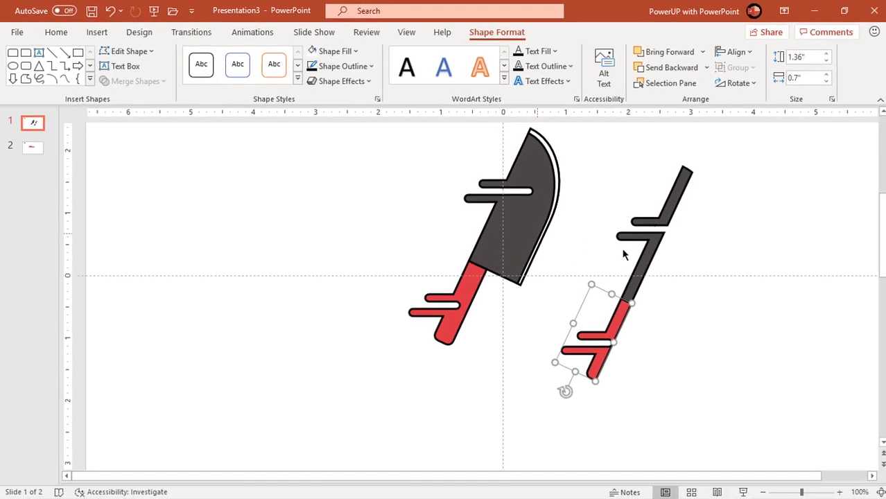
left_click(670, 198, "shift")
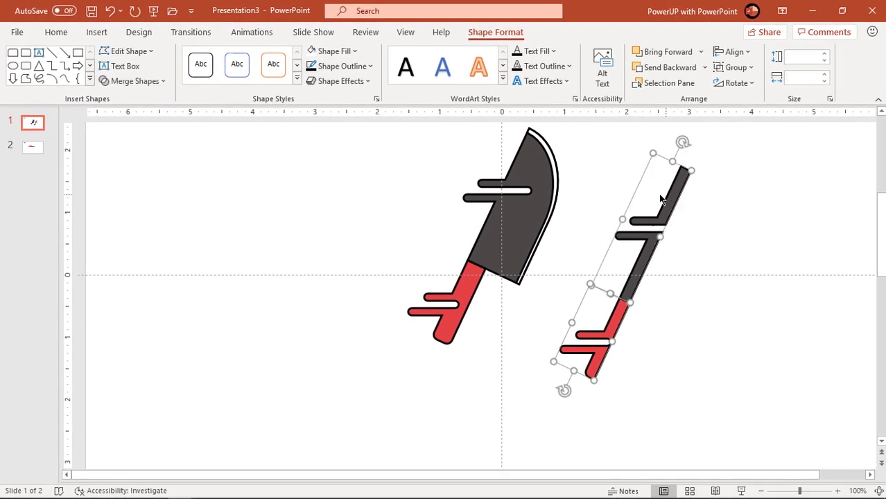
Fill both strips black at 42% transparency and lay them over the original knife's back edge
left_click(341, 52)
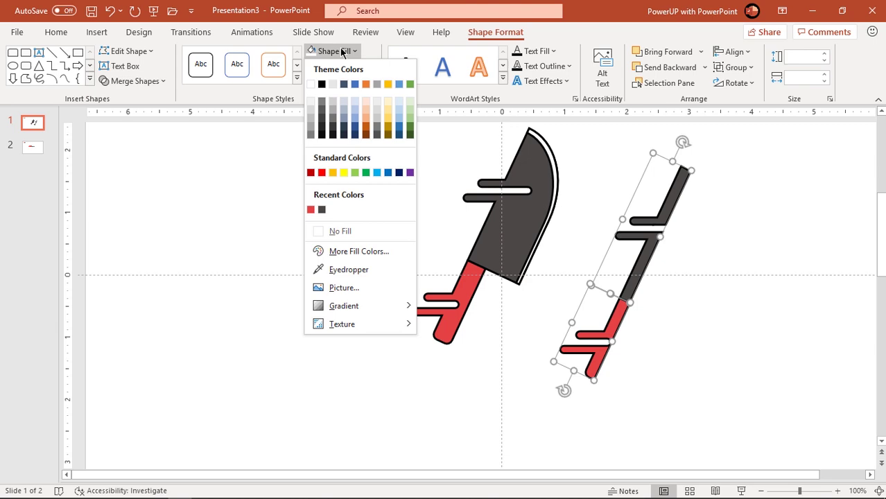
left_click(323, 84)
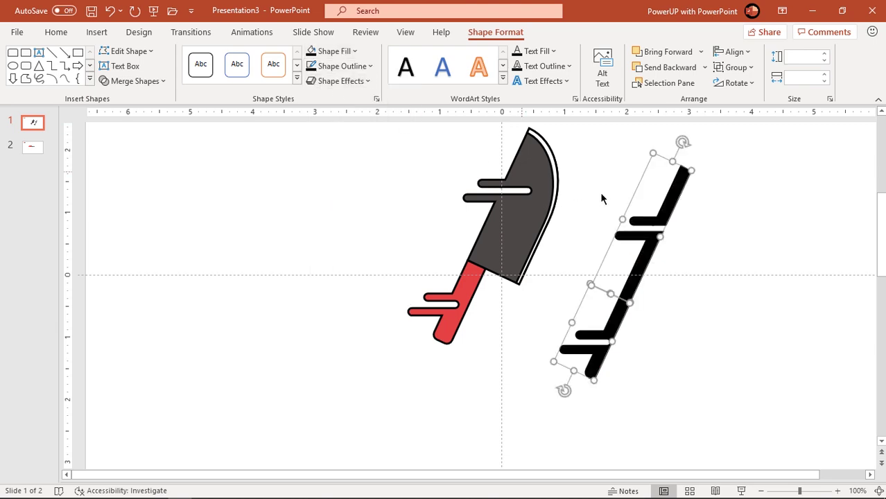
right_click(645, 262)
left_click(688, 230)
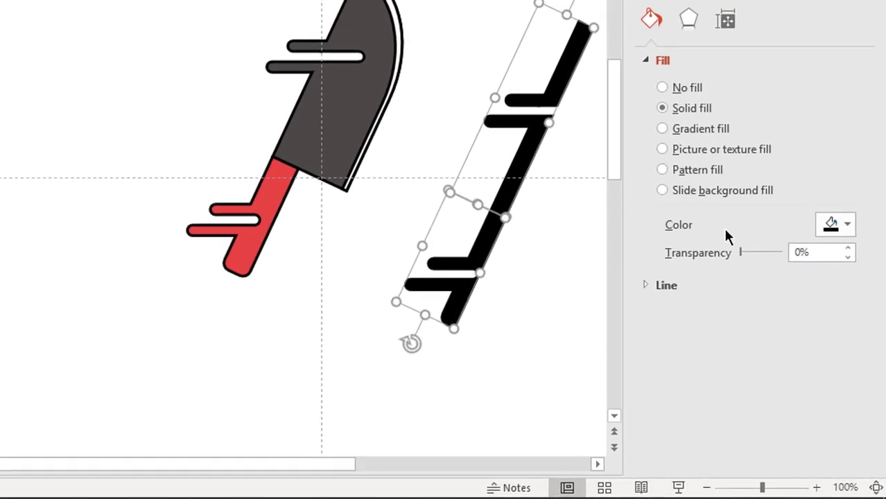
left_click_drag(738, 252, 757, 252)
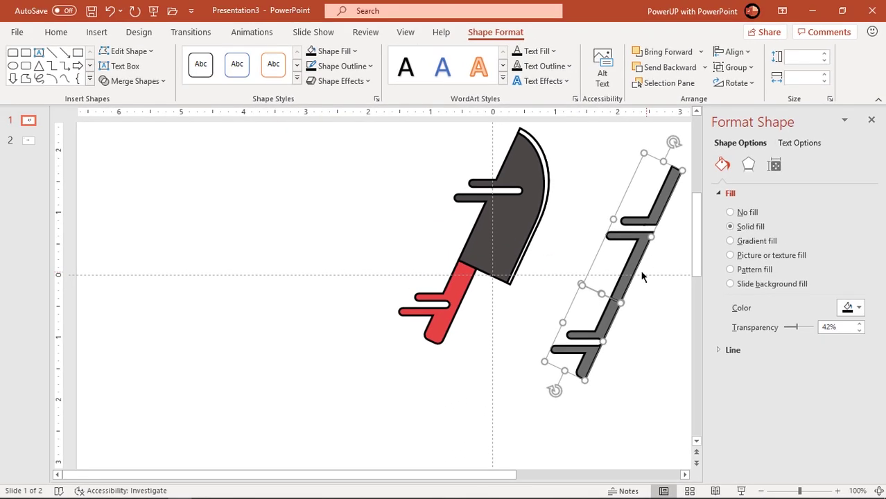
left_click_drag(632, 265, 483, 228)
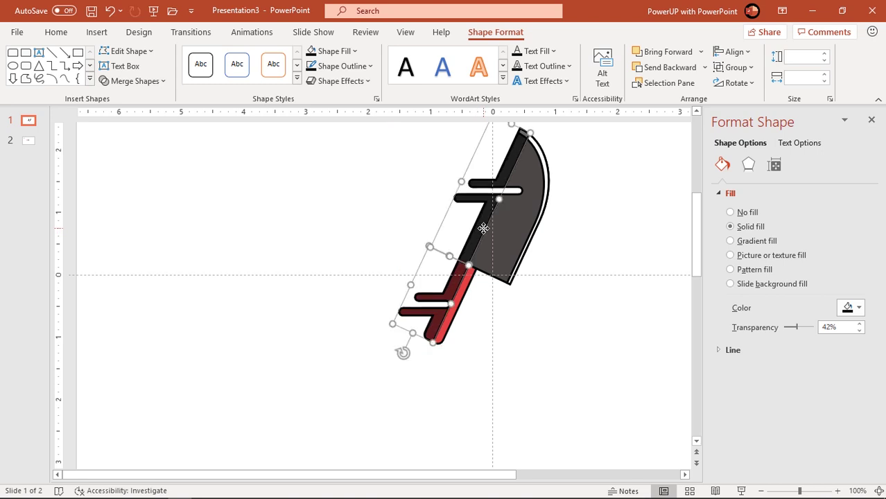
Set the shading overlay to No Outline, inspect the knife, then open Insert > Shapes
left_click(348, 66)
left_click(342, 244)
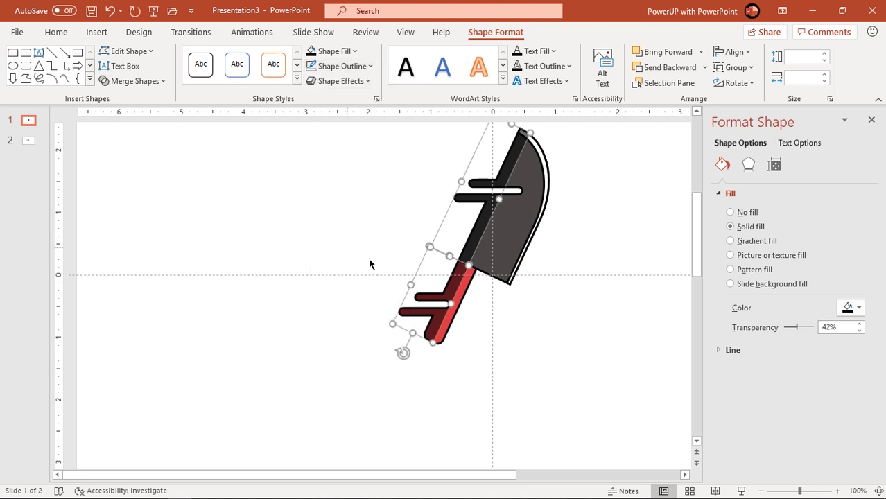
left_click(527, 320)
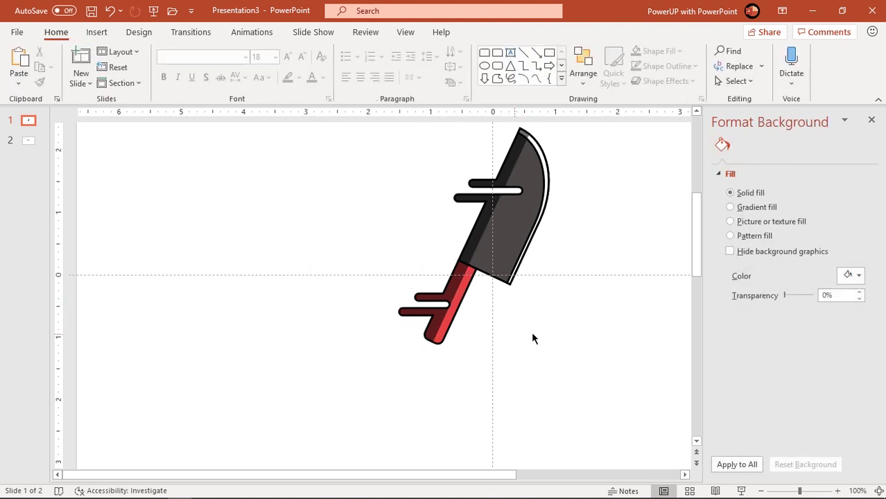
left_click(460, 277)
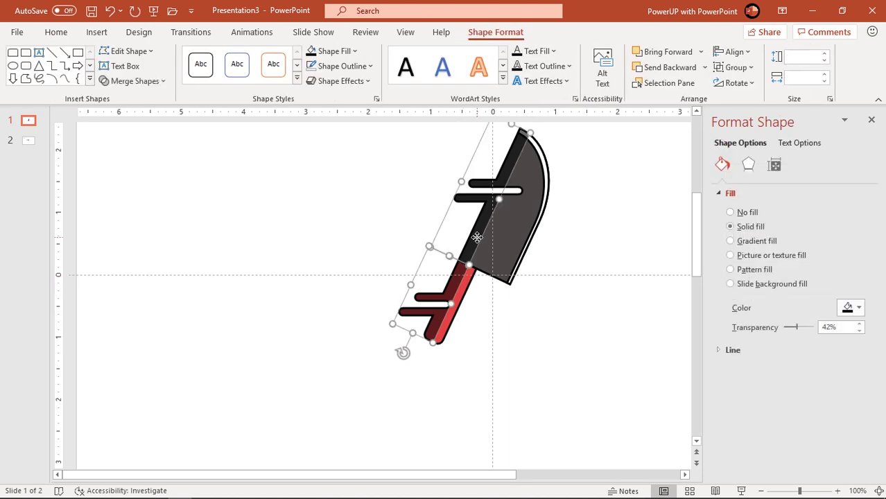
scroll(477, 237, "up", 5)
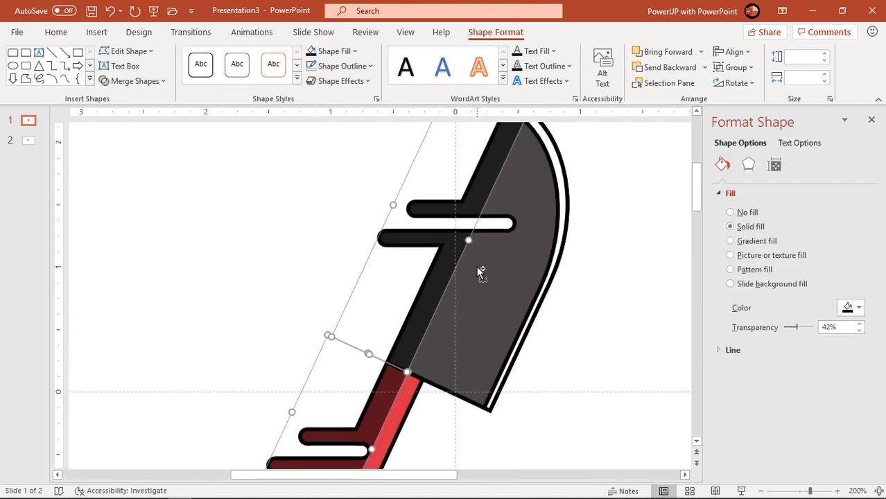
left_click(562, 358)
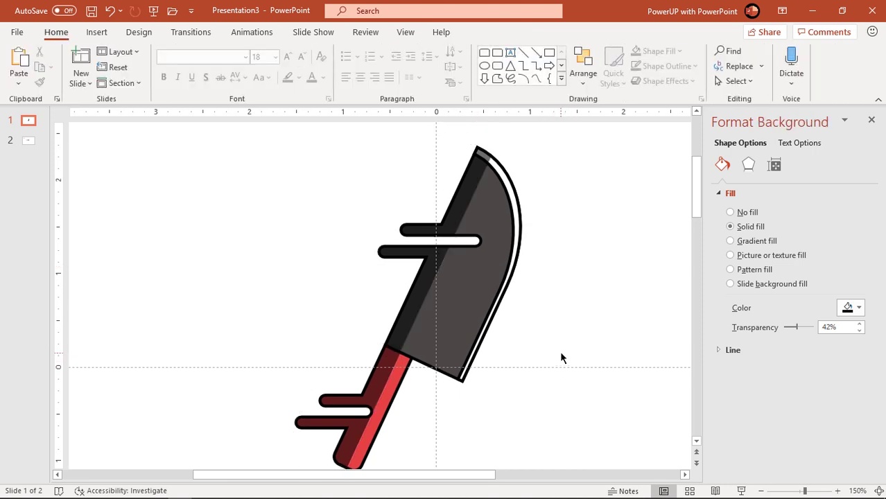
left_click(430, 292)
scroll(426, 292, "down", 2)
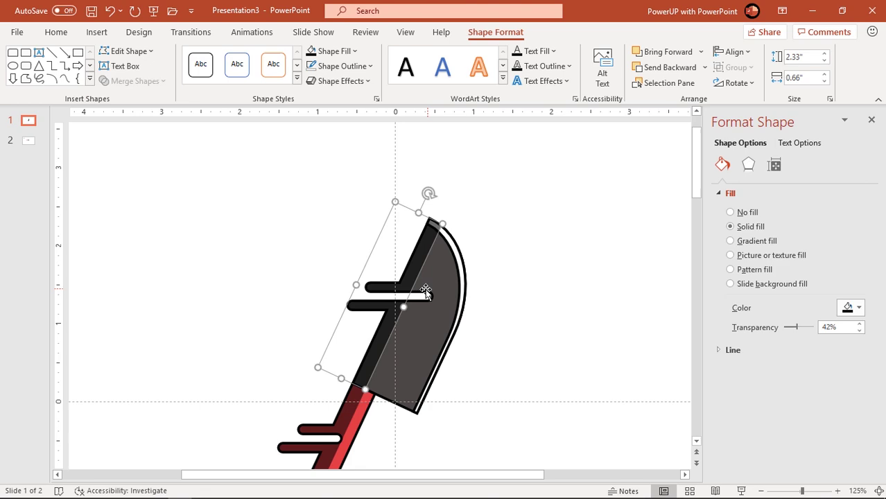
left_click(297, 304)
left_click(96, 32)
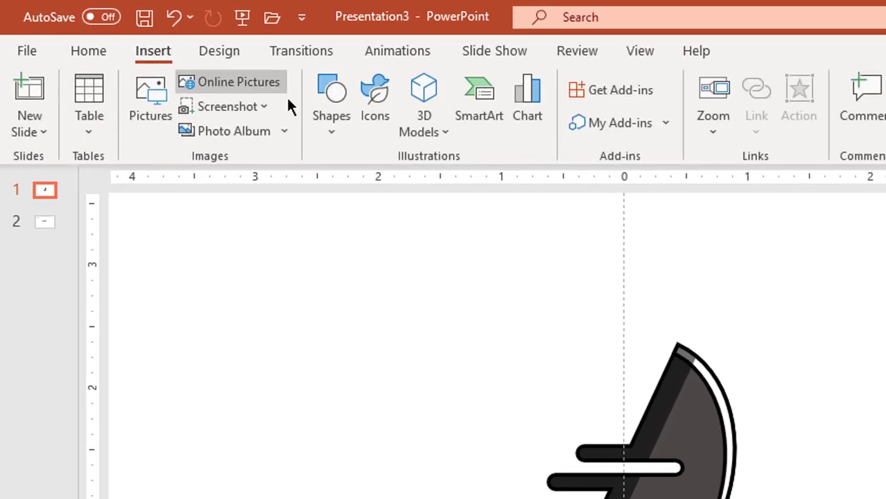
left_click(327, 129)
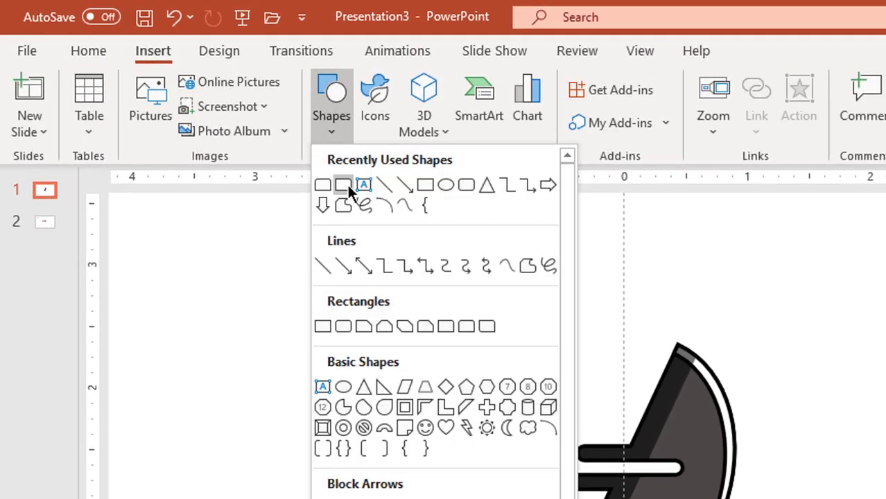
Draw a small circle left of the blade's upper band with a black 2¼ pt outline and dark grey fill
left_click(446, 185)
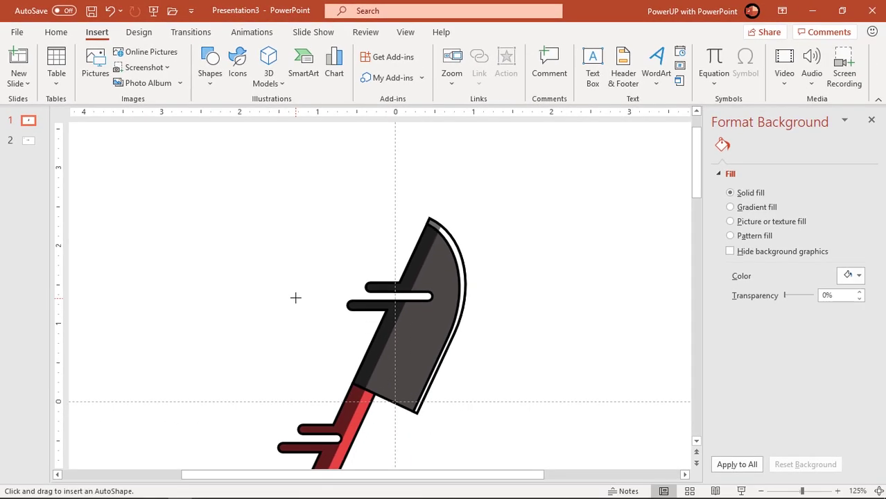
mouse_move(303, 305)
left_mouse_down()
mouse_move(323, 310)
mouse_move(312, 303)
left_mouse_up()
left_click(339, 67)
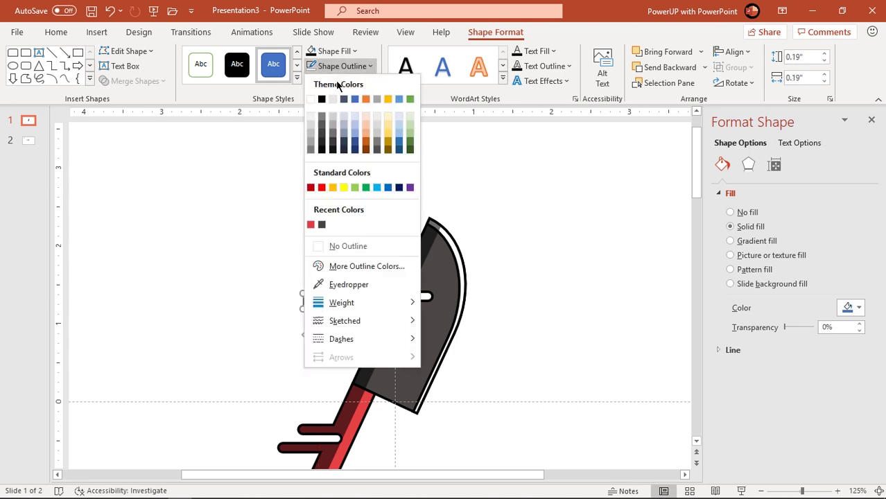
left_click(322, 100)
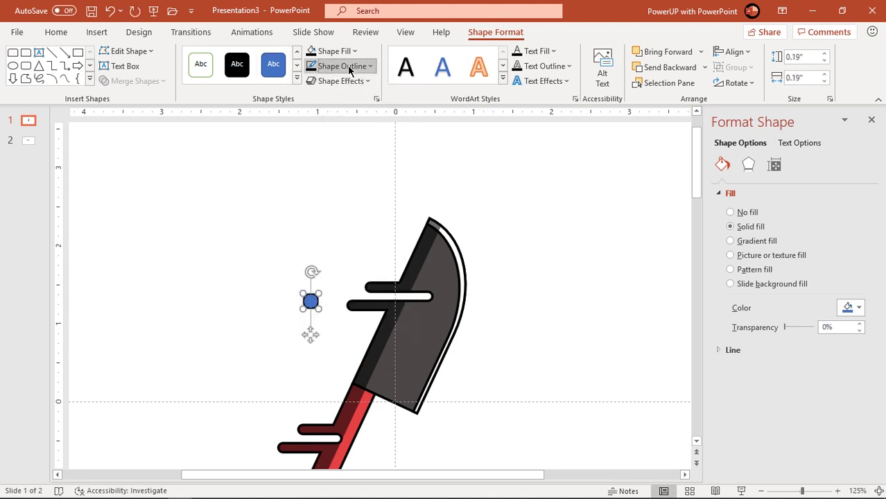
left_click(347, 67)
mouse_move(343, 306)
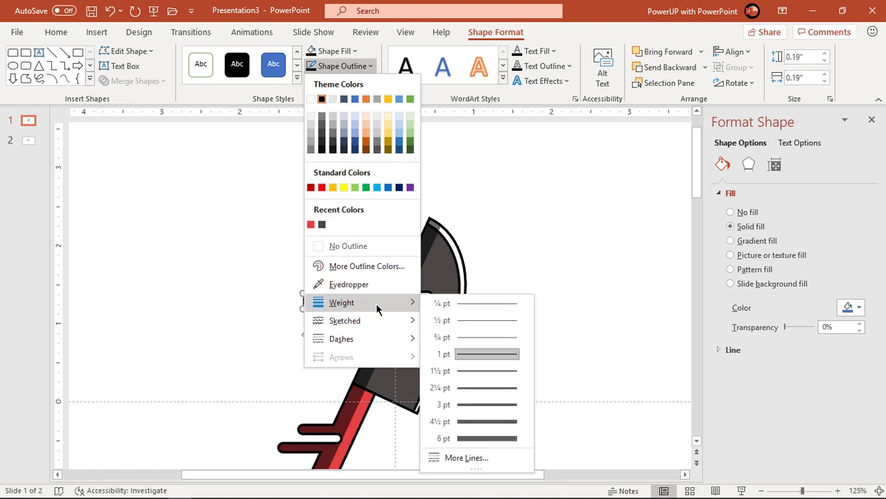
left_click(464, 389)
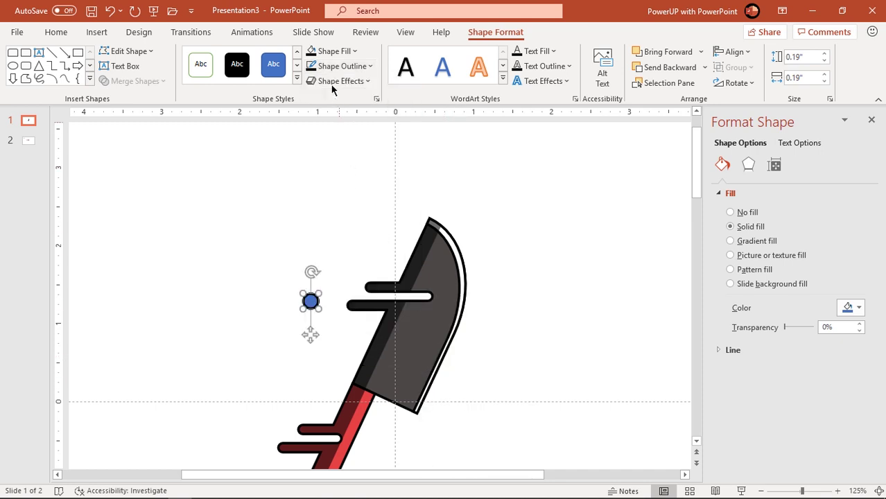
left_click(332, 51)
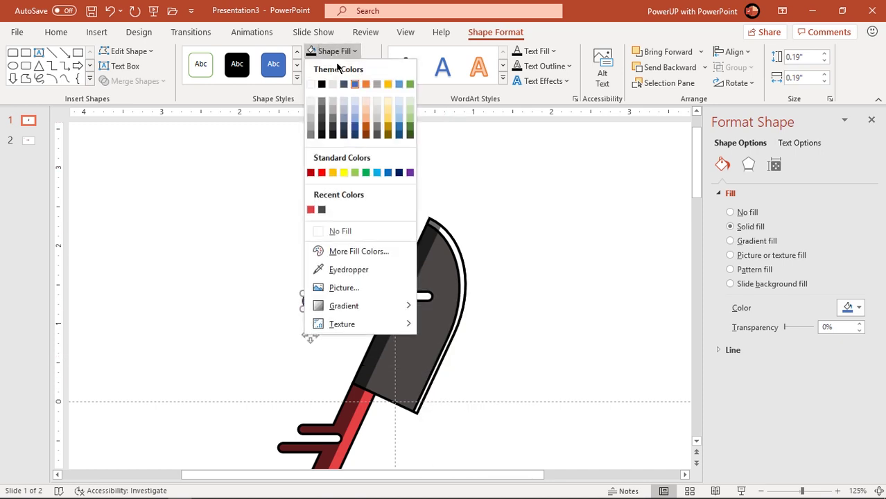
left_click(323, 212)
Line the dot up with the upper band and nudge it slightly down
left_click_drag(310, 307, 310, 304)
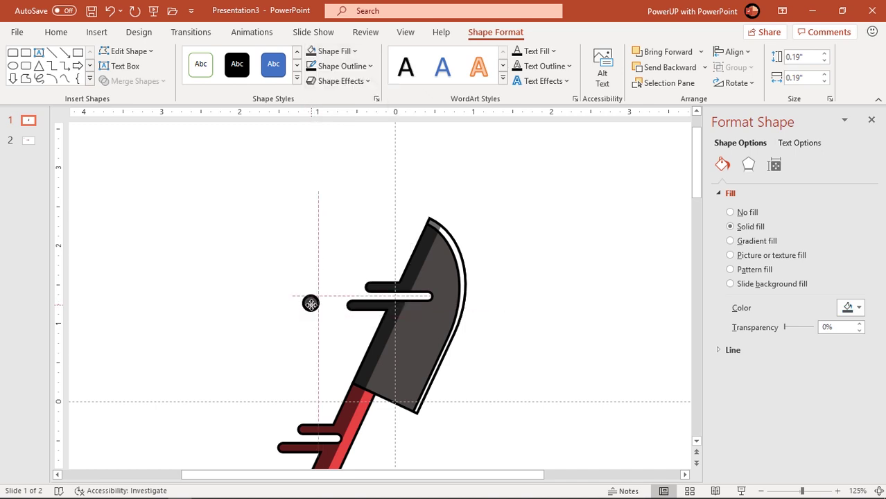
left_click_drag(310, 304, 311, 304)
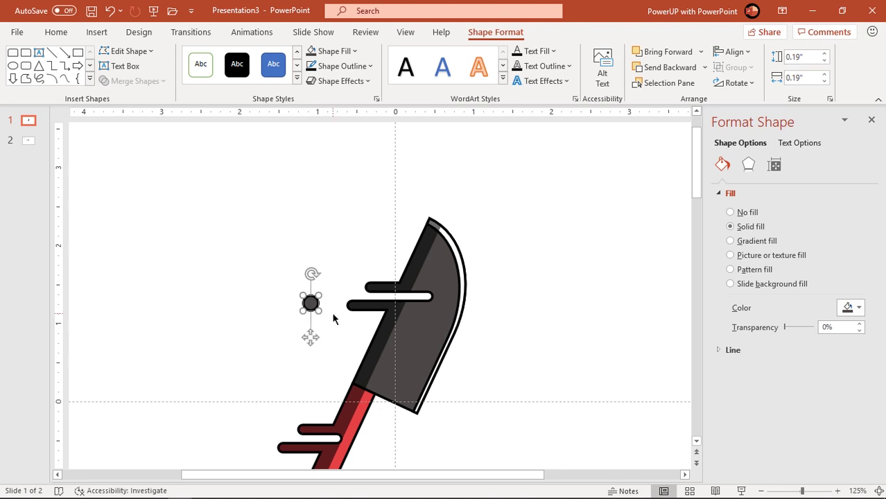
key("ctrl+Down")
key("ctrl+Down")
Duplicate the grey dot with Ctrl+D and place the copy beside the handle's lower band
left_click(325, 319)
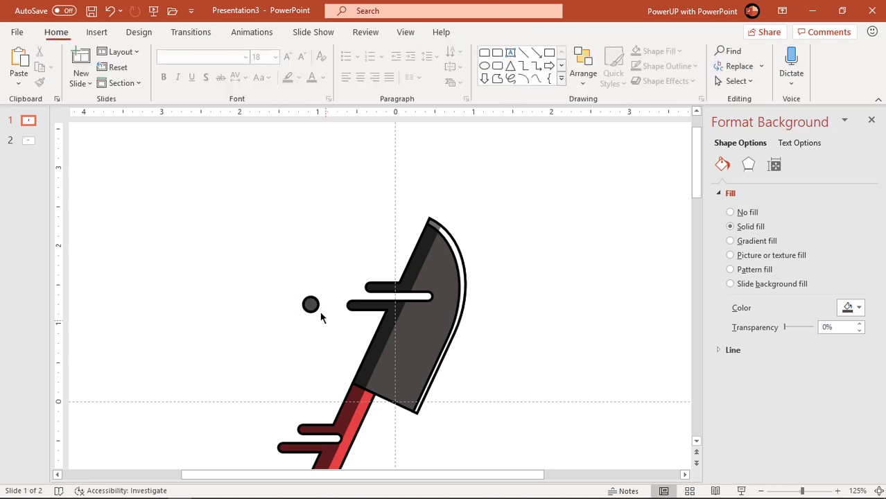
left_click(311, 303)
scroll(329, 310, "down", 2, "ctrl")
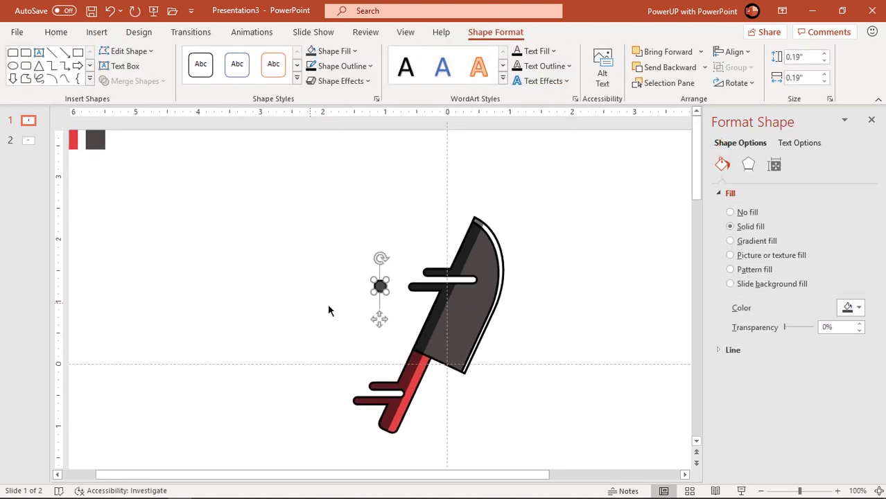
key("ctrl+d")
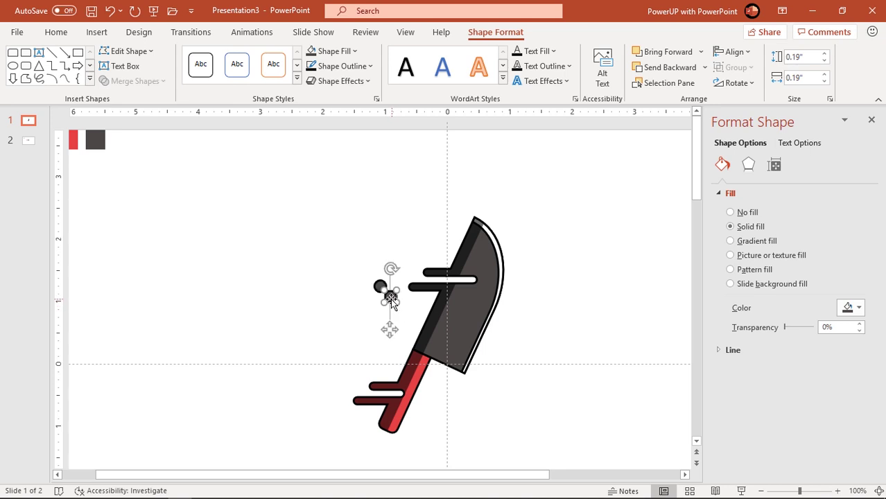
left_click_drag(392, 299, 329, 401)
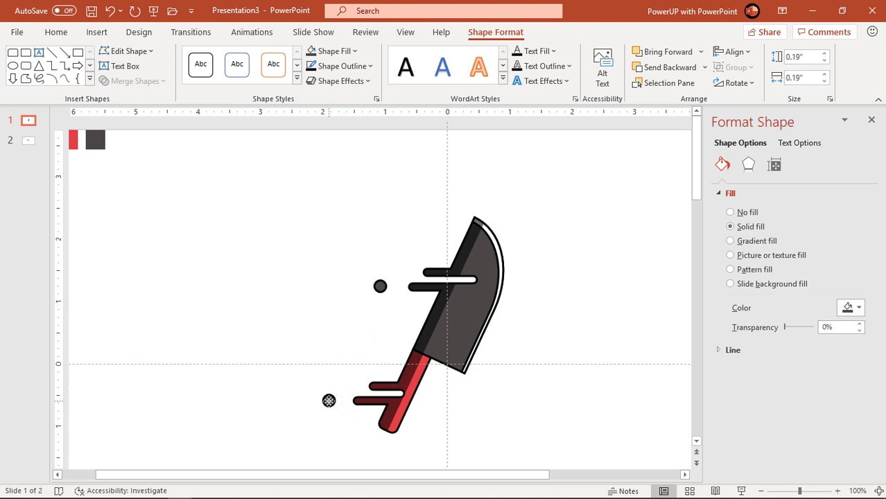
left_click_drag(328, 401, 327, 401)
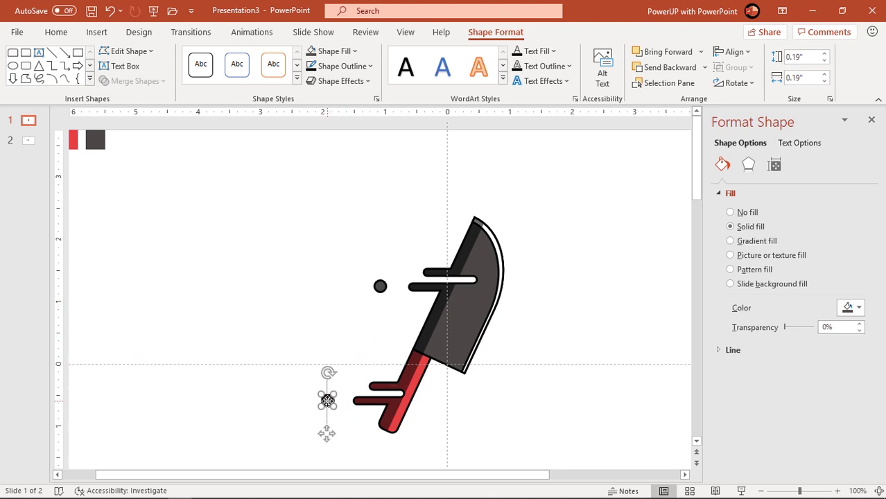
Fill the copied dot red and check its placement
left_click(339, 55)
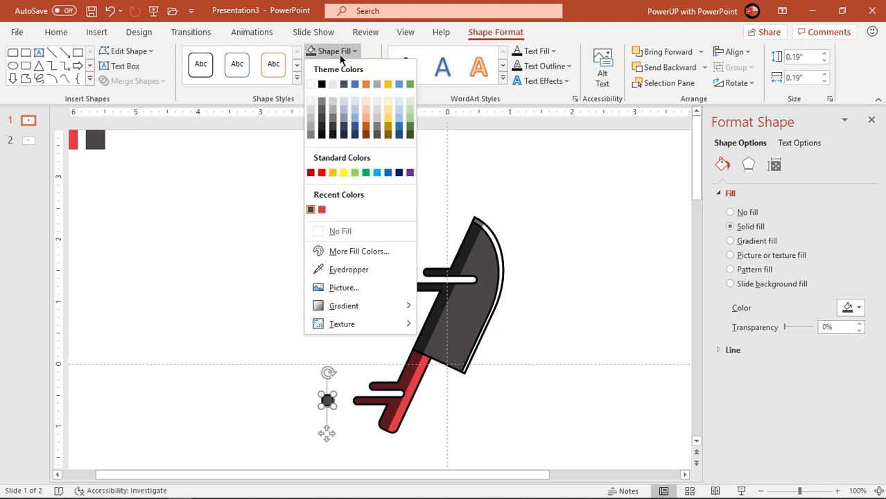
left_click(324, 211)
left_click(294, 286)
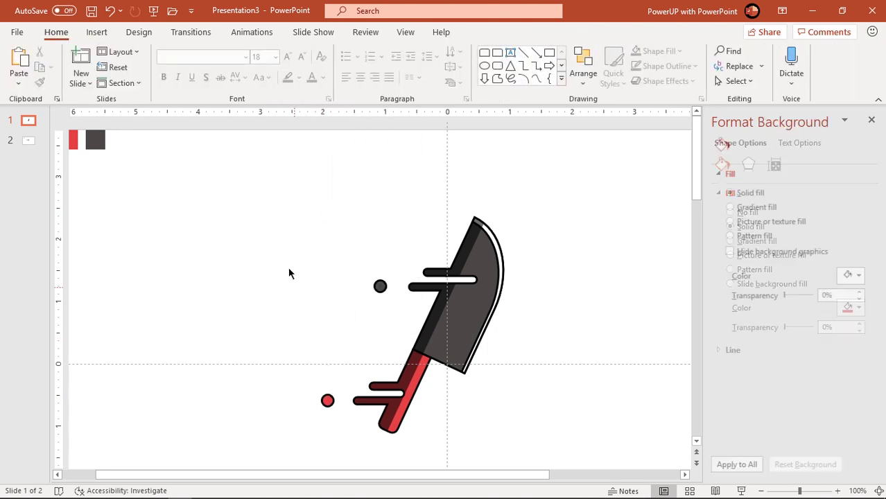
left_click(326, 402)
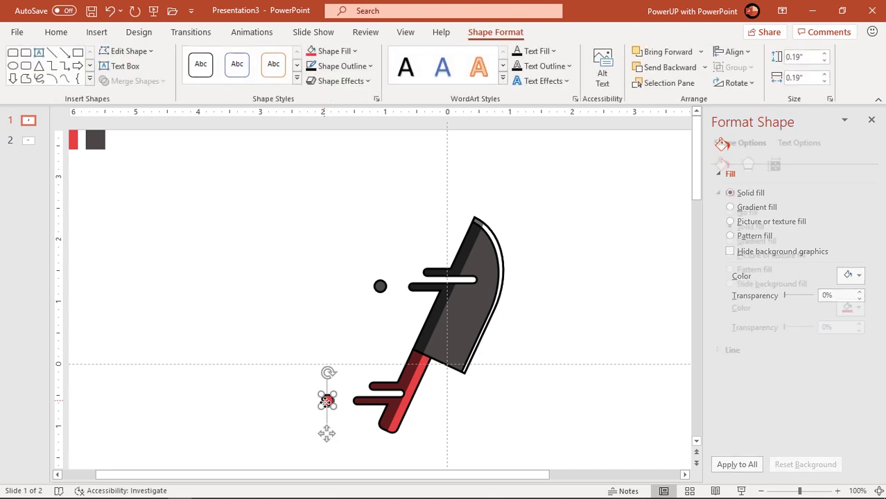
key("Escape")
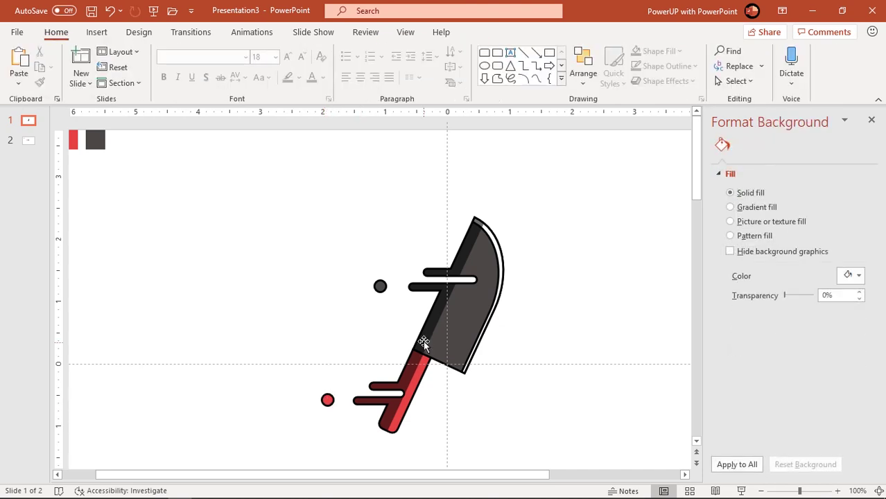
left_click(421, 341)
scroll(547, 393, "up", 2)
left_click(351, 228)
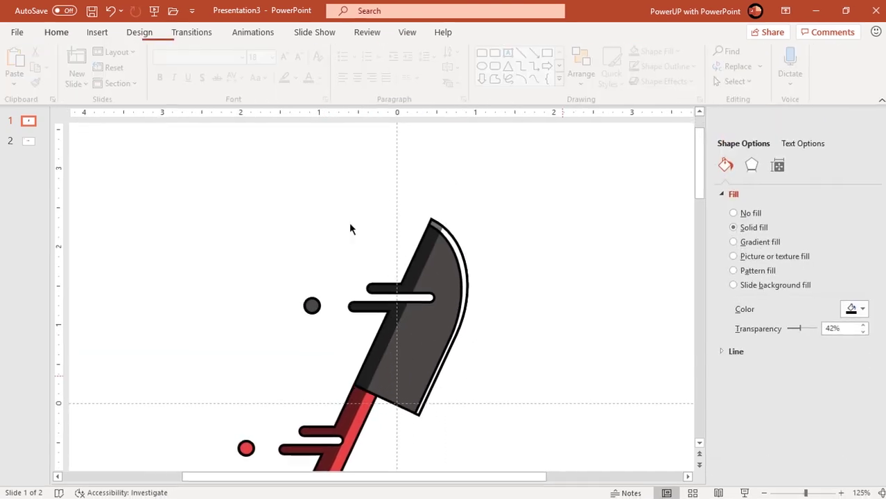
Draw a small oval on the blade's base with no outline and white fill
left_click(105, 35)
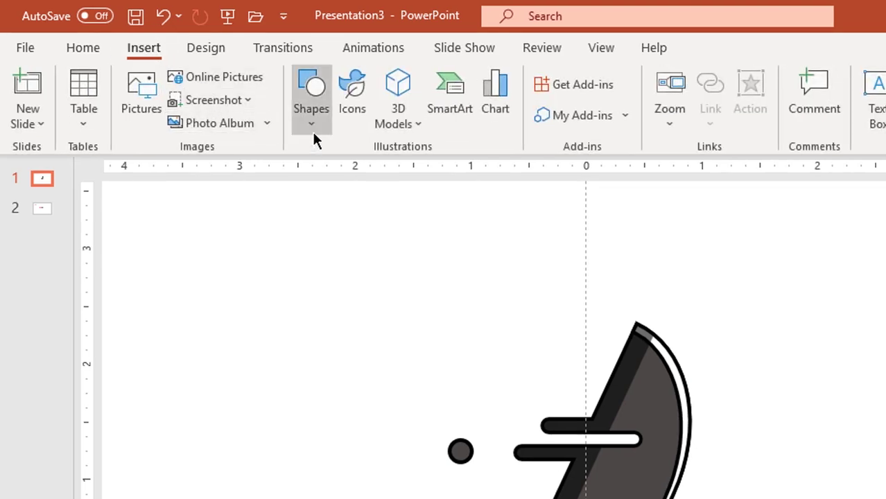
left_click(312, 130)
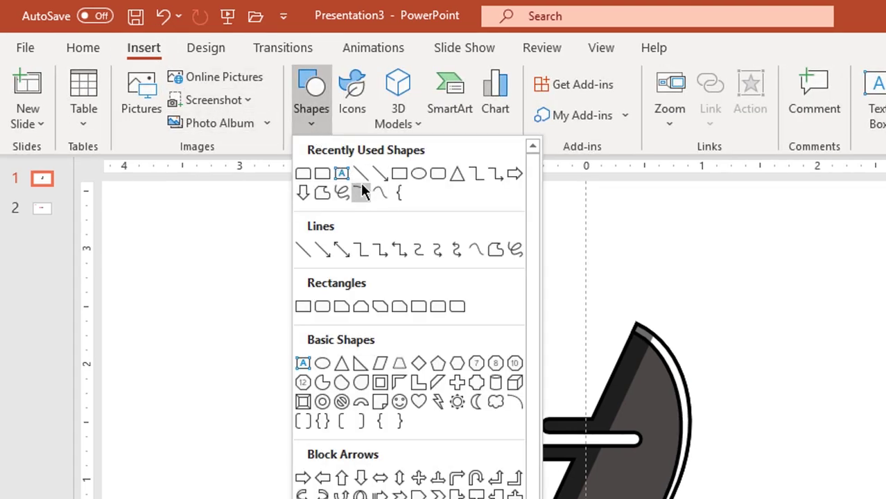
left_click(417, 181)
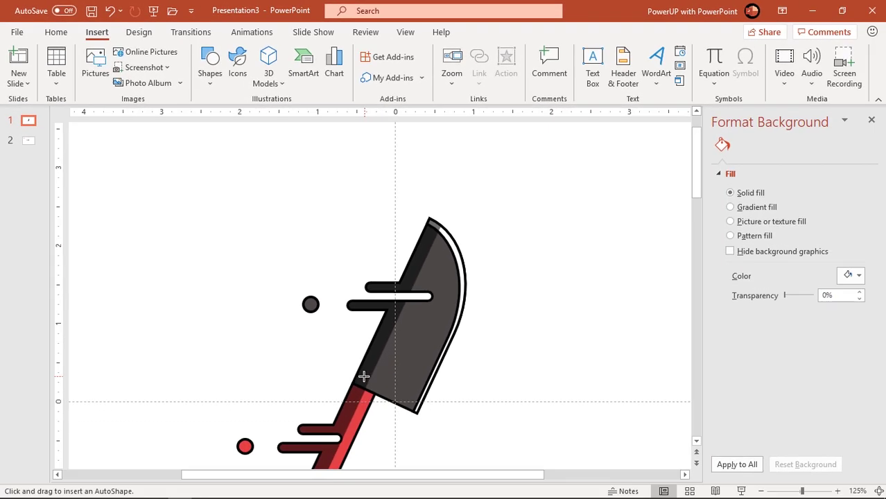
left_click_drag(363, 377, 381, 387)
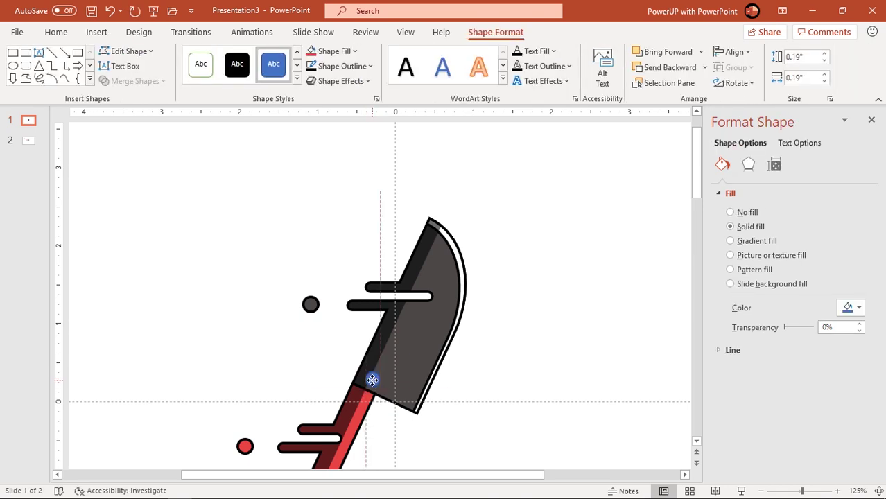
left_click(360, 66)
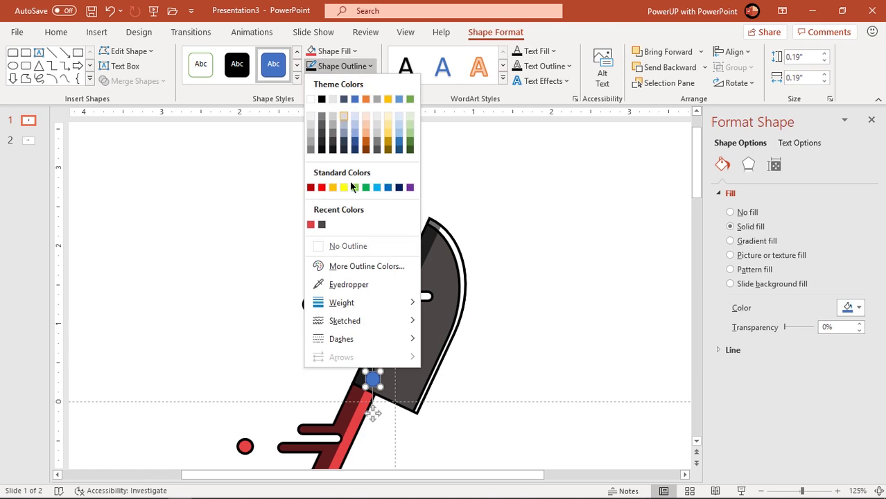
left_click(341, 246)
left_click(330, 53)
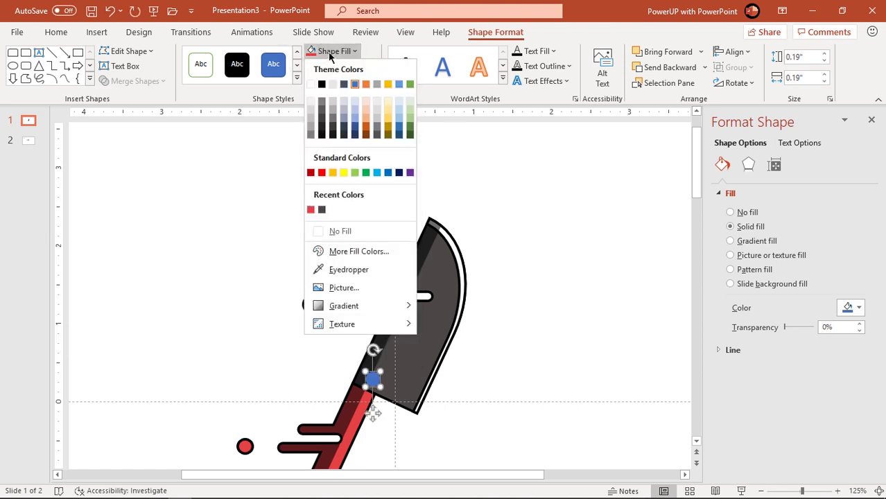
left_click(310, 84)
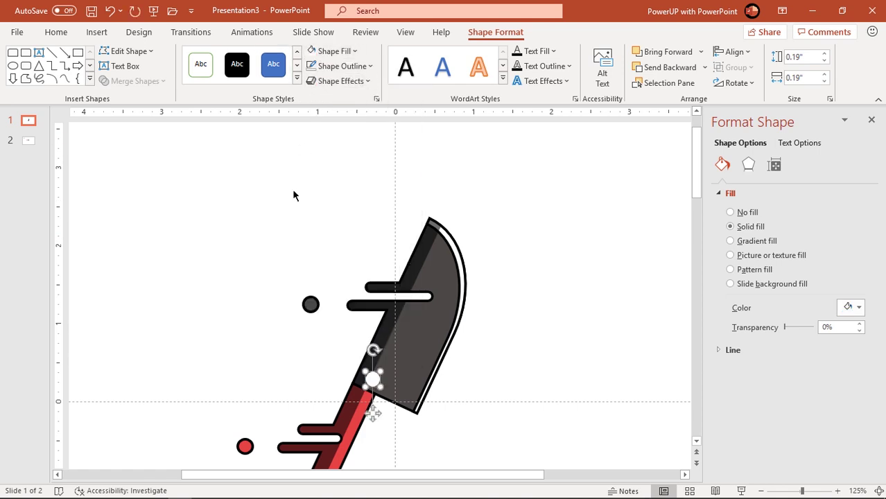
Bring the translucent shading piece and then the cleaver blade to the front
left_click(263, 334)
left_click(380, 334)
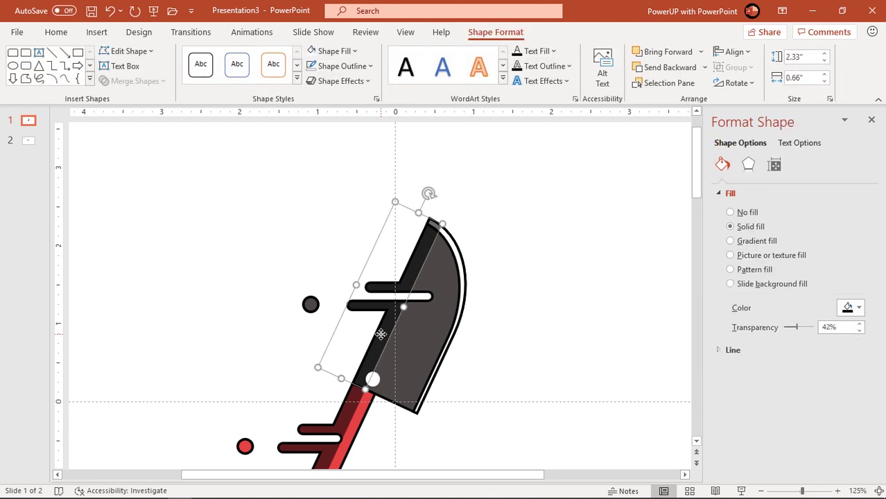
right_click(381, 335)
left_click(419, 171)
left_click(233, 338)
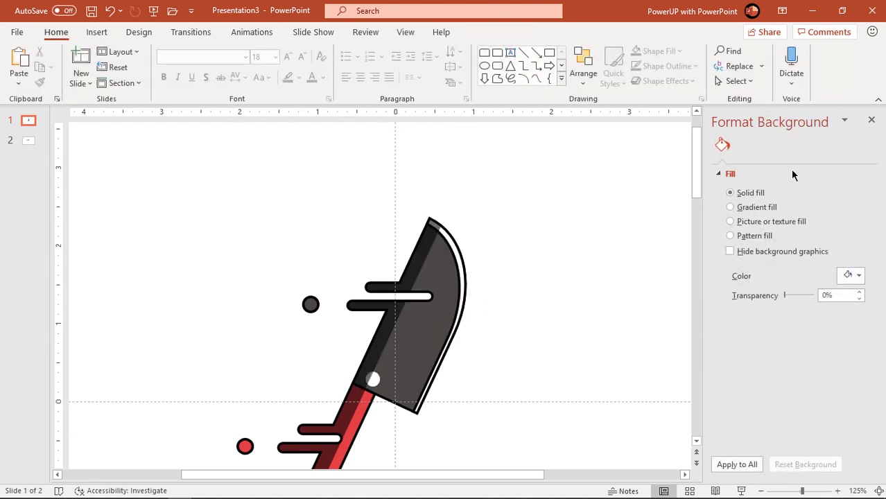
left_click(455, 248)
right_click(455, 249)
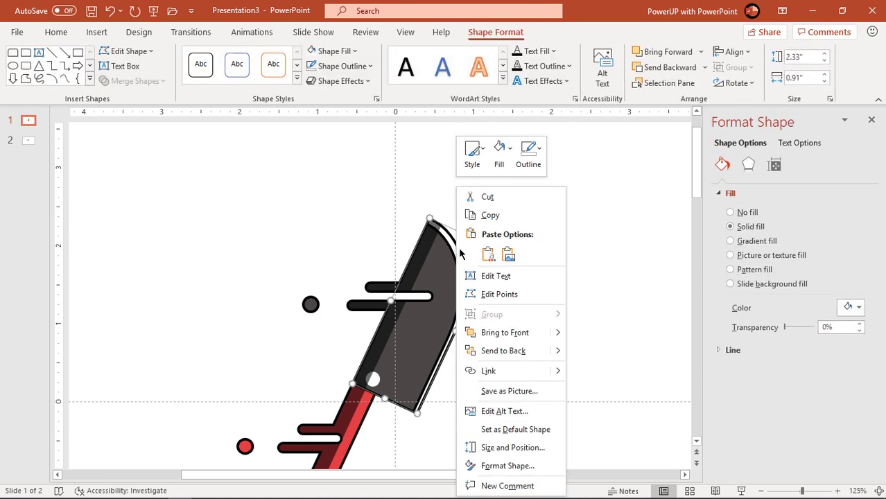
left_click(497, 333)
left_click(578, 287)
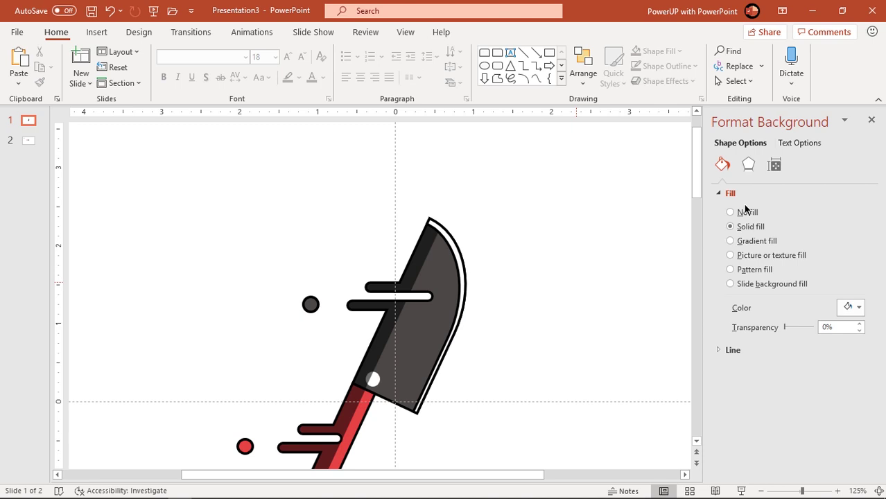
left_click(872, 120)
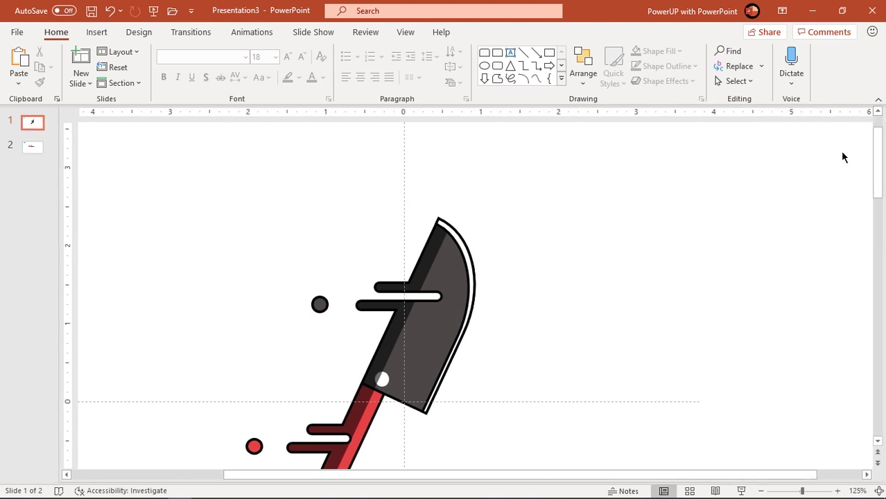
Box-select all knife parts, dots and bars, and move them down and slightly left
left_click(473, 272)
scroll(473, 272, "down", 5)
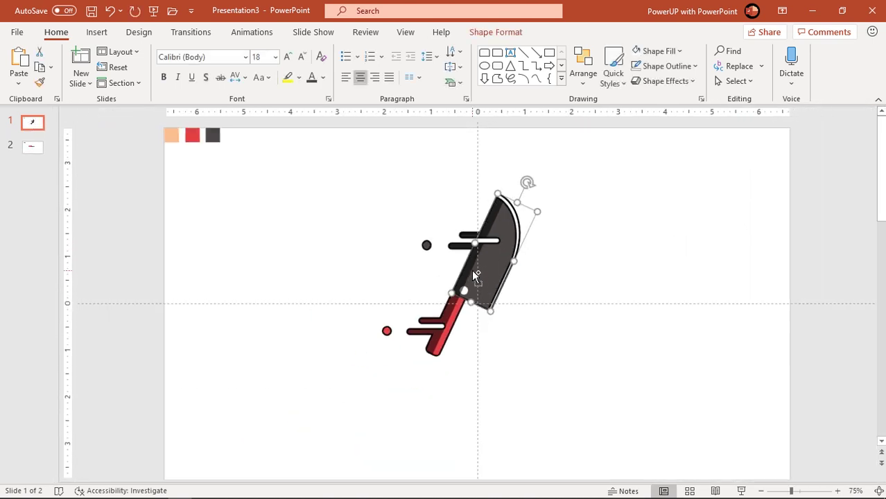
left_click(547, 357)
left_click_drag(627, 444, 347, 187)
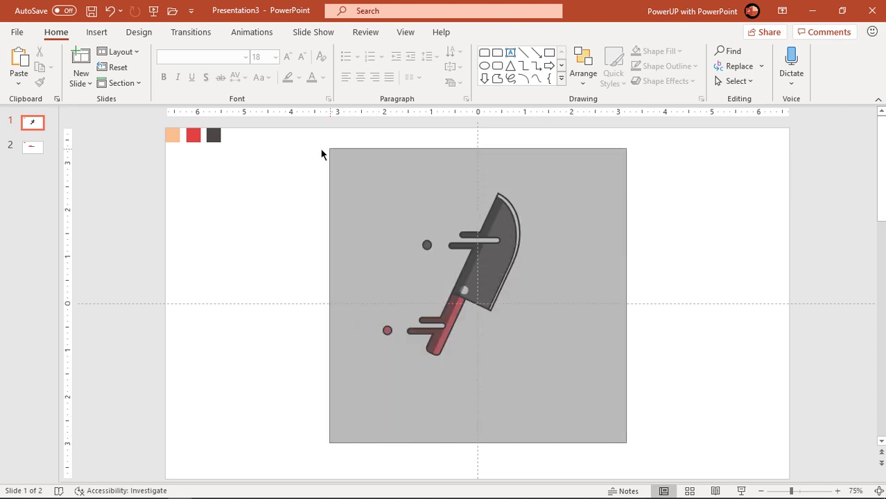
left_click_drag(504, 242, 504, 279)
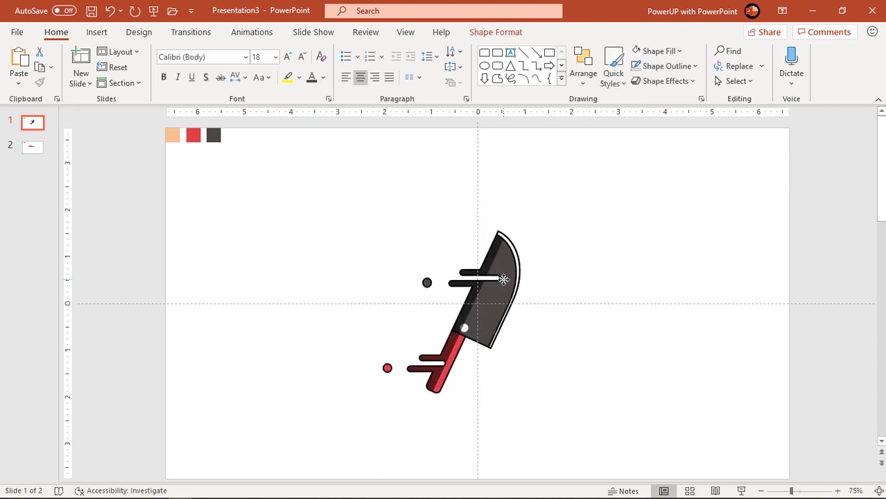
left_click_drag(505, 280, 502, 279)
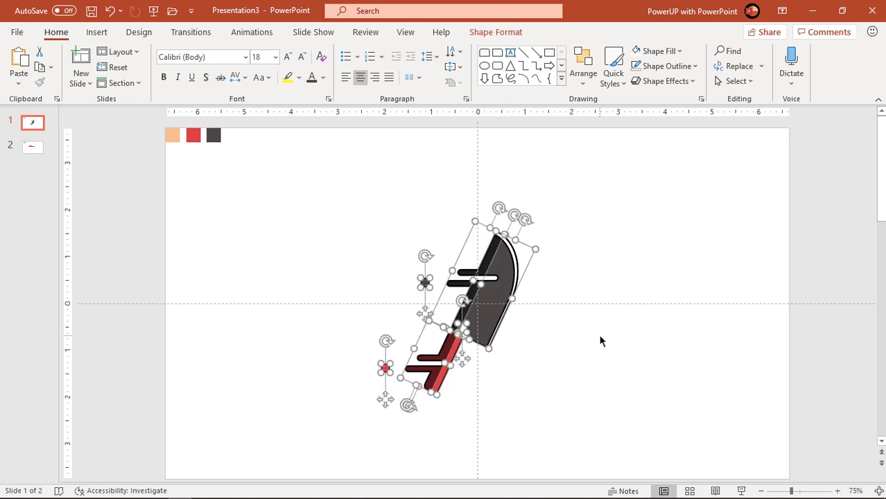
left_click(604, 357)
Set the slide background to the peach sampled with the eyedropper from the top-left swatch
right_click(601, 393)
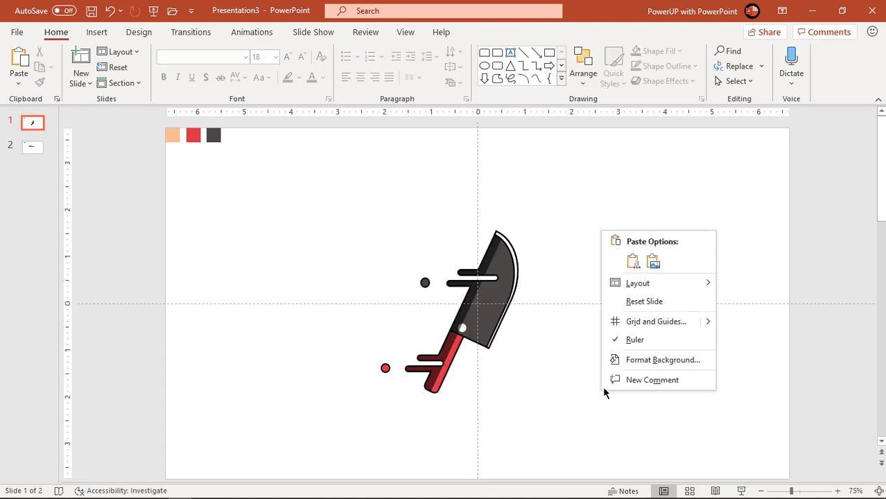
left_click(644, 365)
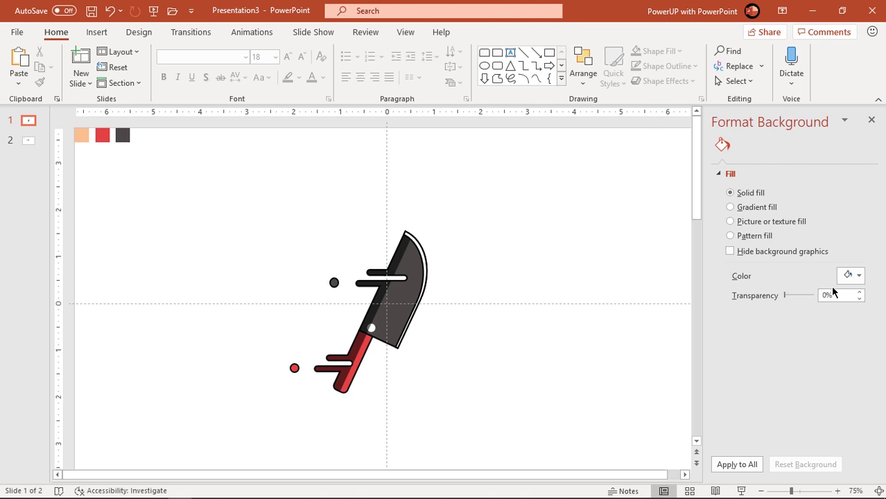
left_click(853, 277)
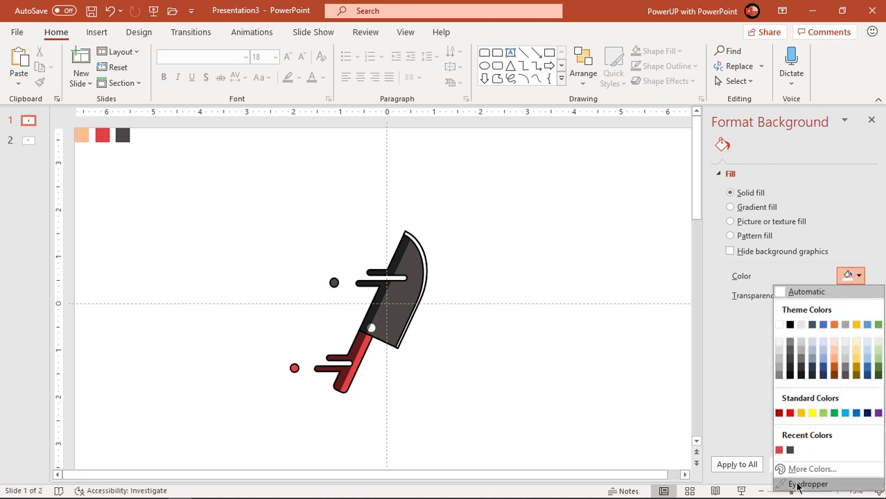
left_click(796, 483)
left_click(81, 134)
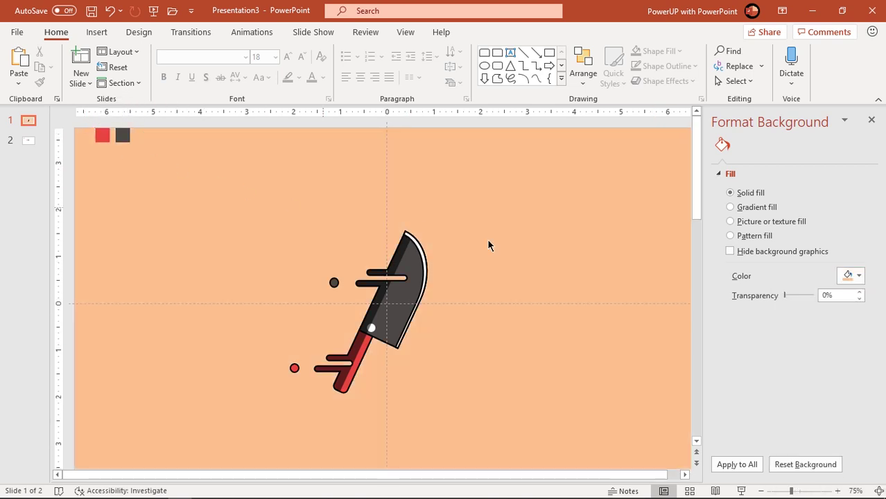
left_click(871, 122)
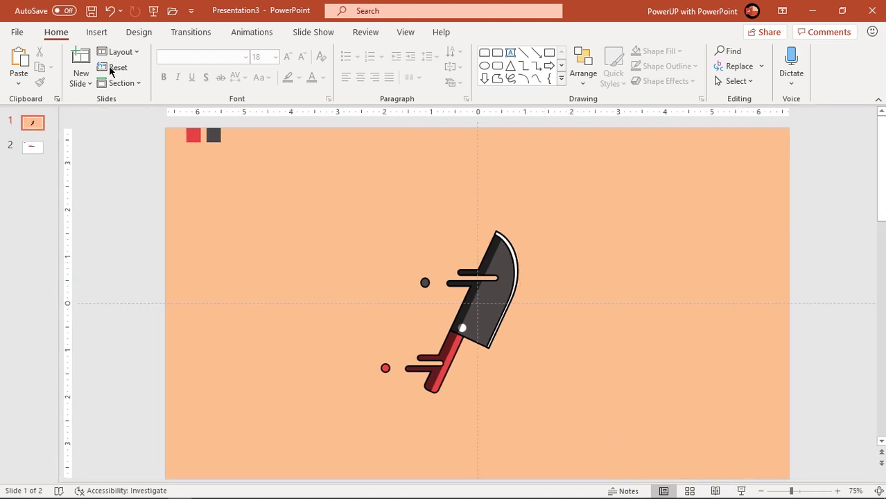
Draw a wide 0.85" × 3.65" oval just below the knife
left_click(95, 32)
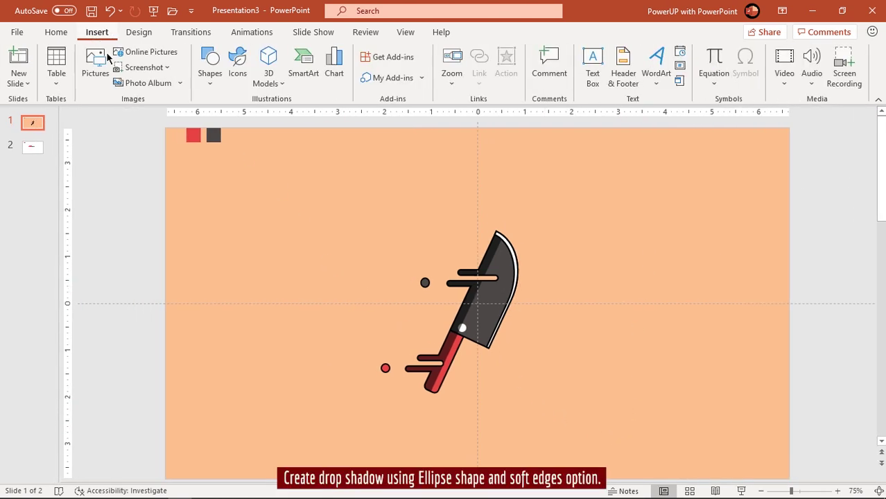
left_click(211, 78)
left_click(283, 117)
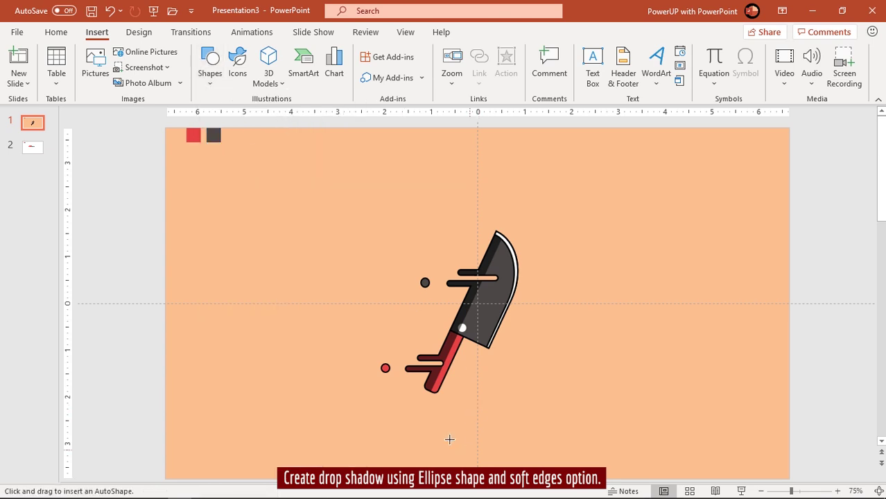
left_click_drag(429, 408, 600, 448)
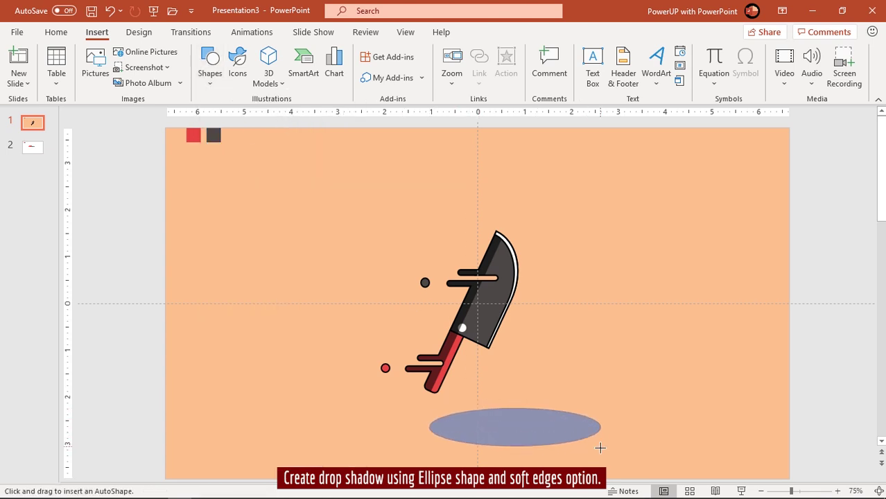
right_click(529, 440)
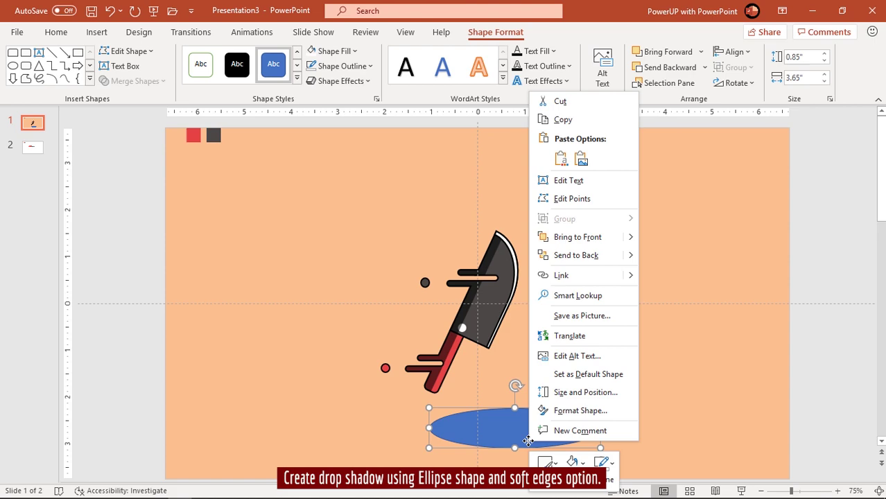
Give the ellipse a Path gradient fill and remove the surplus gradient stops
left_click(575, 411)
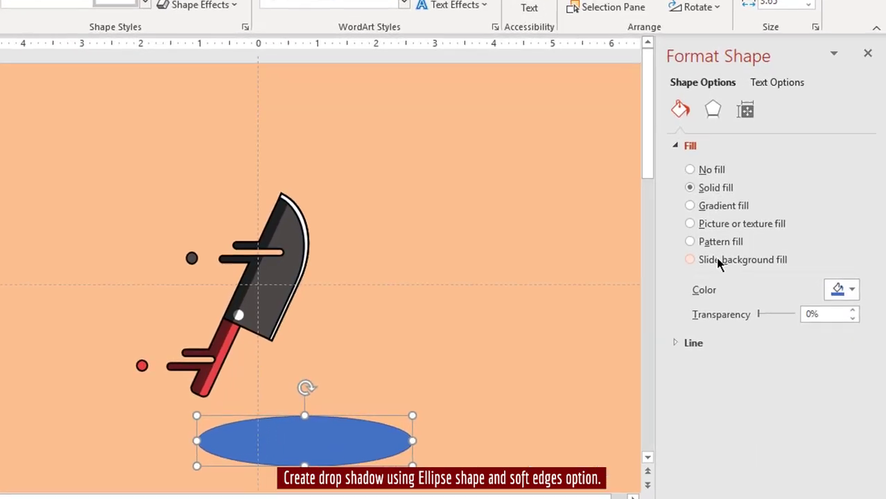
left_click(709, 190)
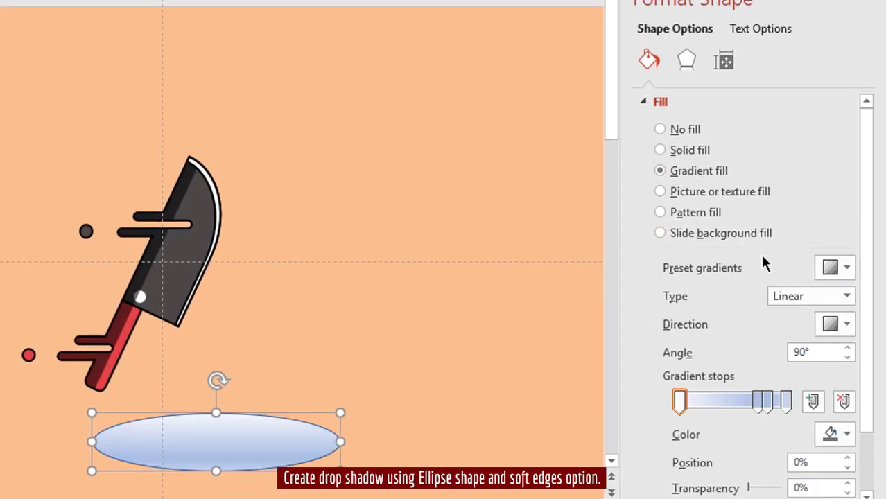
left_click(848, 298)
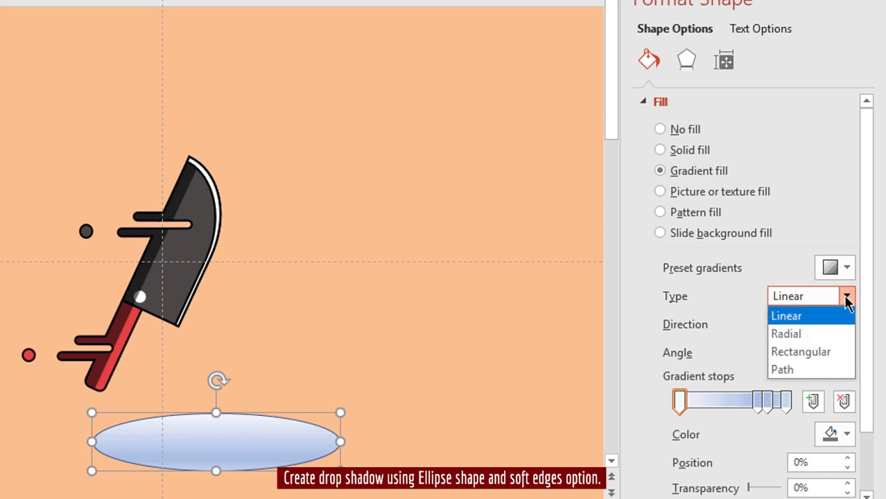
left_click(799, 369)
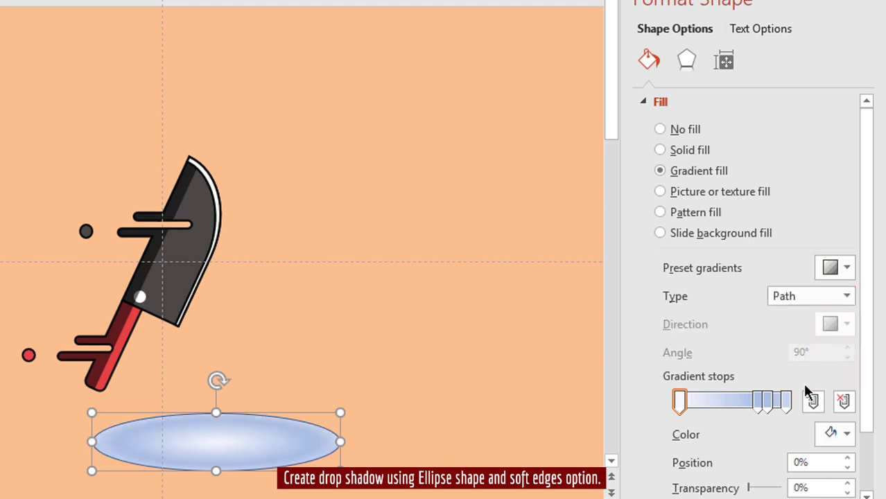
left_click(787, 400)
left_click(843, 403)
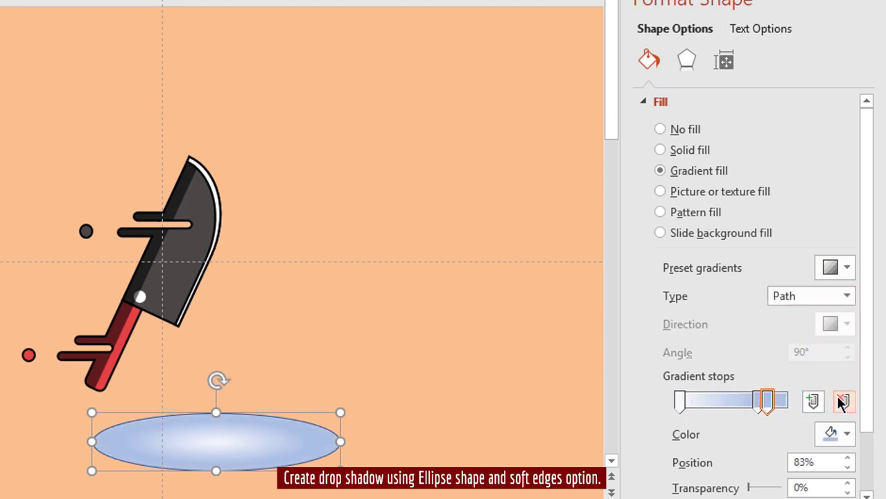
left_click(842, 403)
Make the inner gradient stop black, the outer stop light peach, and remove the outline
left_click(681, 402)
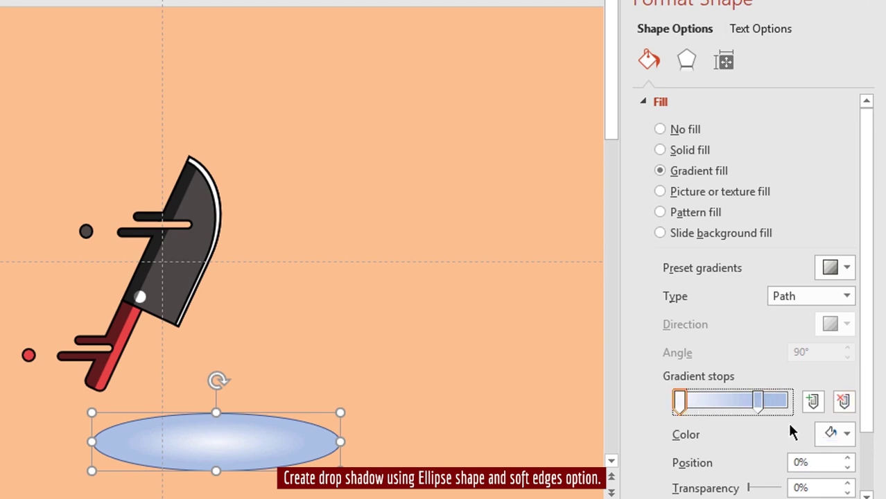
left_click(847, 434)
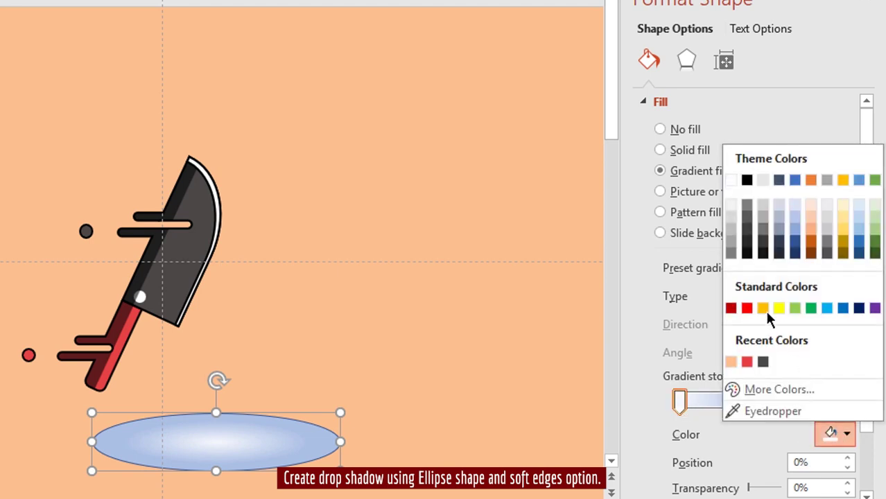
left_click(747, 180)
left_click(759, 402)
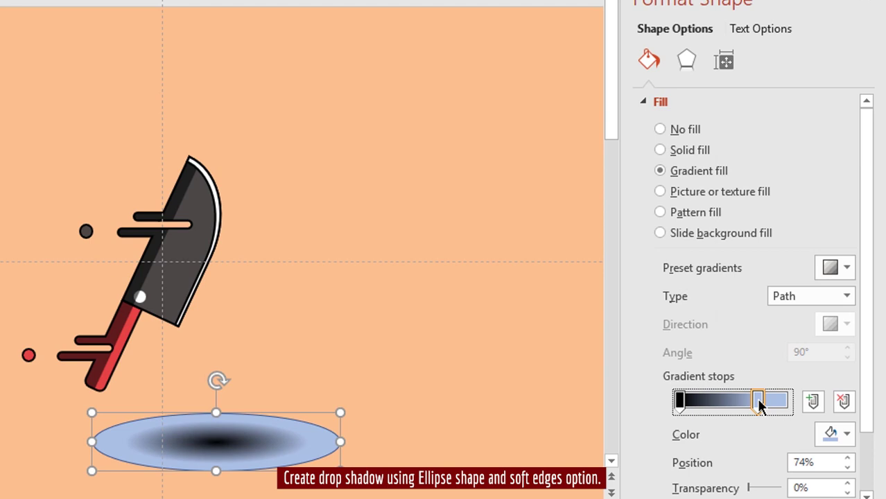
left_click(840, 434)
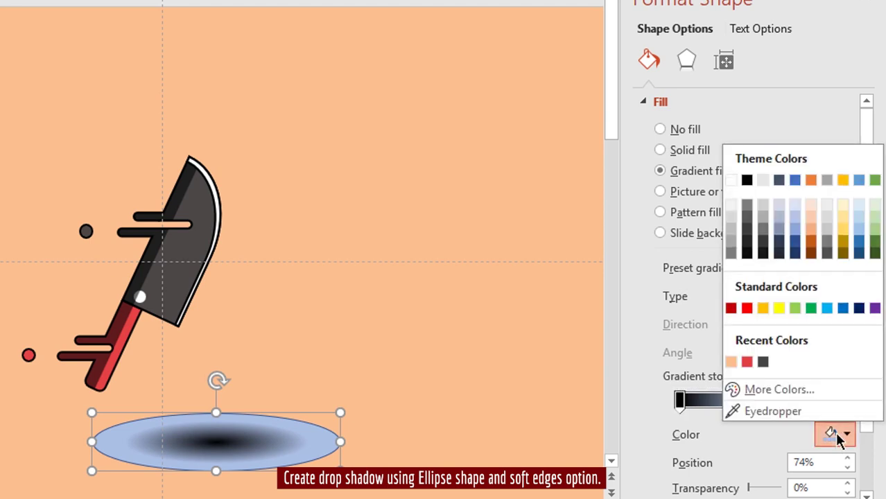
left_click(731, 361)
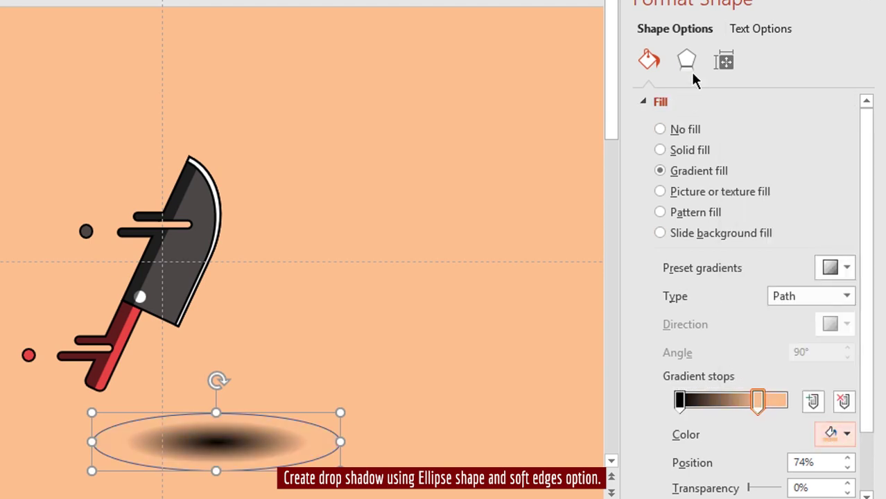
left_click(651, 104)
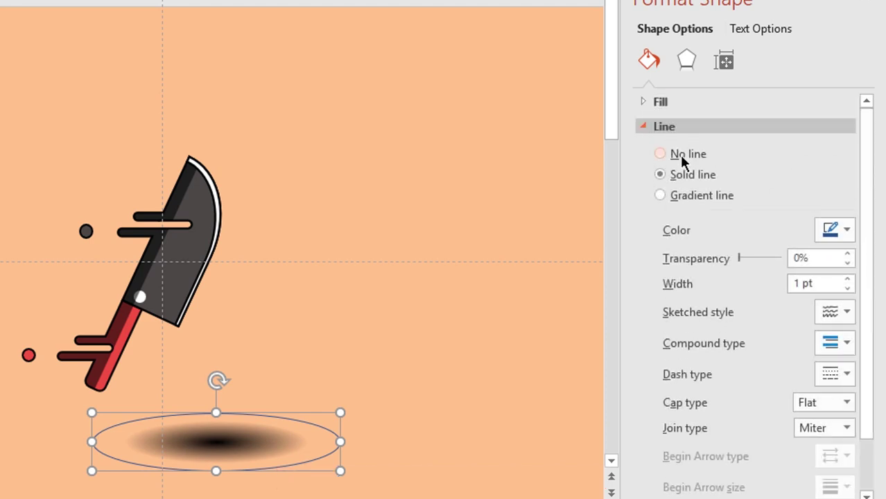
left_click(677, 153)
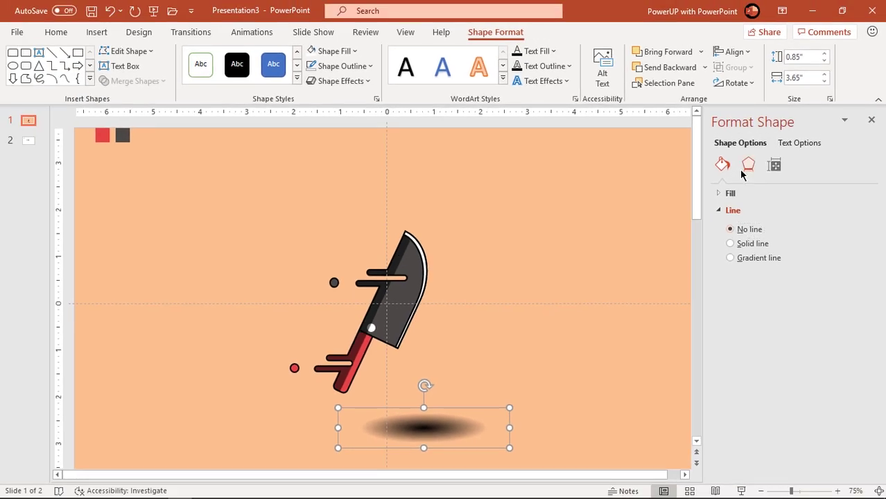
Apply 25 pt soft edges to the shadow ellipse and position it beneath the knife
left_click(748, 165)
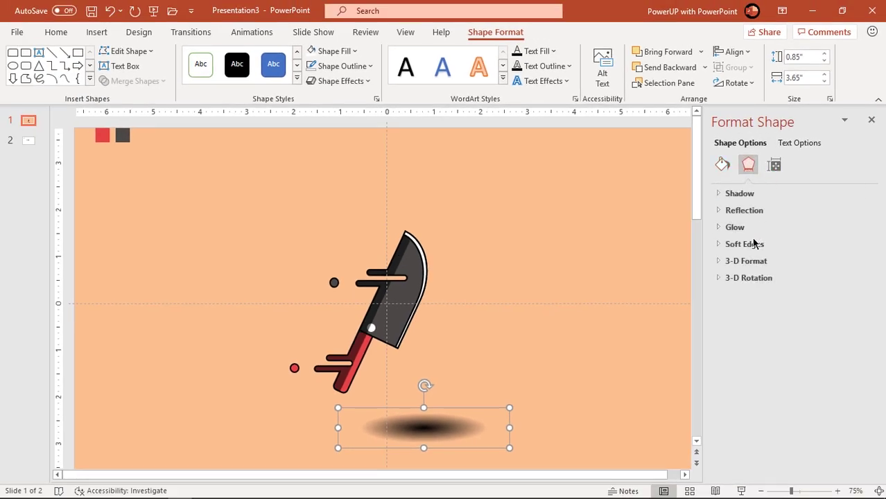
left_click(735, 245)
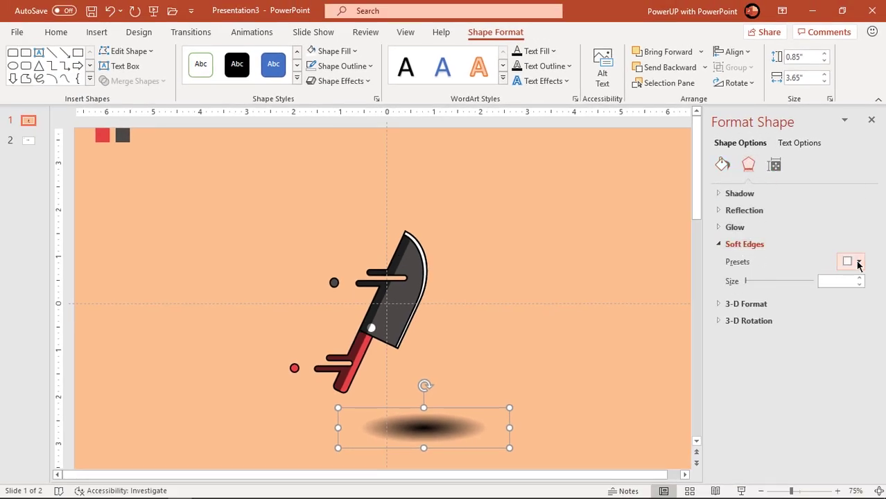
left_click(853, 262)
left_click(842, 387)
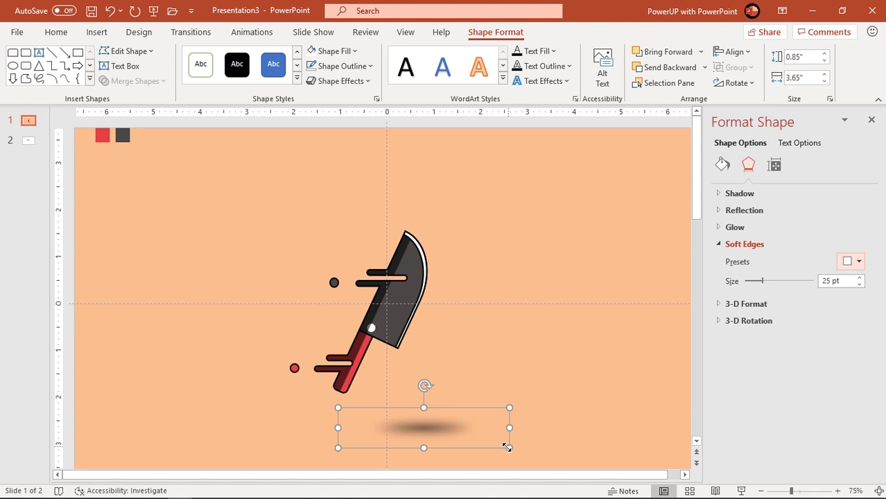
mouse_move(435, 424)
left_mouse_down()
mouse_move(396, 407)
mouse_move(395, 397)
left_mouse_up()
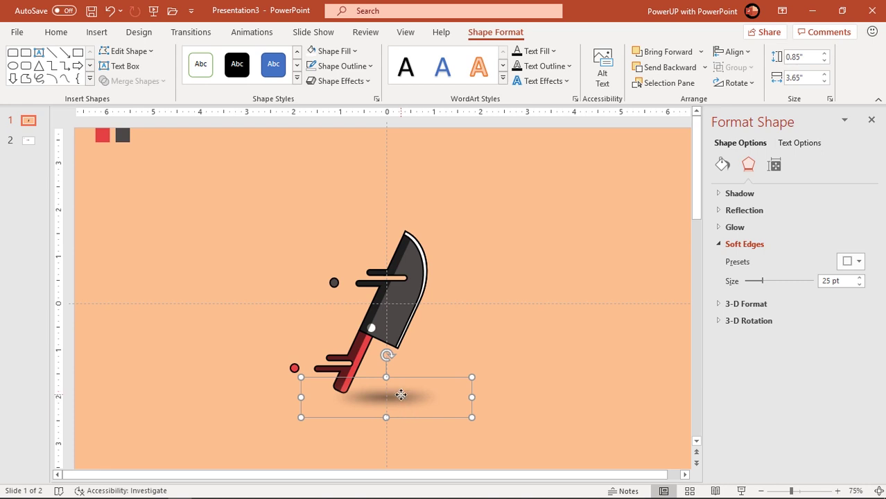
left_click_drag(401, 396, 401, 395)
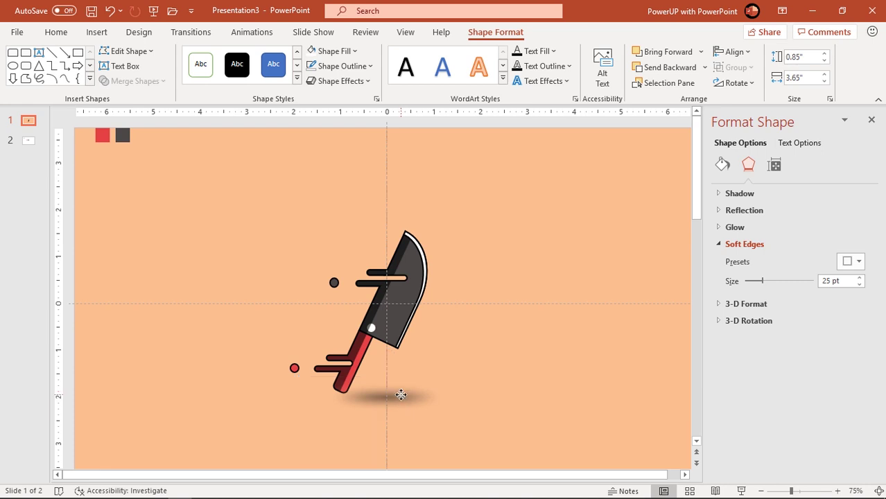
Close the formatting pane and select the two colour swatches in the corner
left_click(872, 120)
left_click(582, 309)
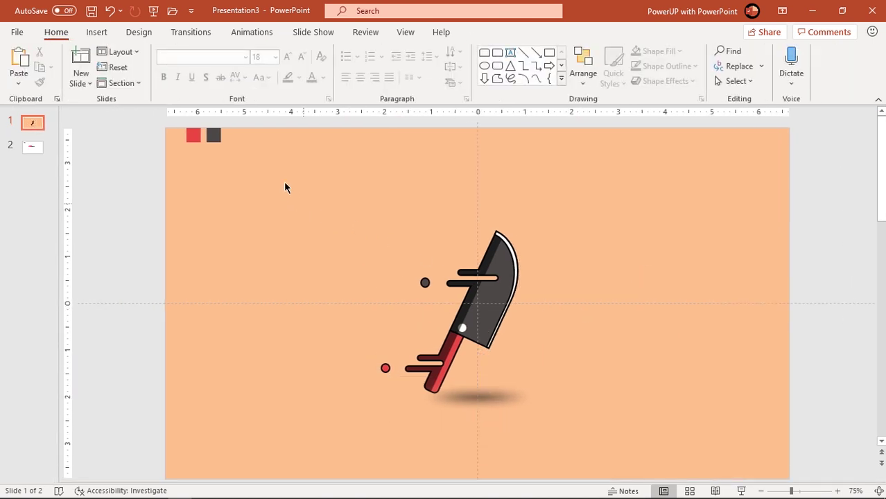
left_click_drag(256, 177, 138, 123)
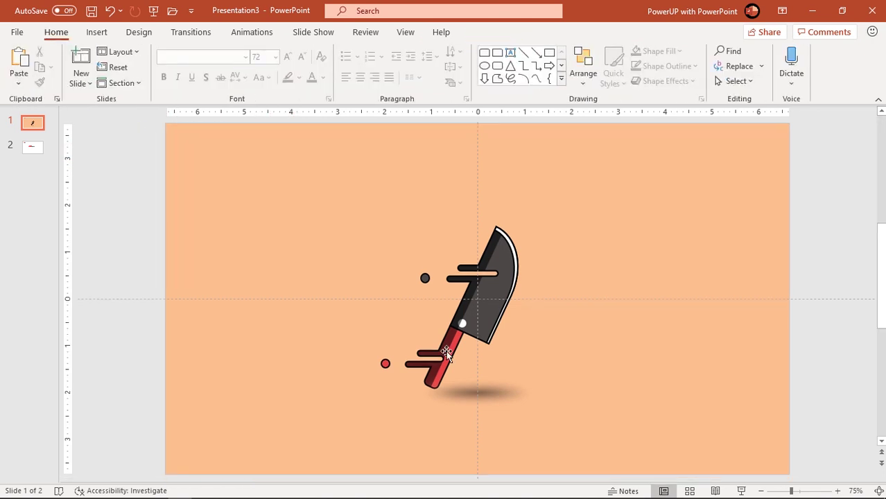
left_click(447, 349)
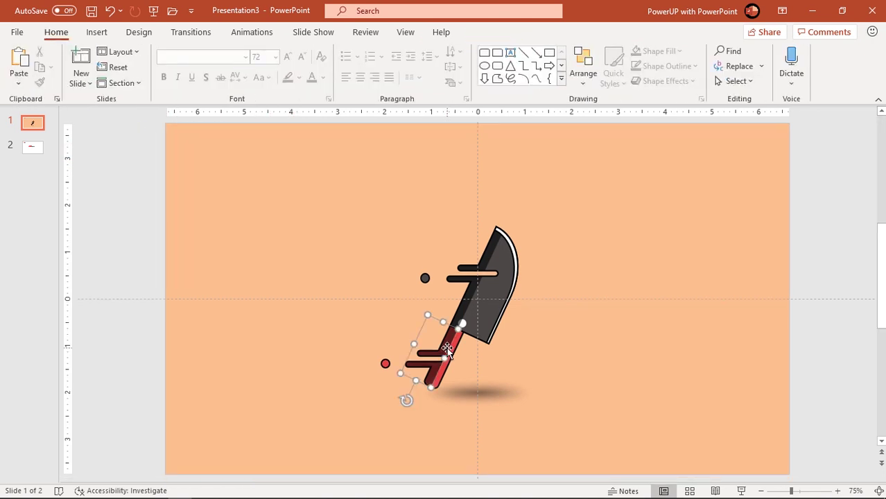
scroll(448, 348, "up", 3)
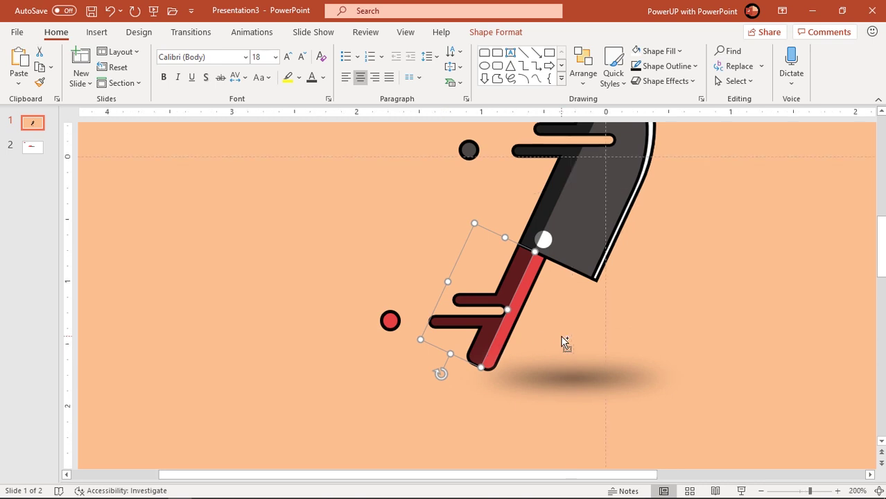
scroll(564, 342, "up", 3)
left_click(600, 330)
Draw a freeform line across the red handle with a black 3 pt outline
left_click(111, 34)
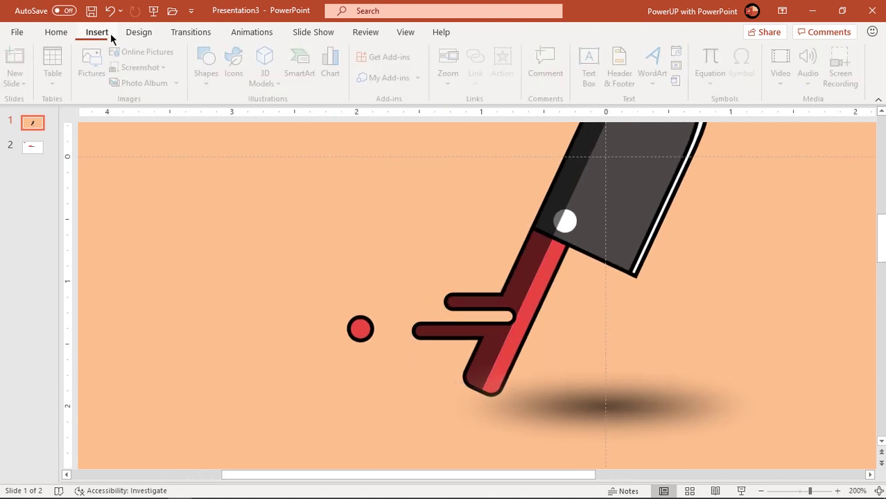
left_click(205, 85)
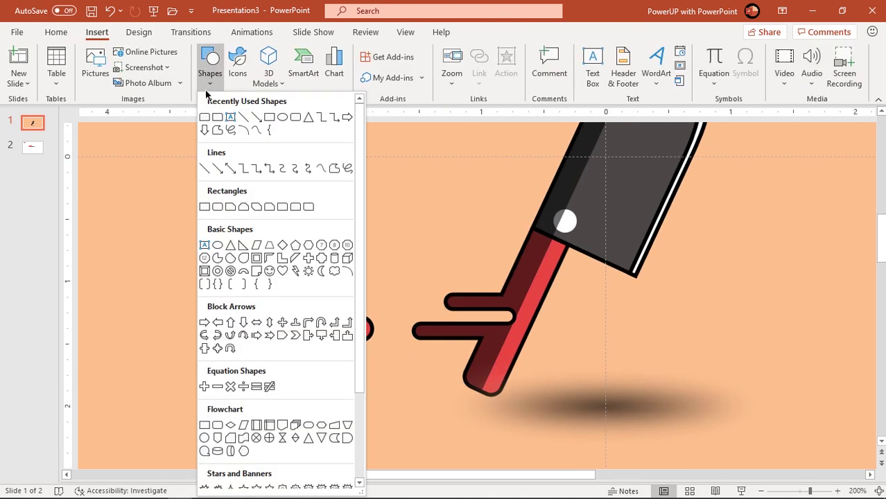
left_click(245, 120)
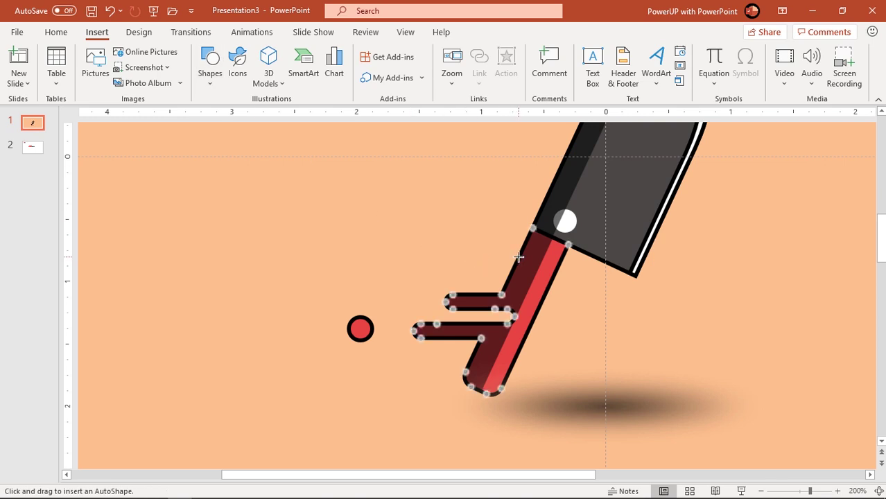
double_click(552, 275)
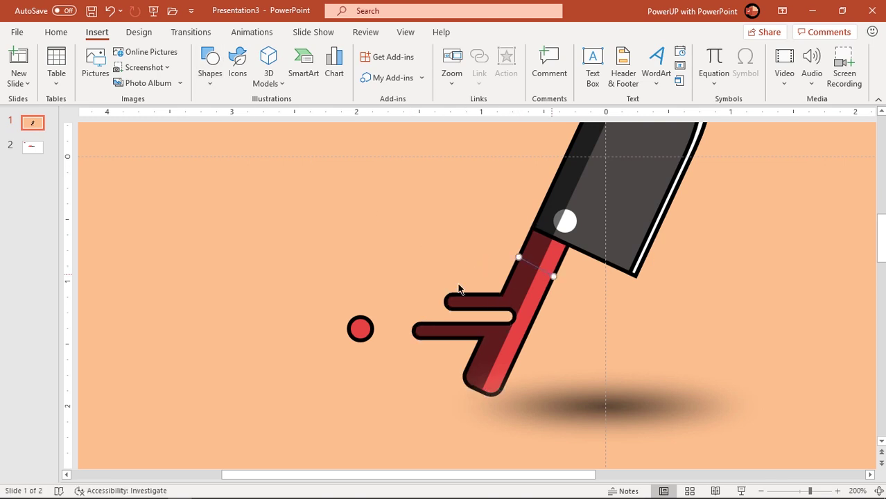
left_click(340, 67)
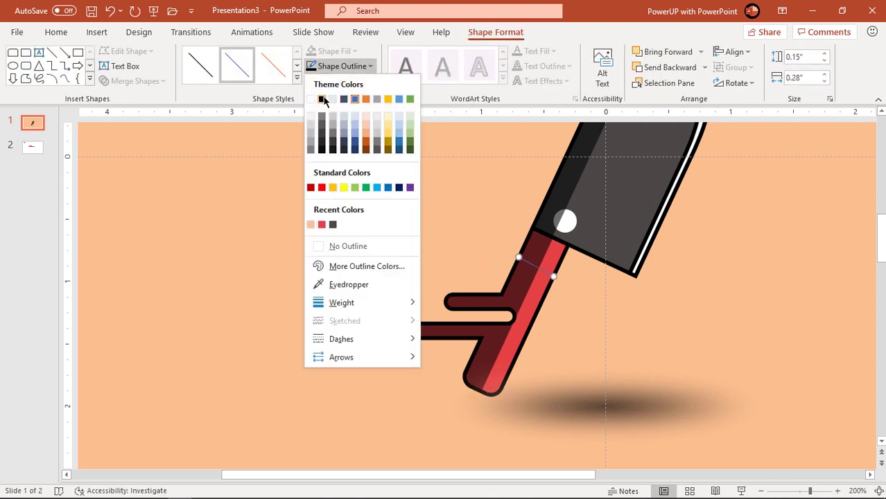
left_click(322, 100)
left_click(338, 69)
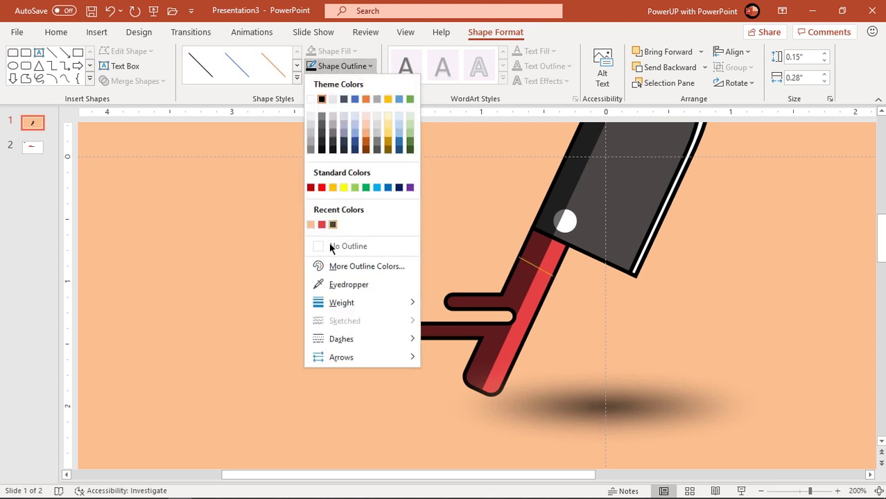
mouse_move(361, 303)
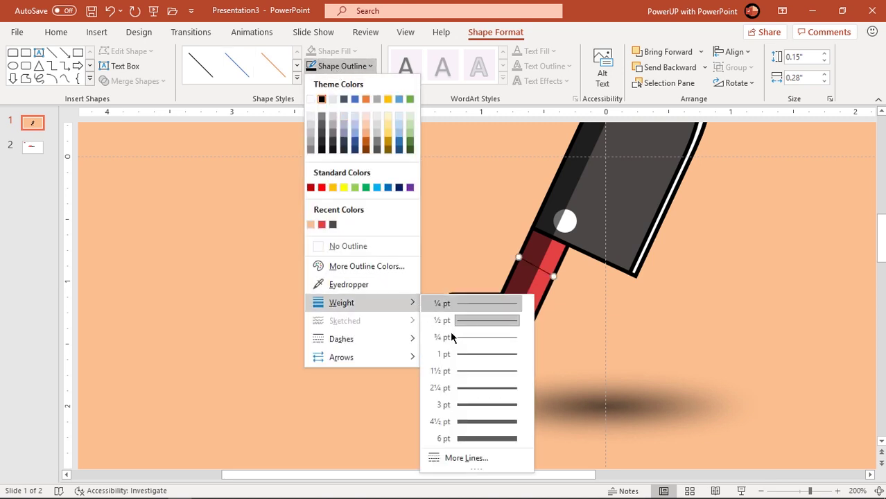
left_click(470, 404)
Adjust the band's endpoint so it sits on the handle edge
left_click(539, 269)
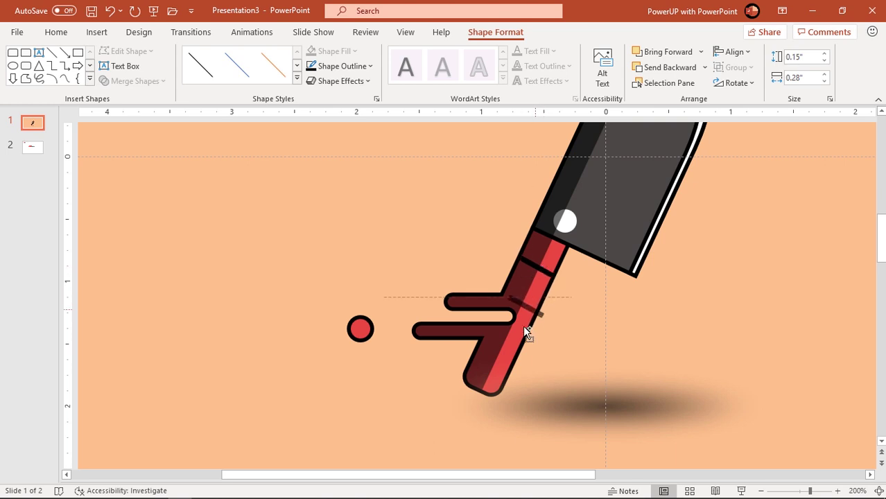
left_click_drag(508, 354, 507, 357)
left_click(570, 340)
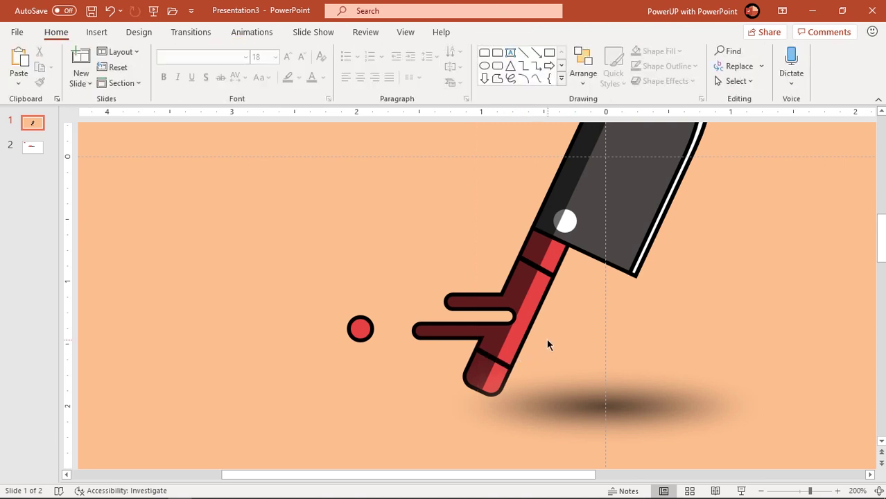
left_click(537, 269)
scroll(537, 268, "down", 4)
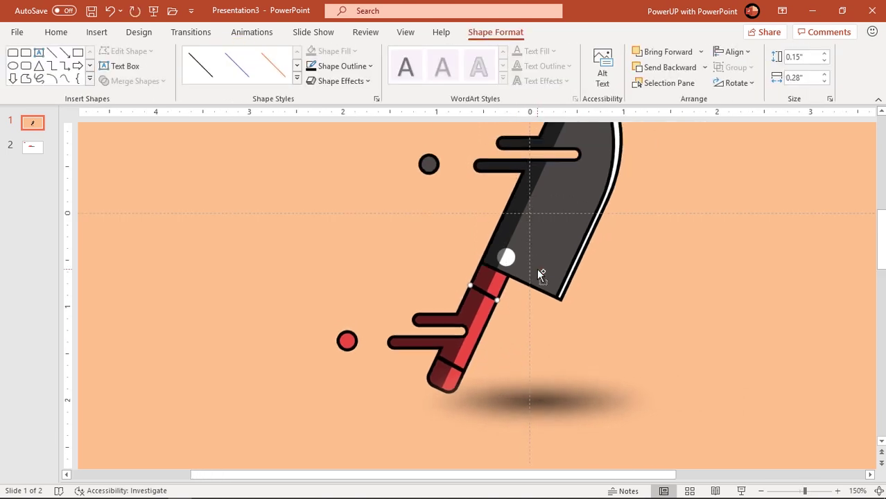
scroll(536, 268, "down", 3)
left_click(368, 285)
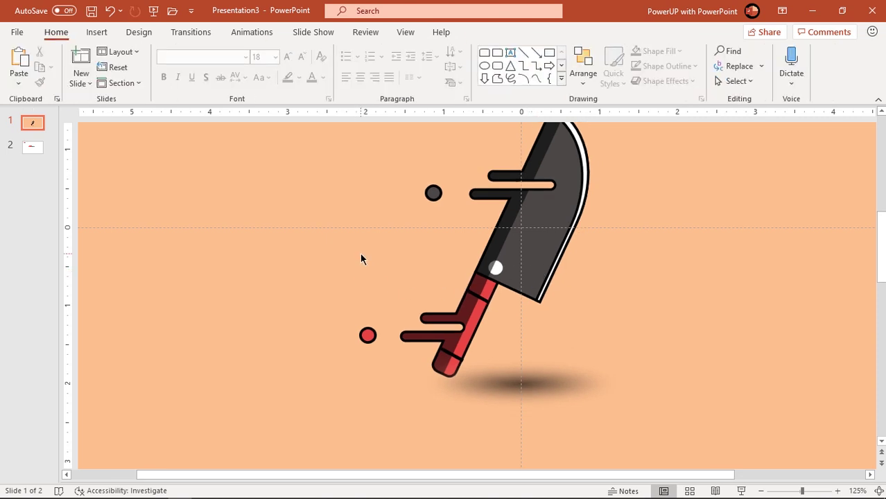
scroll(362, 259, "down", 5)
Paste the 'AXE logo' title from slide 2 above the knife at upper left, then start the slideshow
left_click(32, 147)
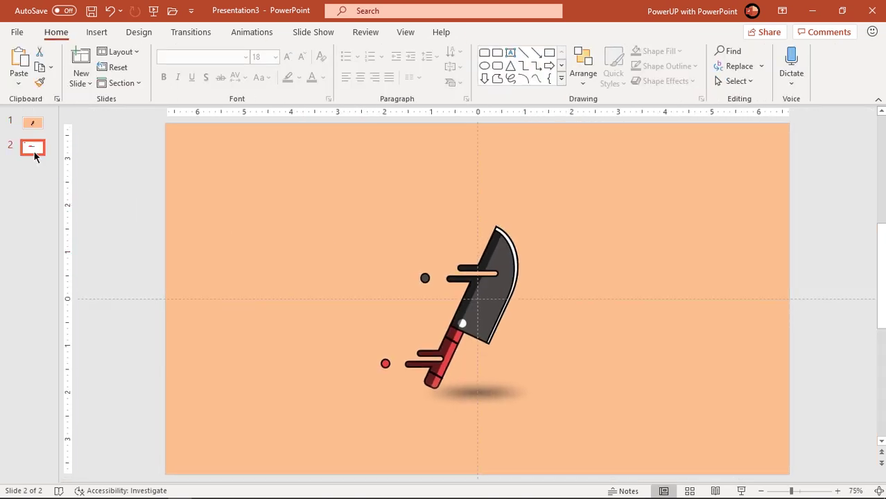
left_click(393, 290)
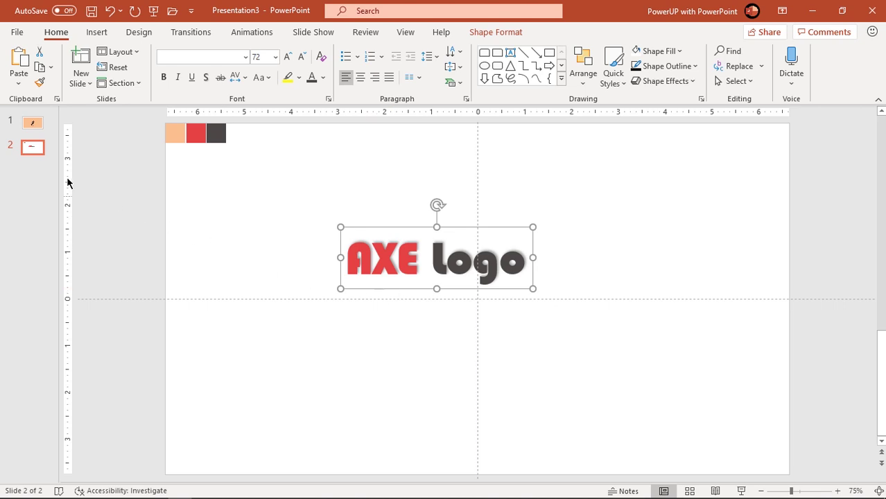
left_click(32, 122)
key("ctrl+v")
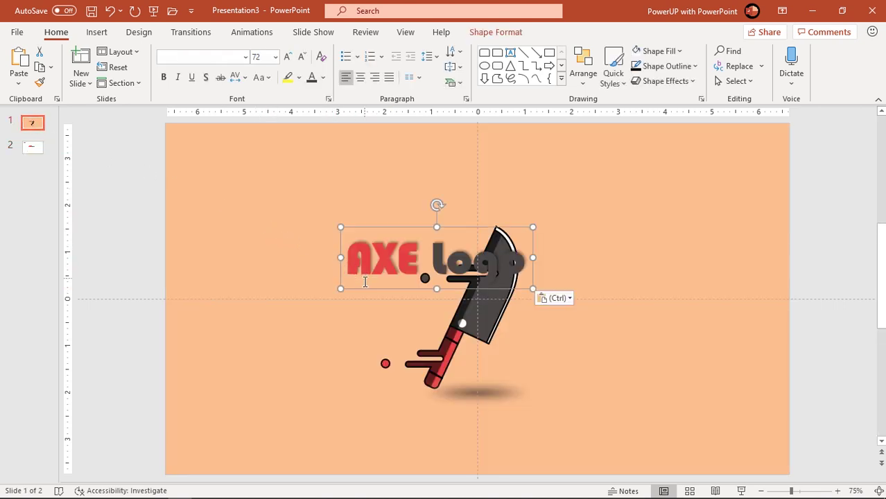
mouse_move(364, 289)
left_mouse_down()
mouse_move(304, 228)
mouse_move(271, 214)
left_mouse_up()
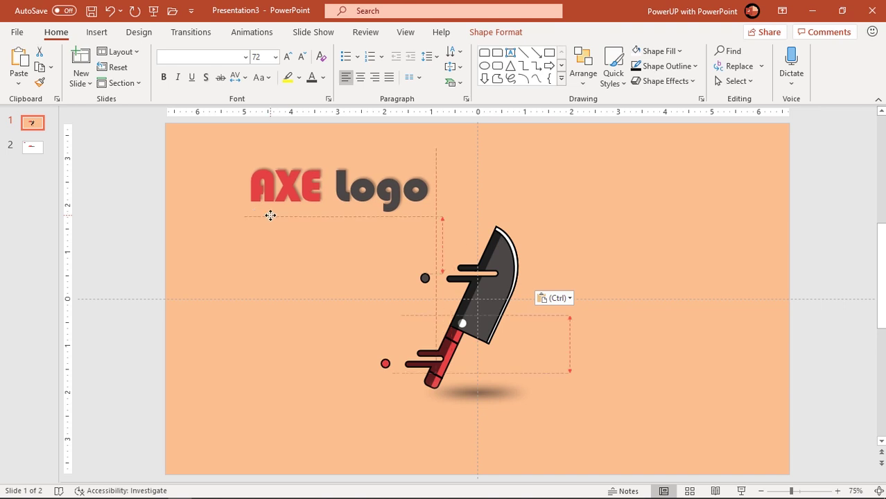
left_click(673, 273)
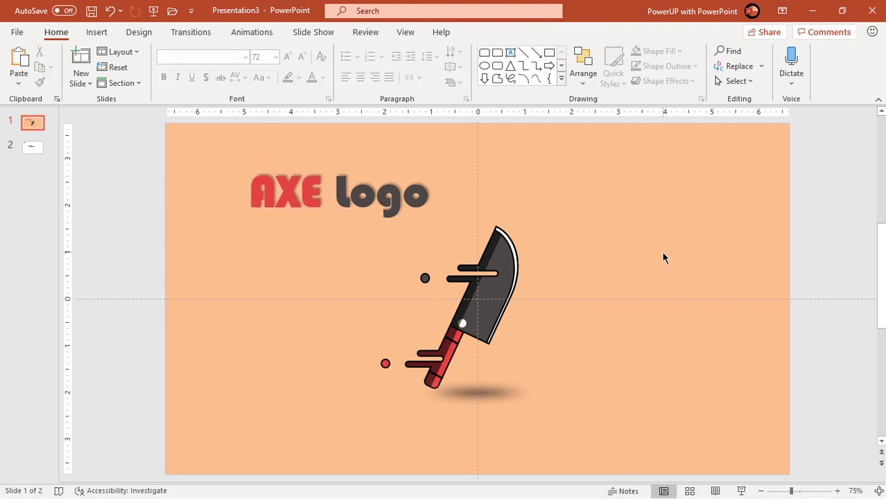
key("F5")
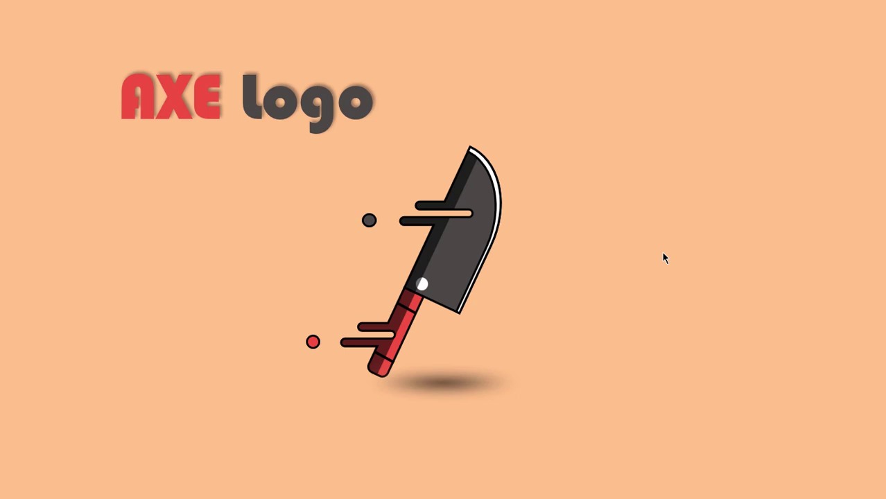
End the full-screen slide show and return to slide 1 with the finished AXE knife logo
key("Escape")
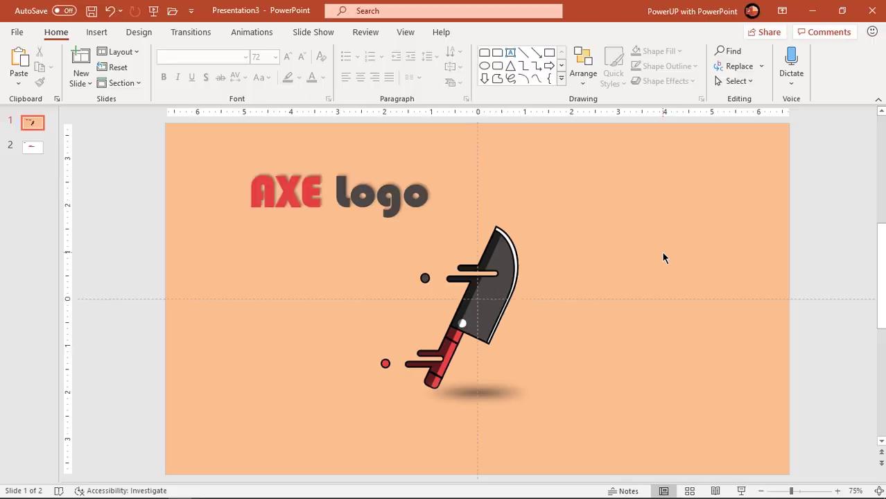